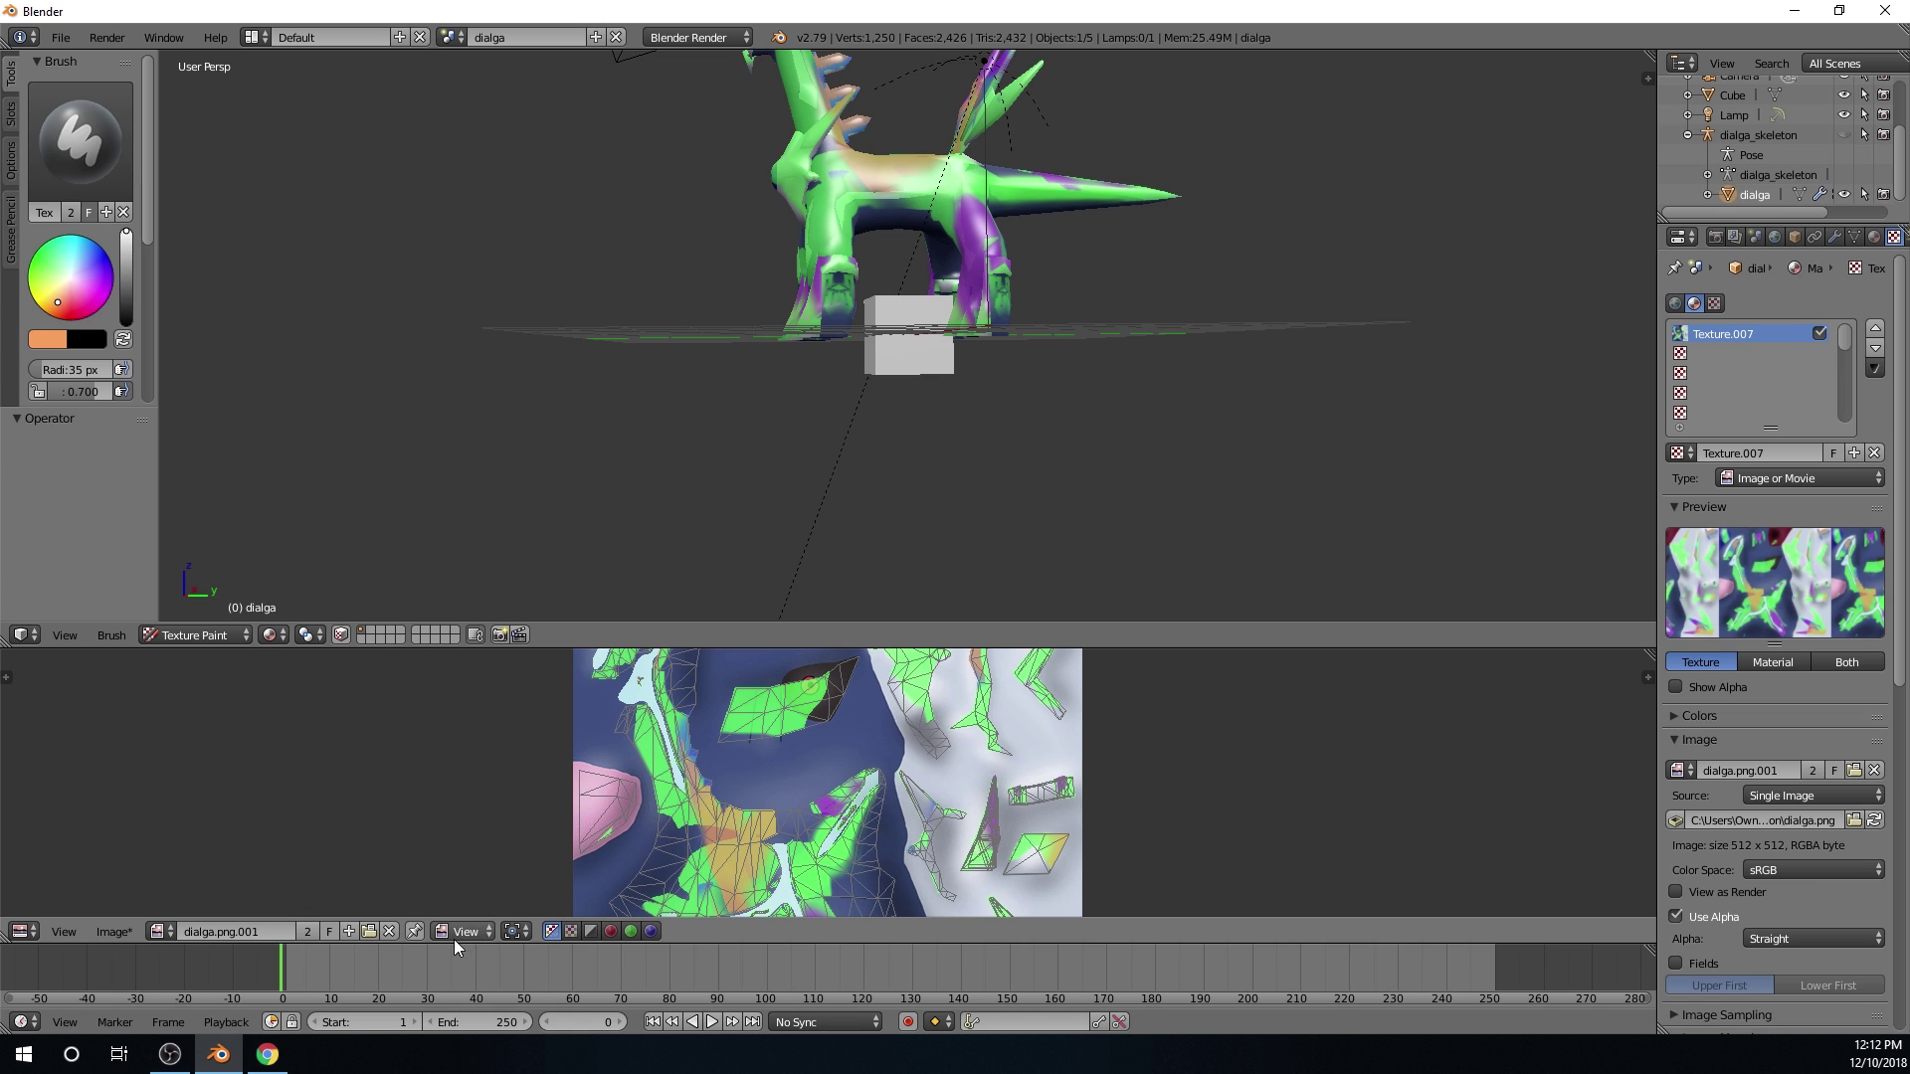
Switch the UV/Image editor to Paint mode.
click(463, 931)
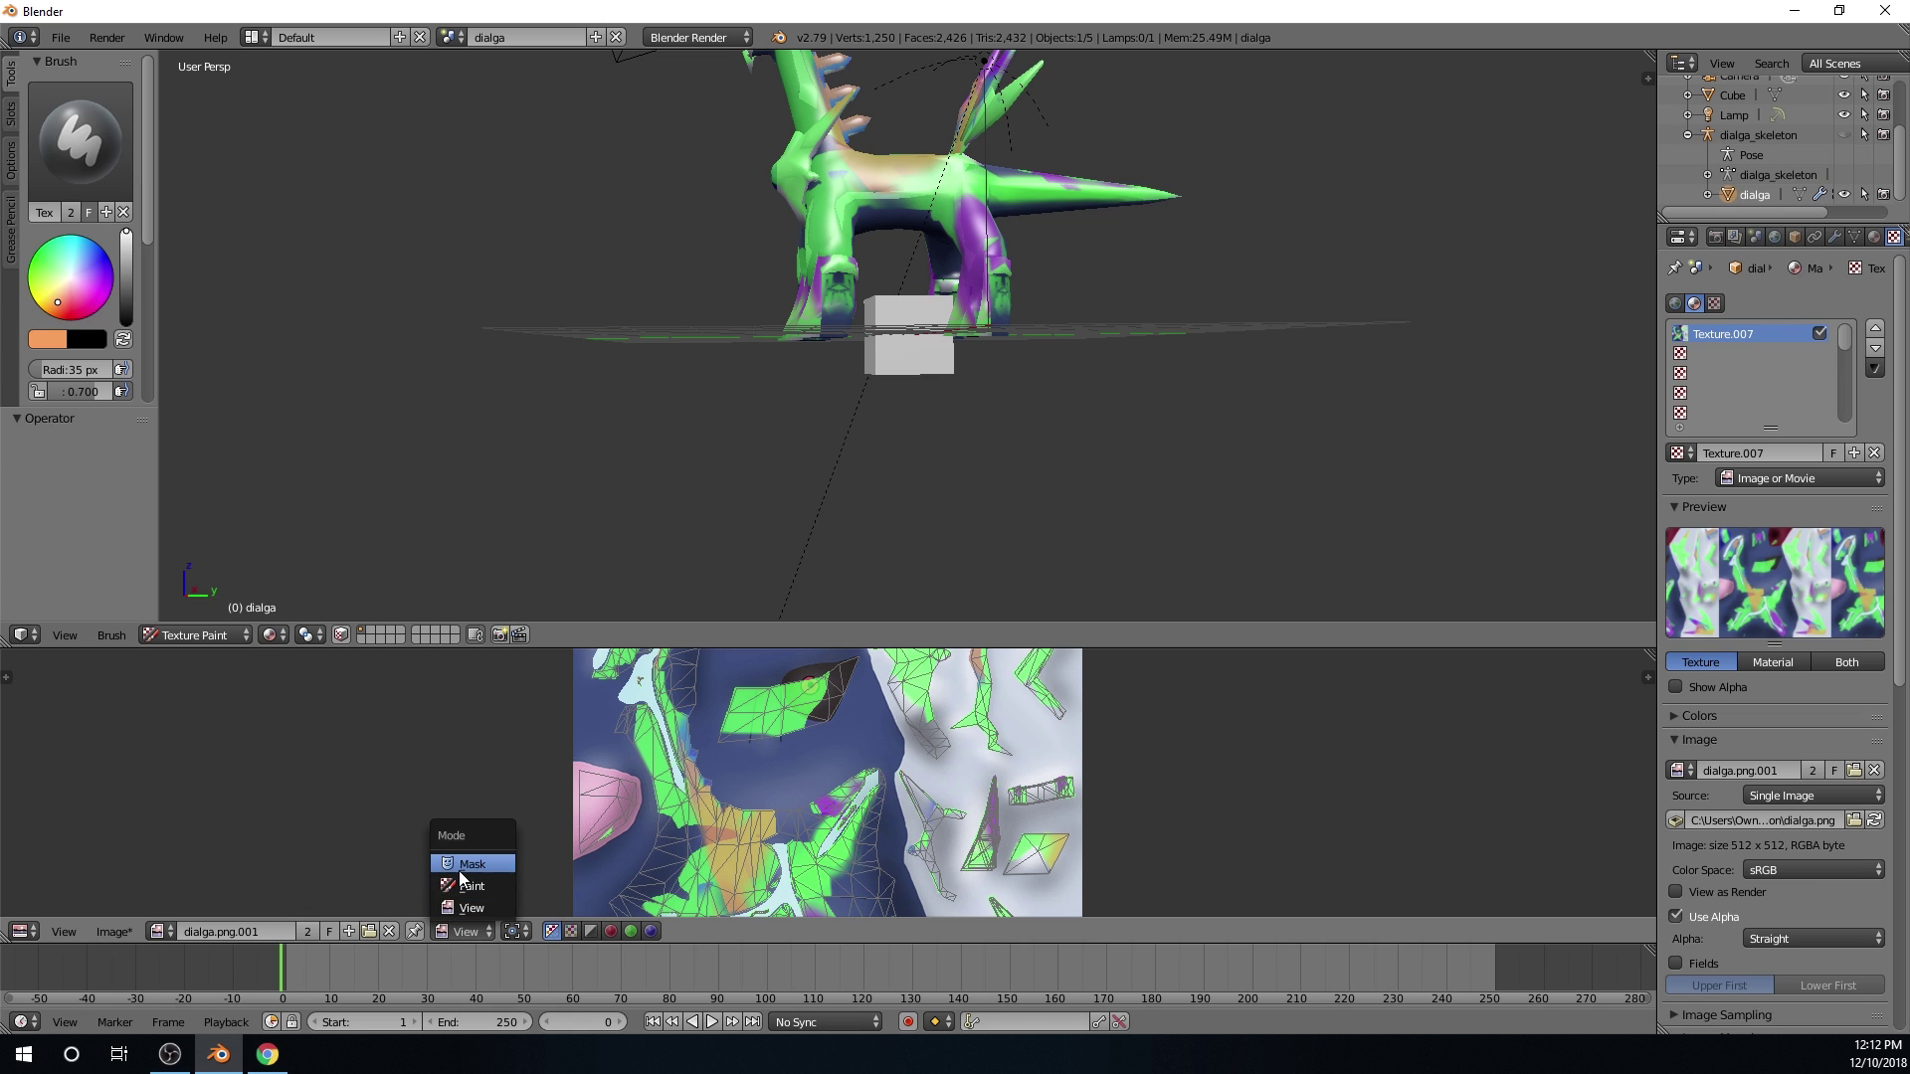
click(459, 877)
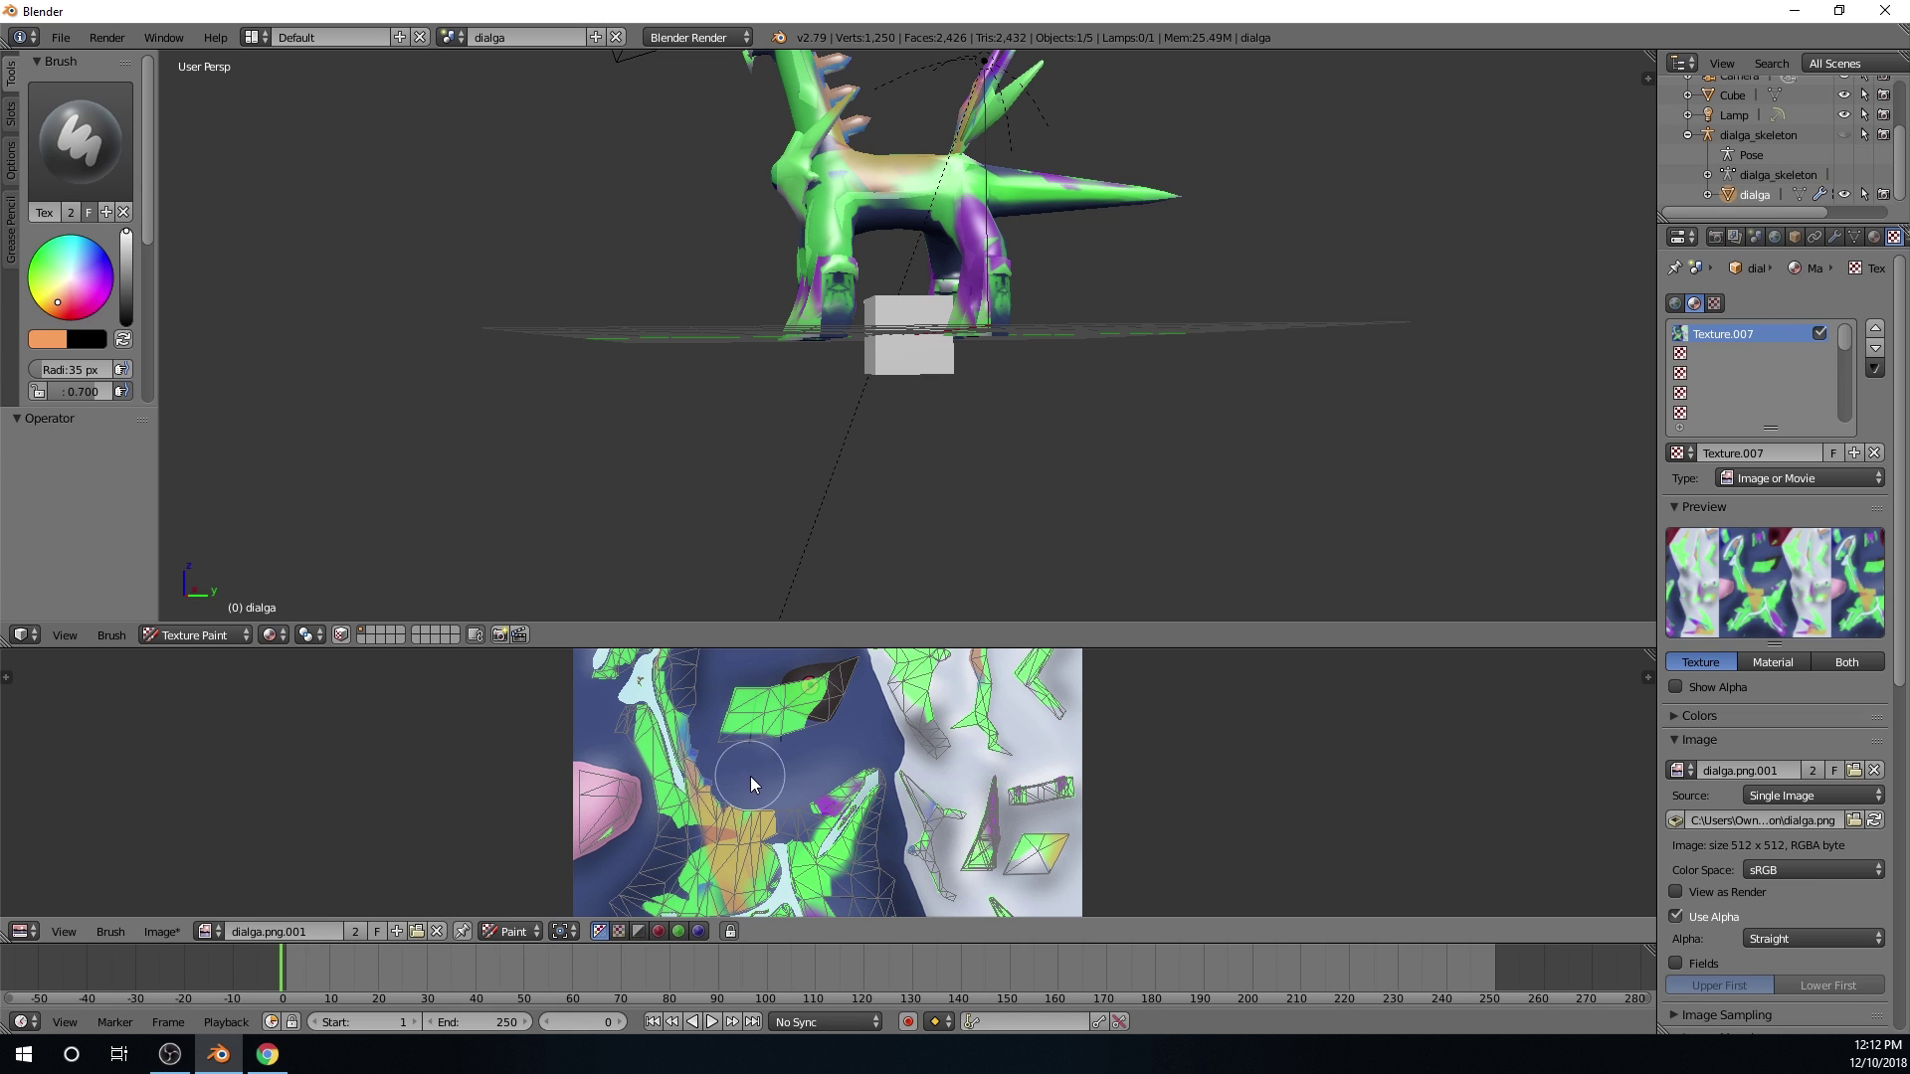
scroll(751, 774, down, 5)
scroll(906, 774, up, 2)
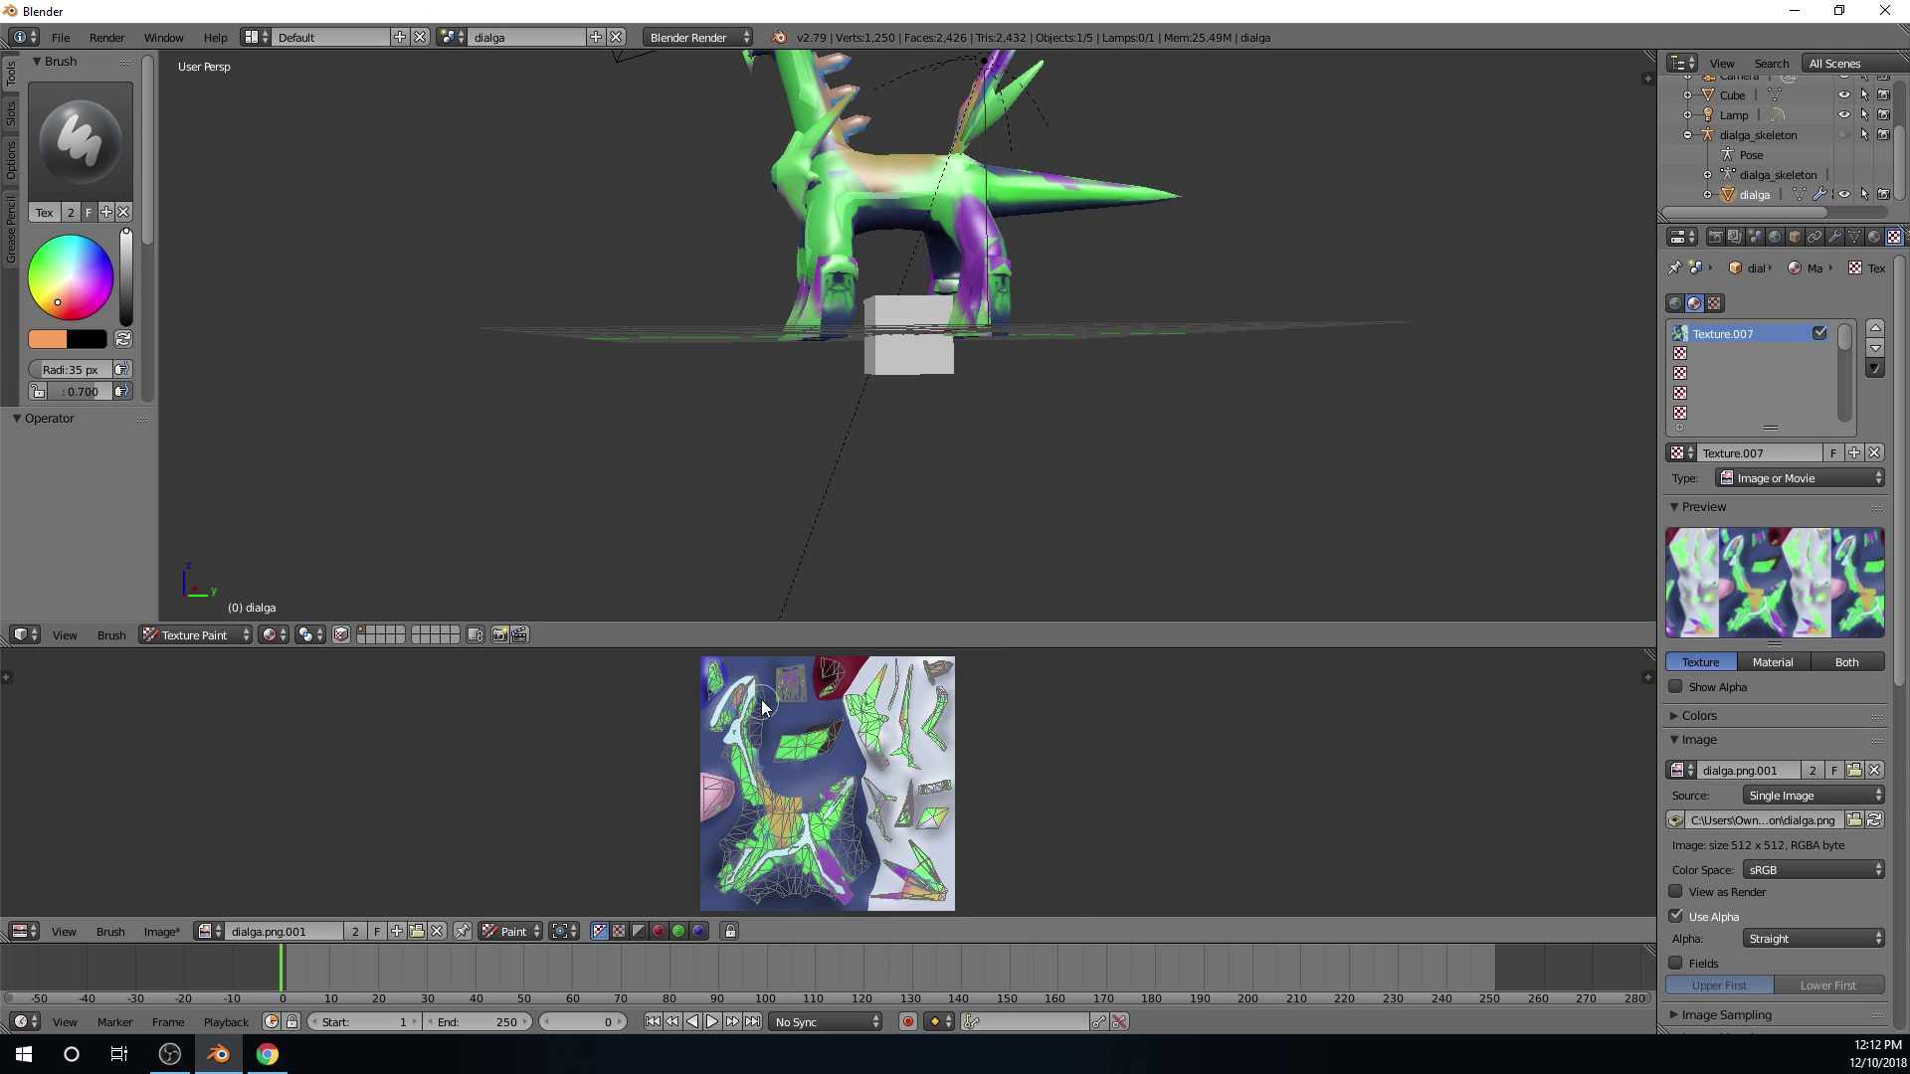
Fill the Dialga model's texture with orange.
middle_drag(656, 294, 786, 298)
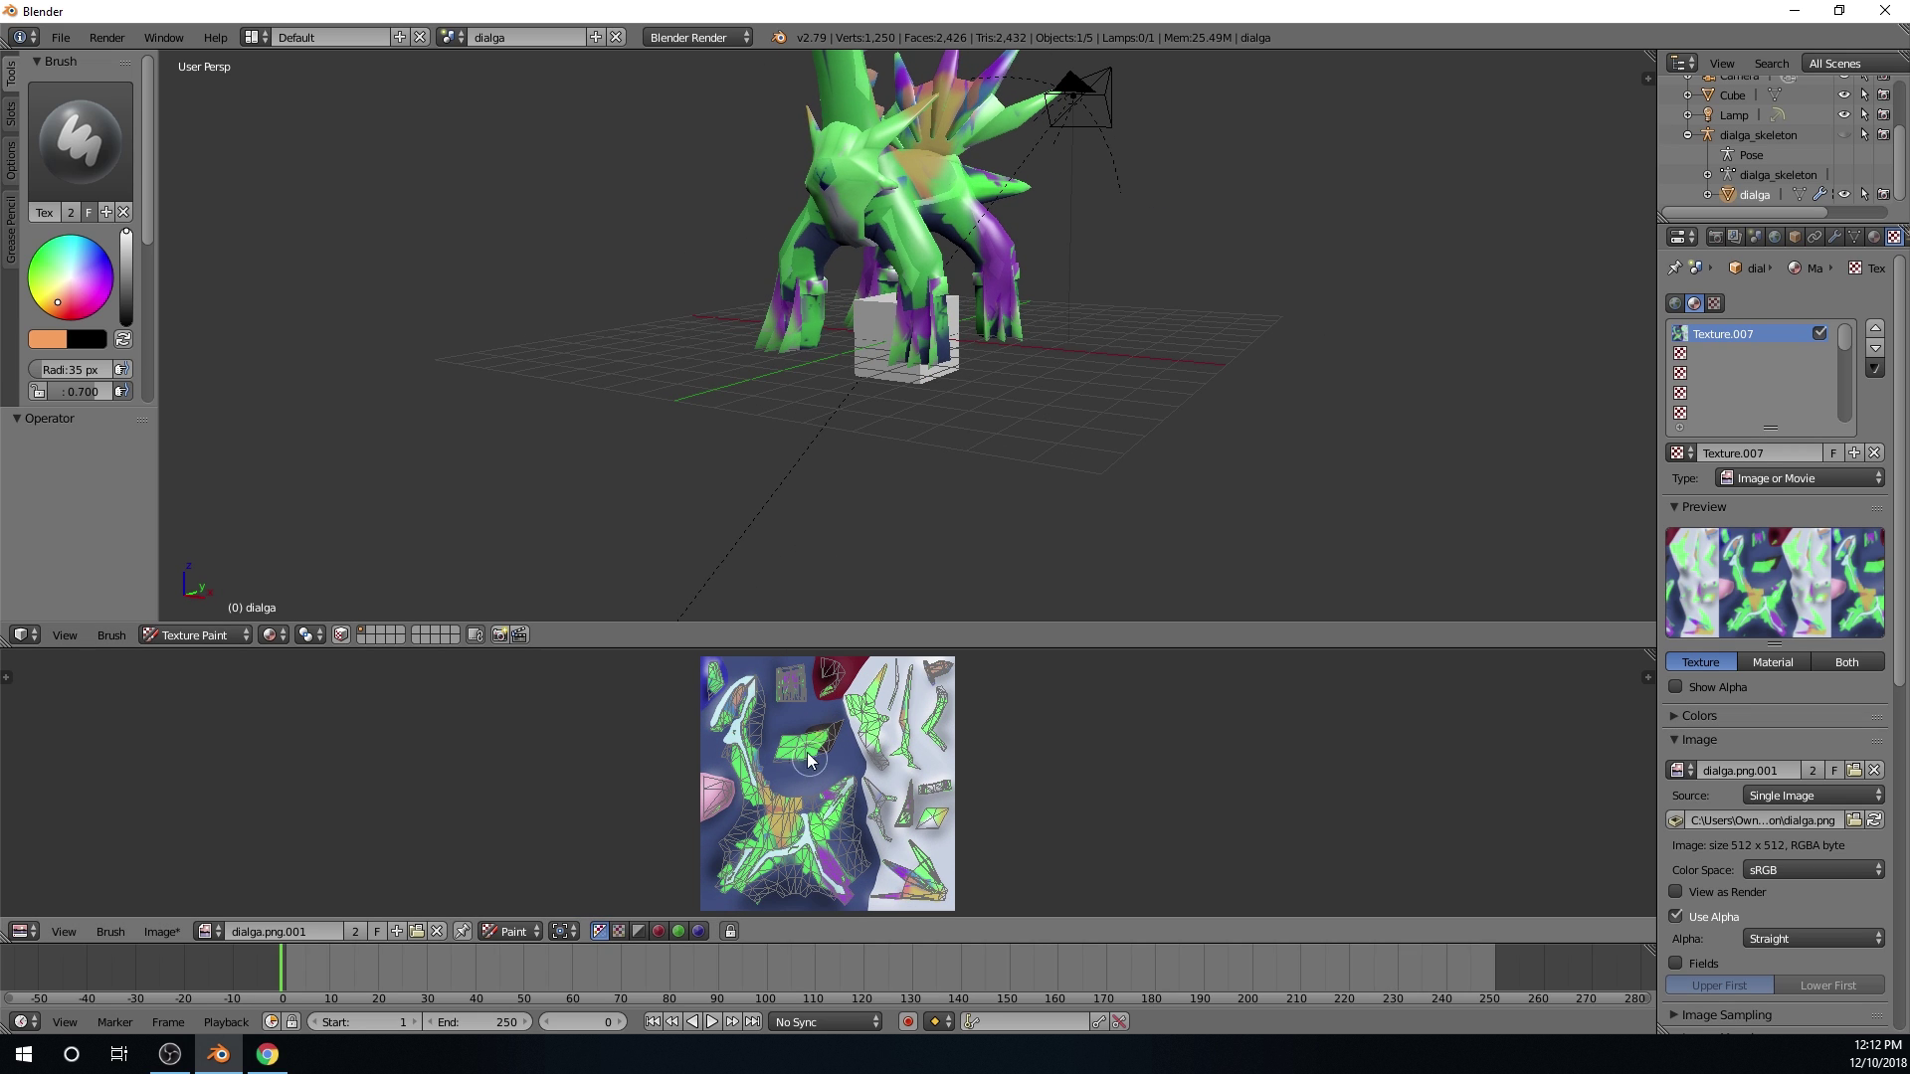
scroll(1027, 479, down, 2)
key(ctrl+z)
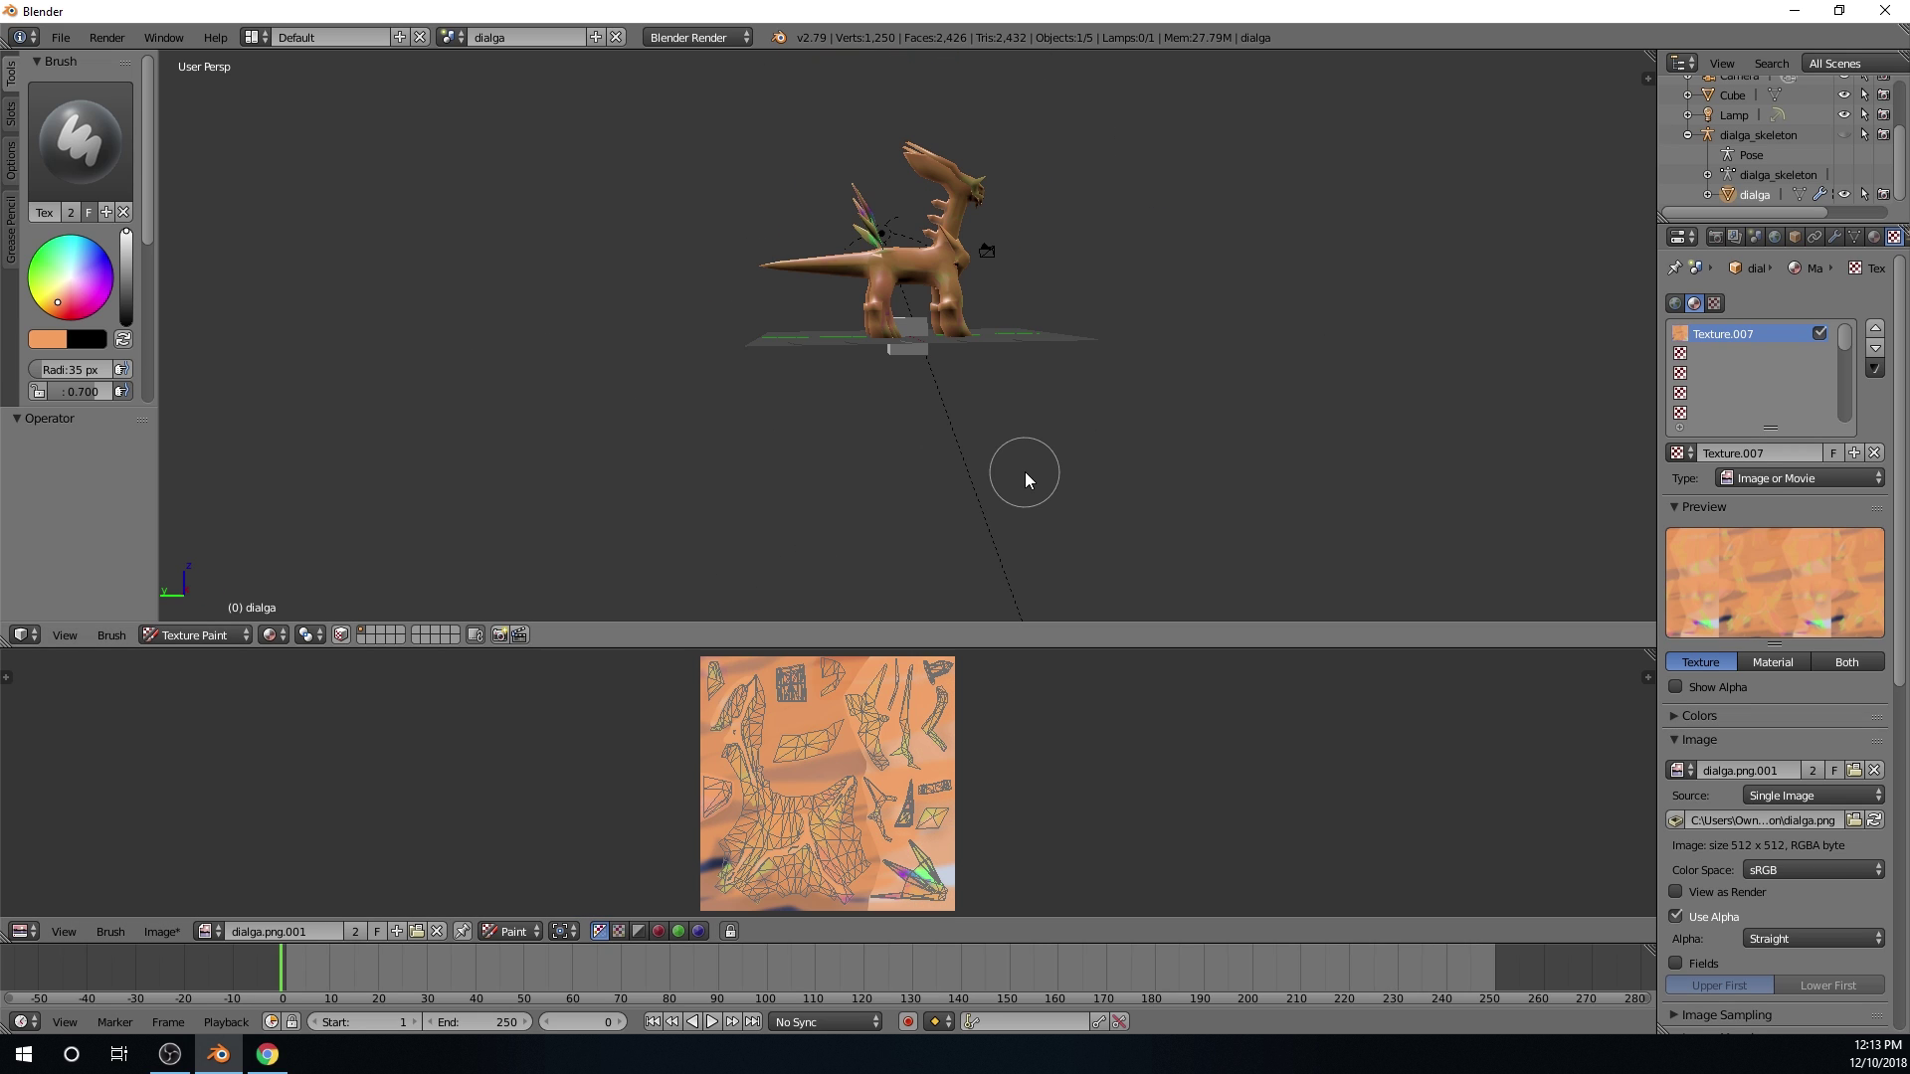
Paint over the purple smudge on the model's leg.
middle_drag(1076, 416, 738, 436)
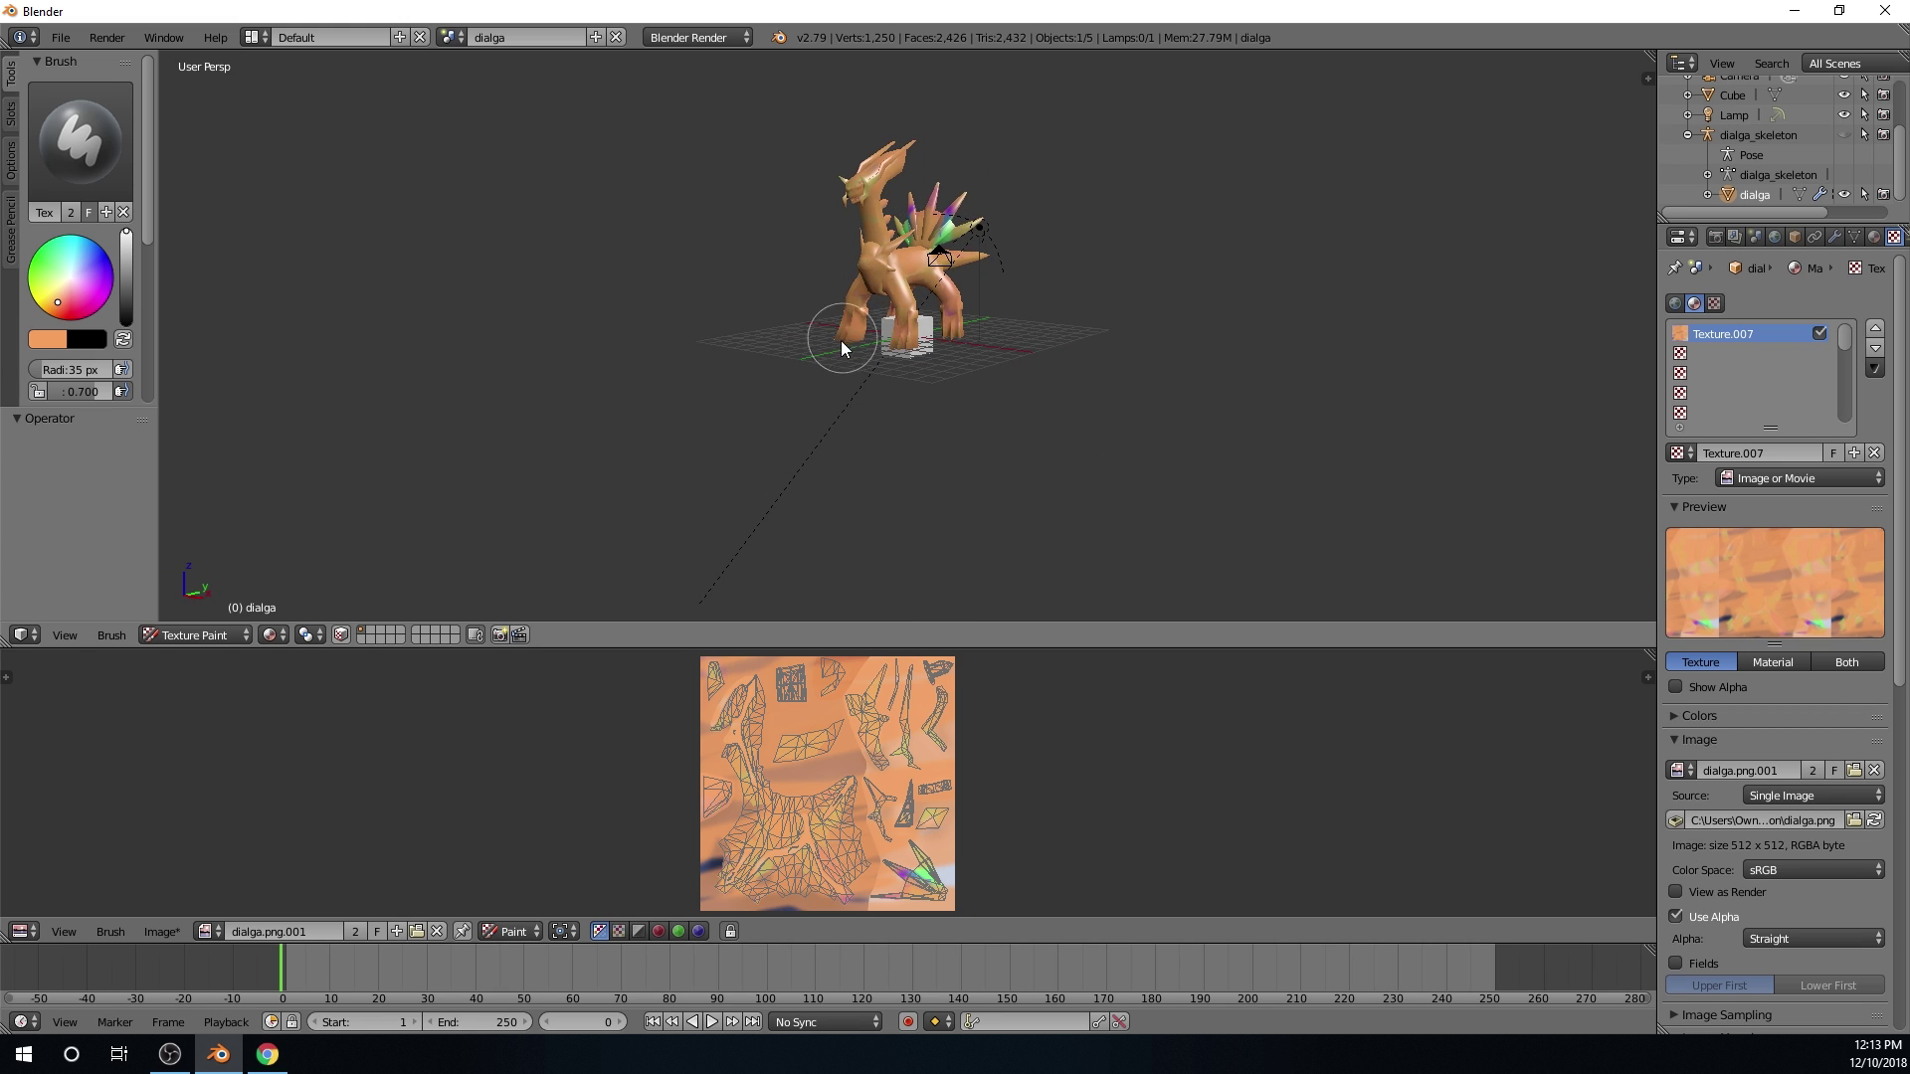
scroll(893, 343, up, 4)
click(1012, 297)
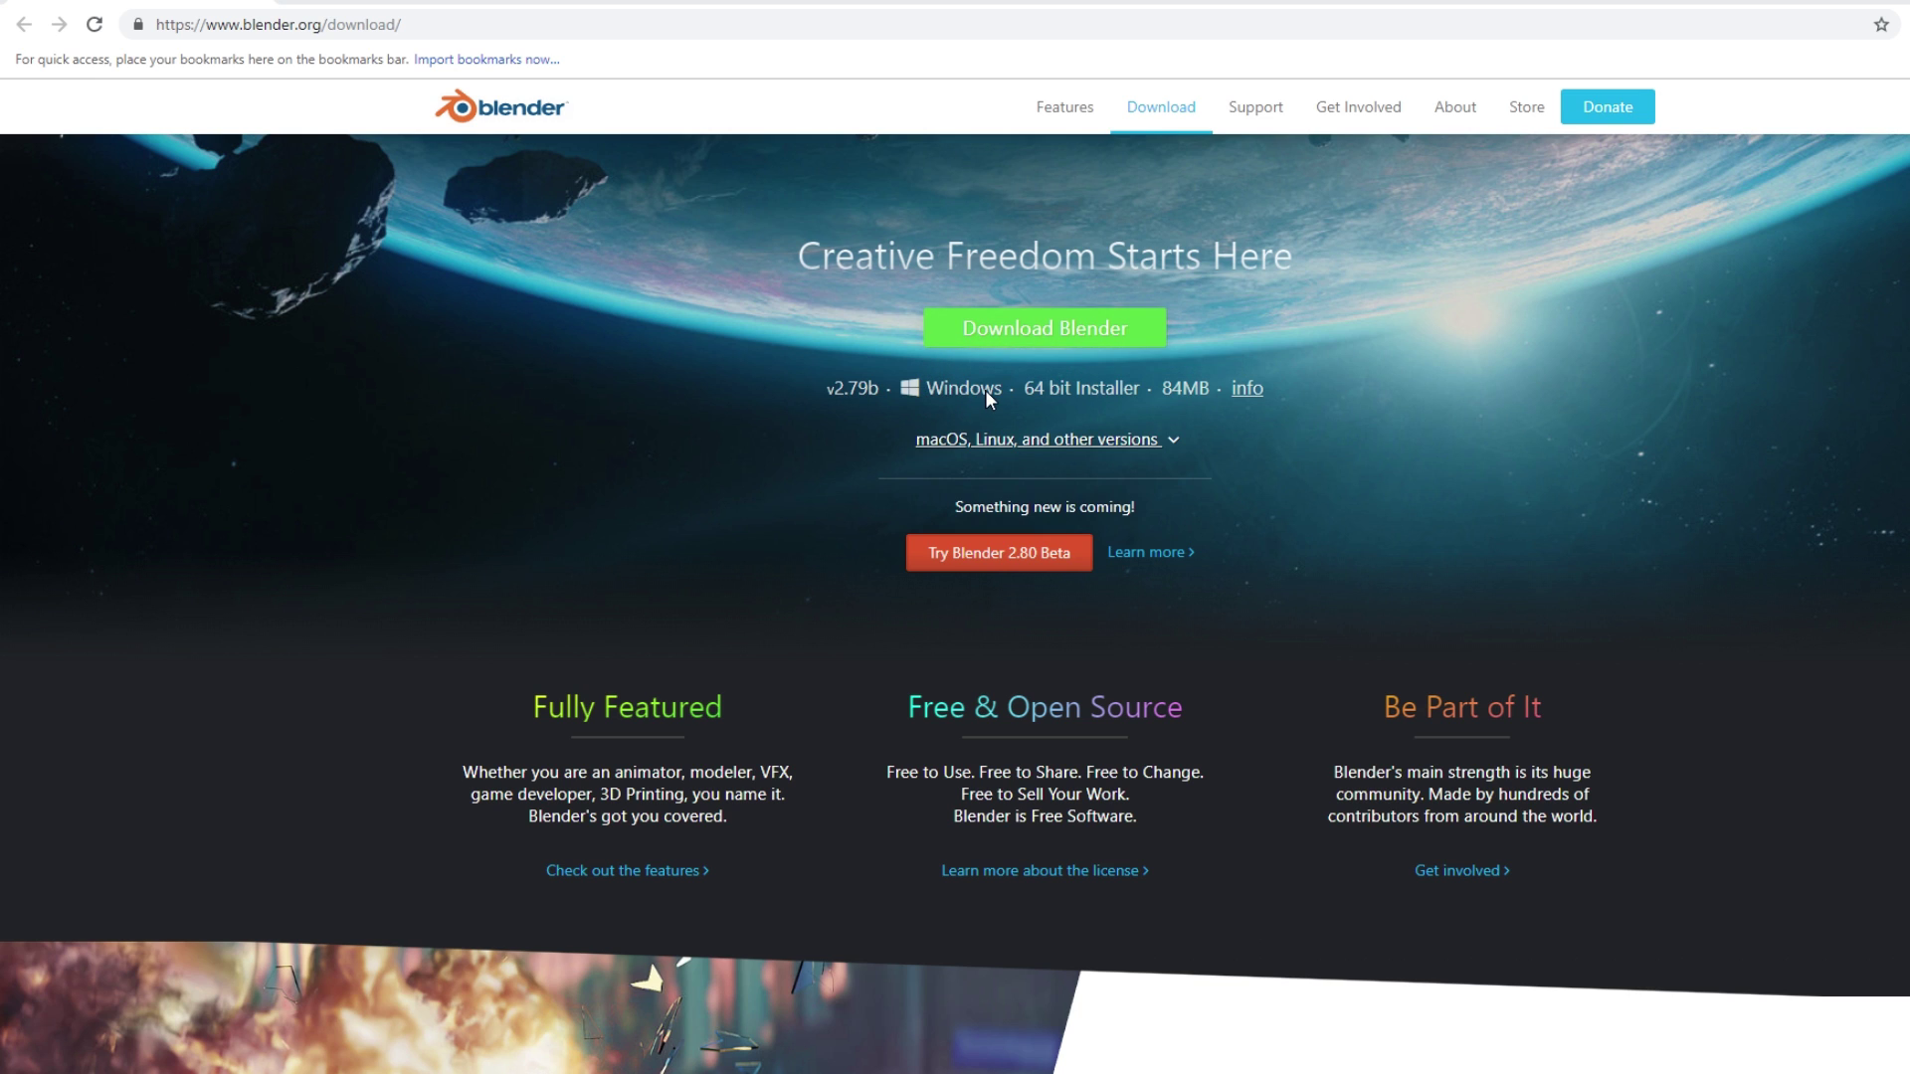
Download the Windows 64-bit Blender 2.79b installer from the other-versions list.
click(1159, 442)
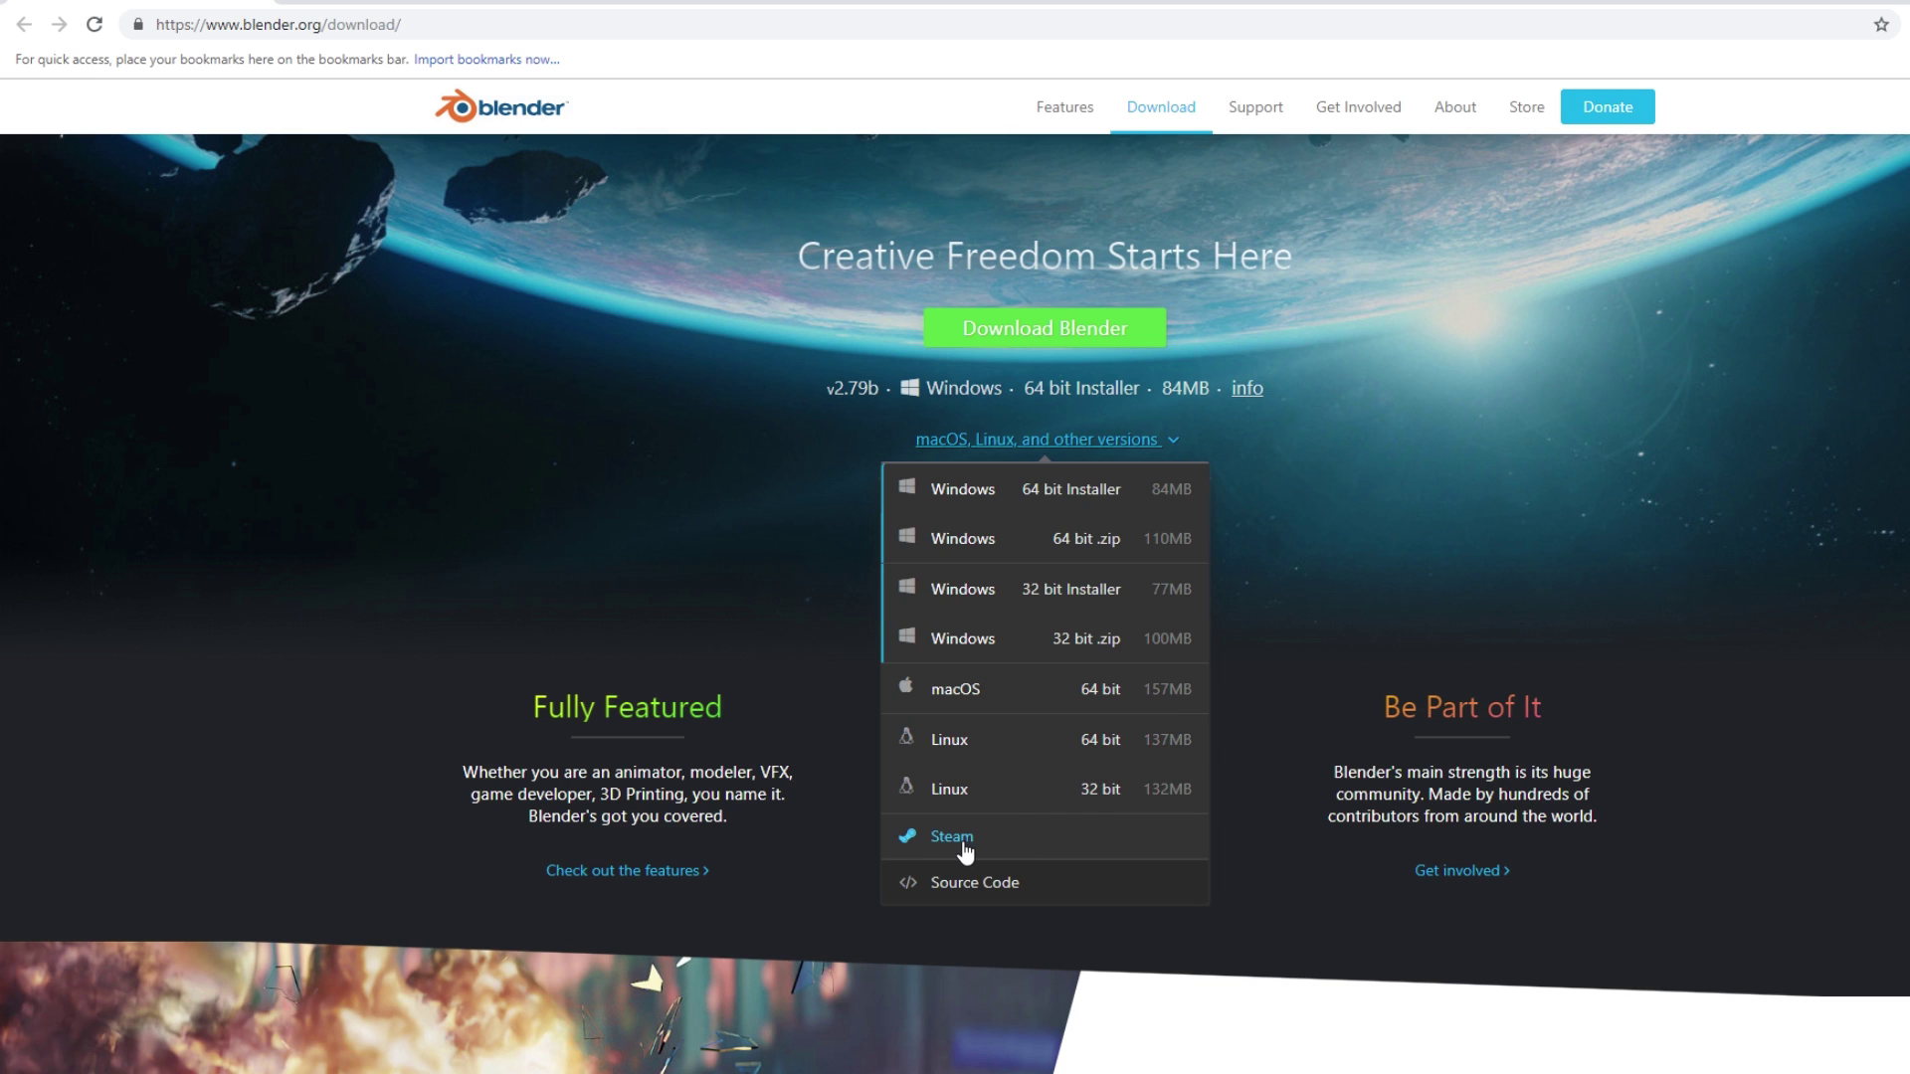
click(1022, 341)
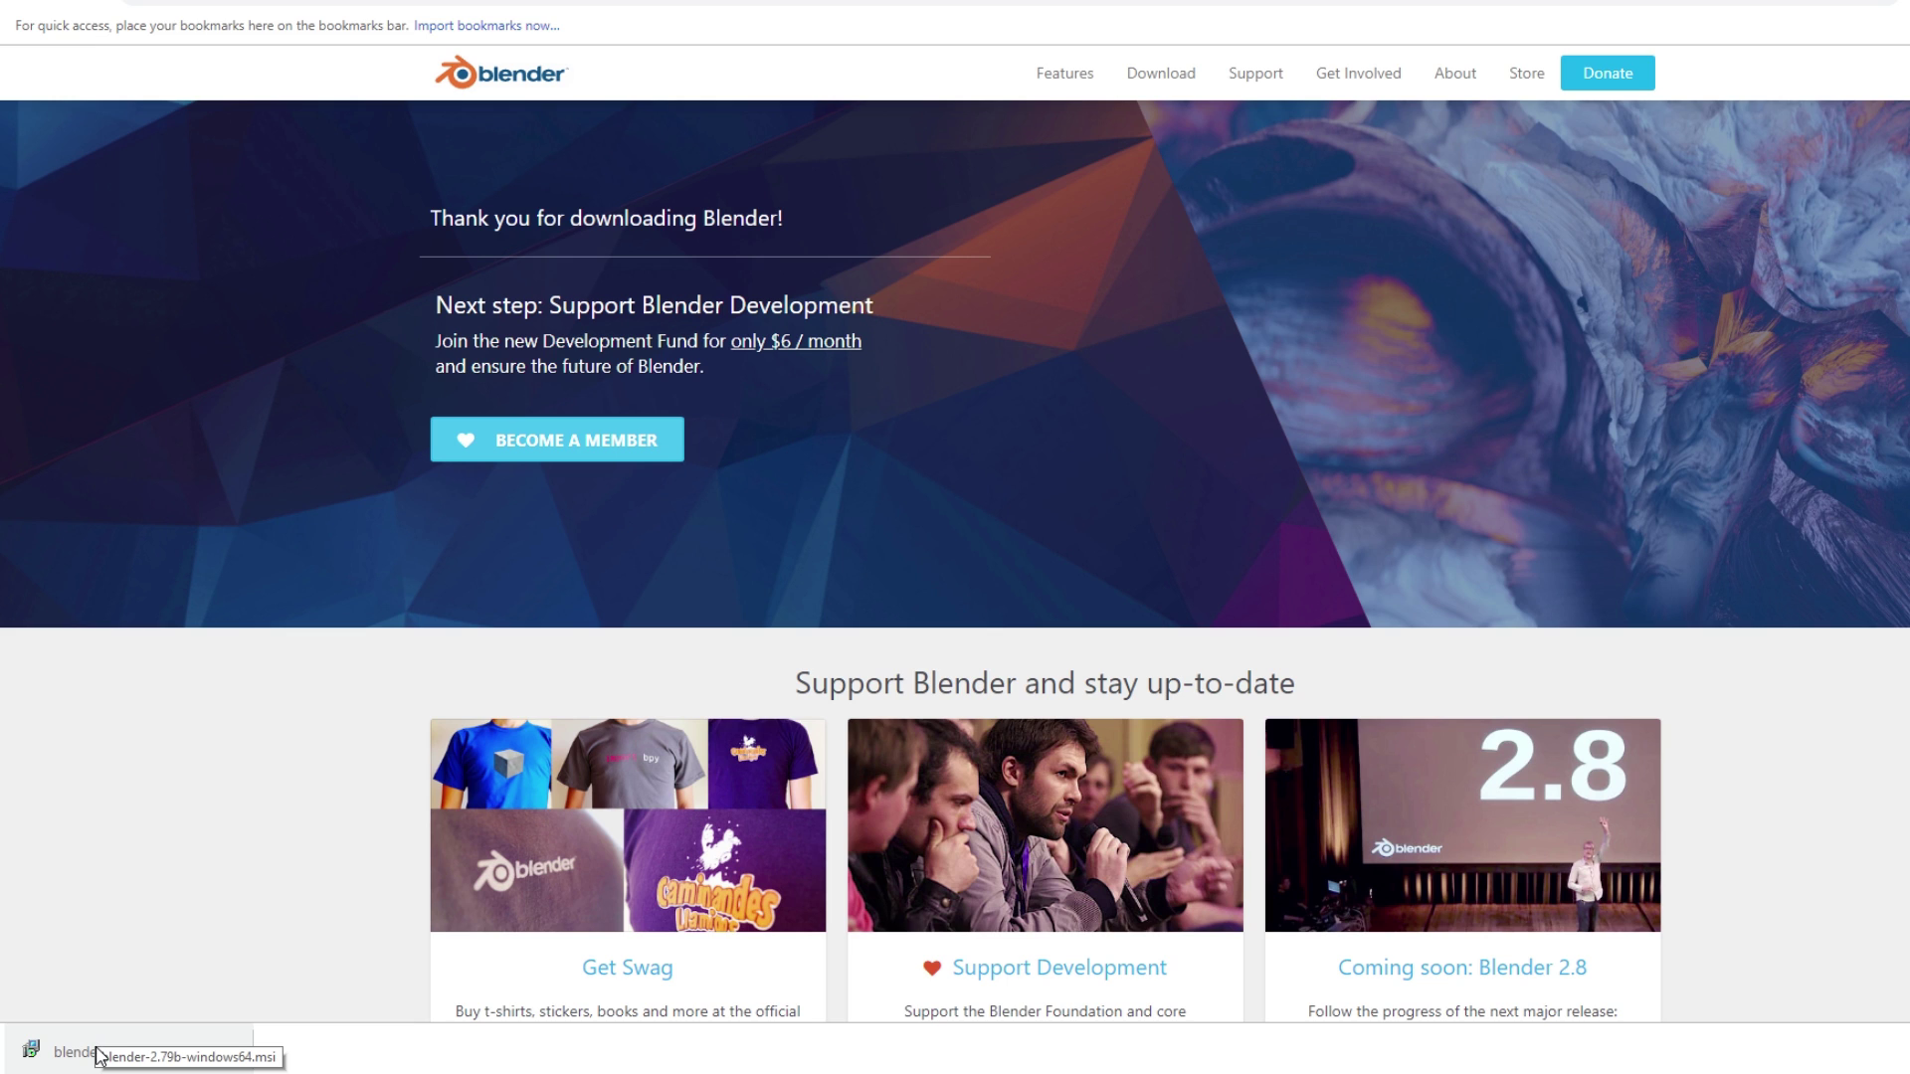
Run the downloaded Blender 2.79b .msi through Next, Install and Finish.
click(99, 1055)
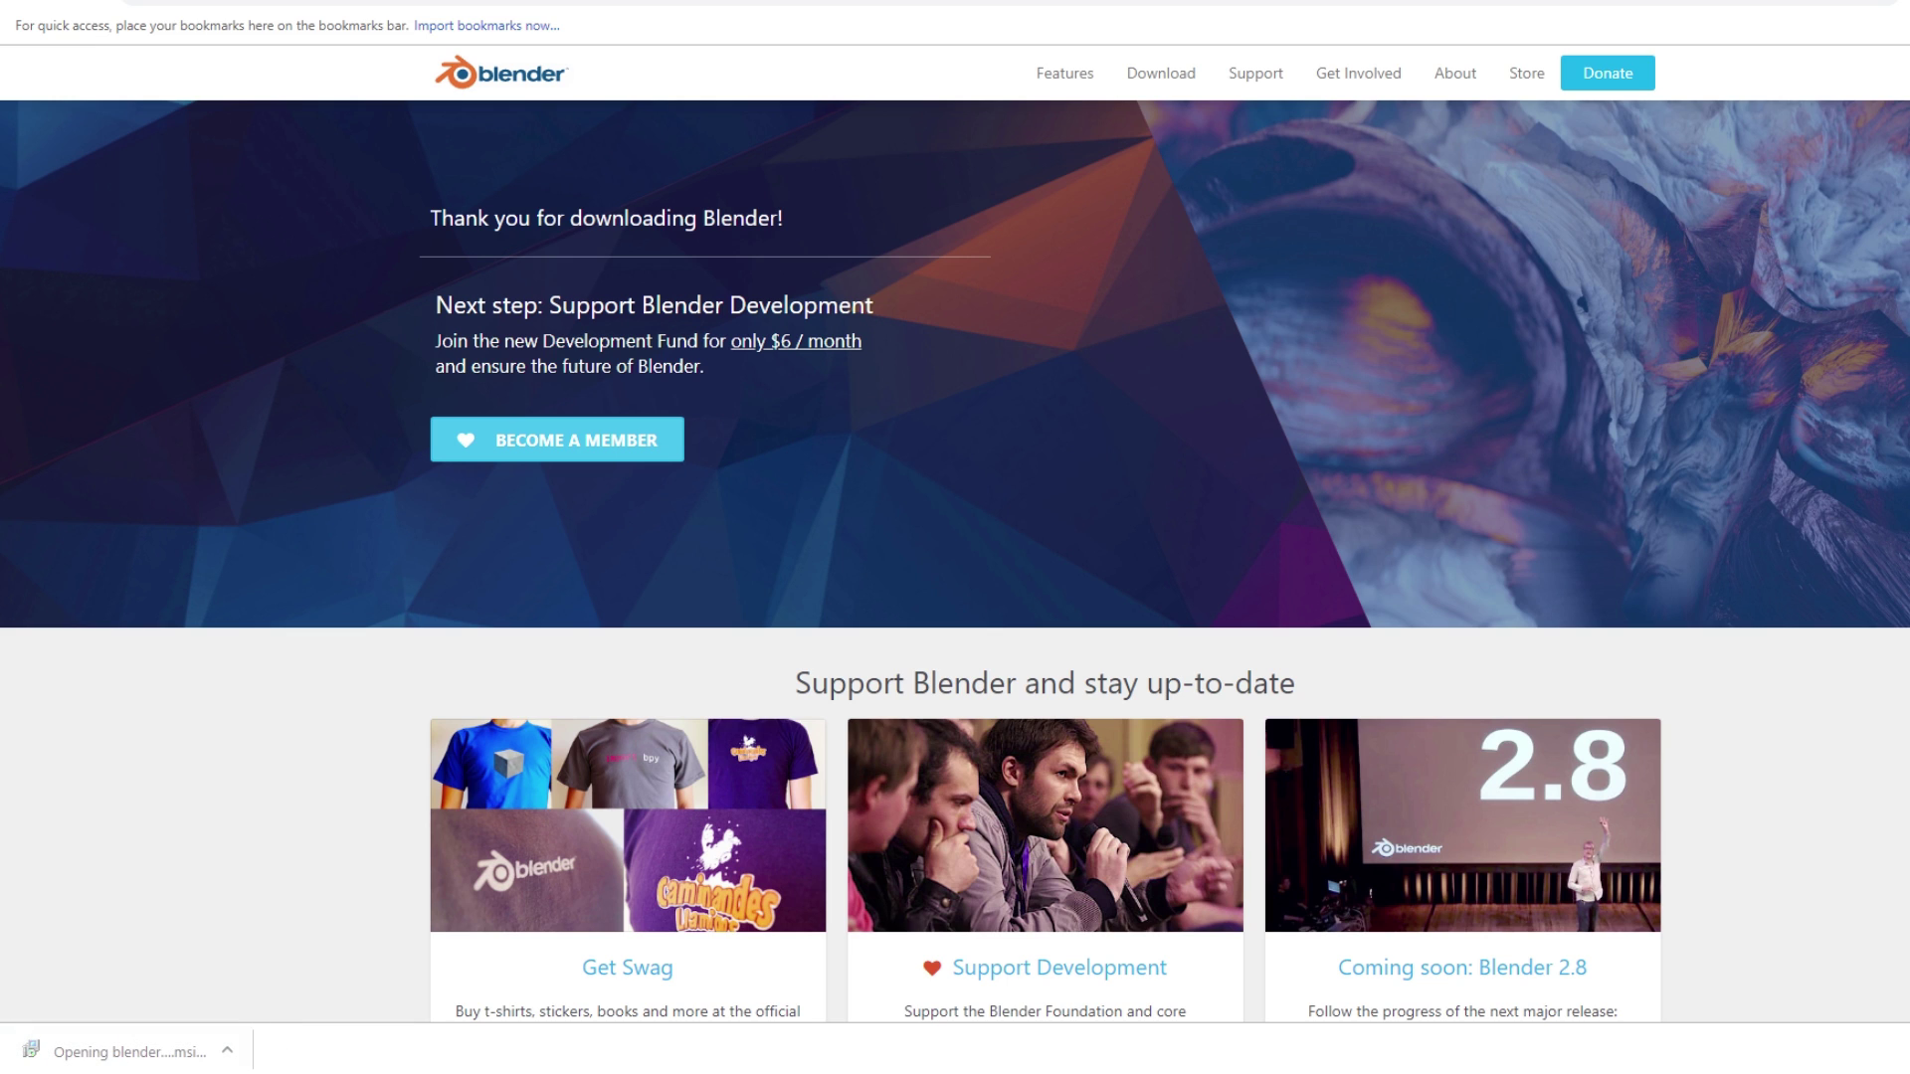
drag(725, 264, 955, 289)
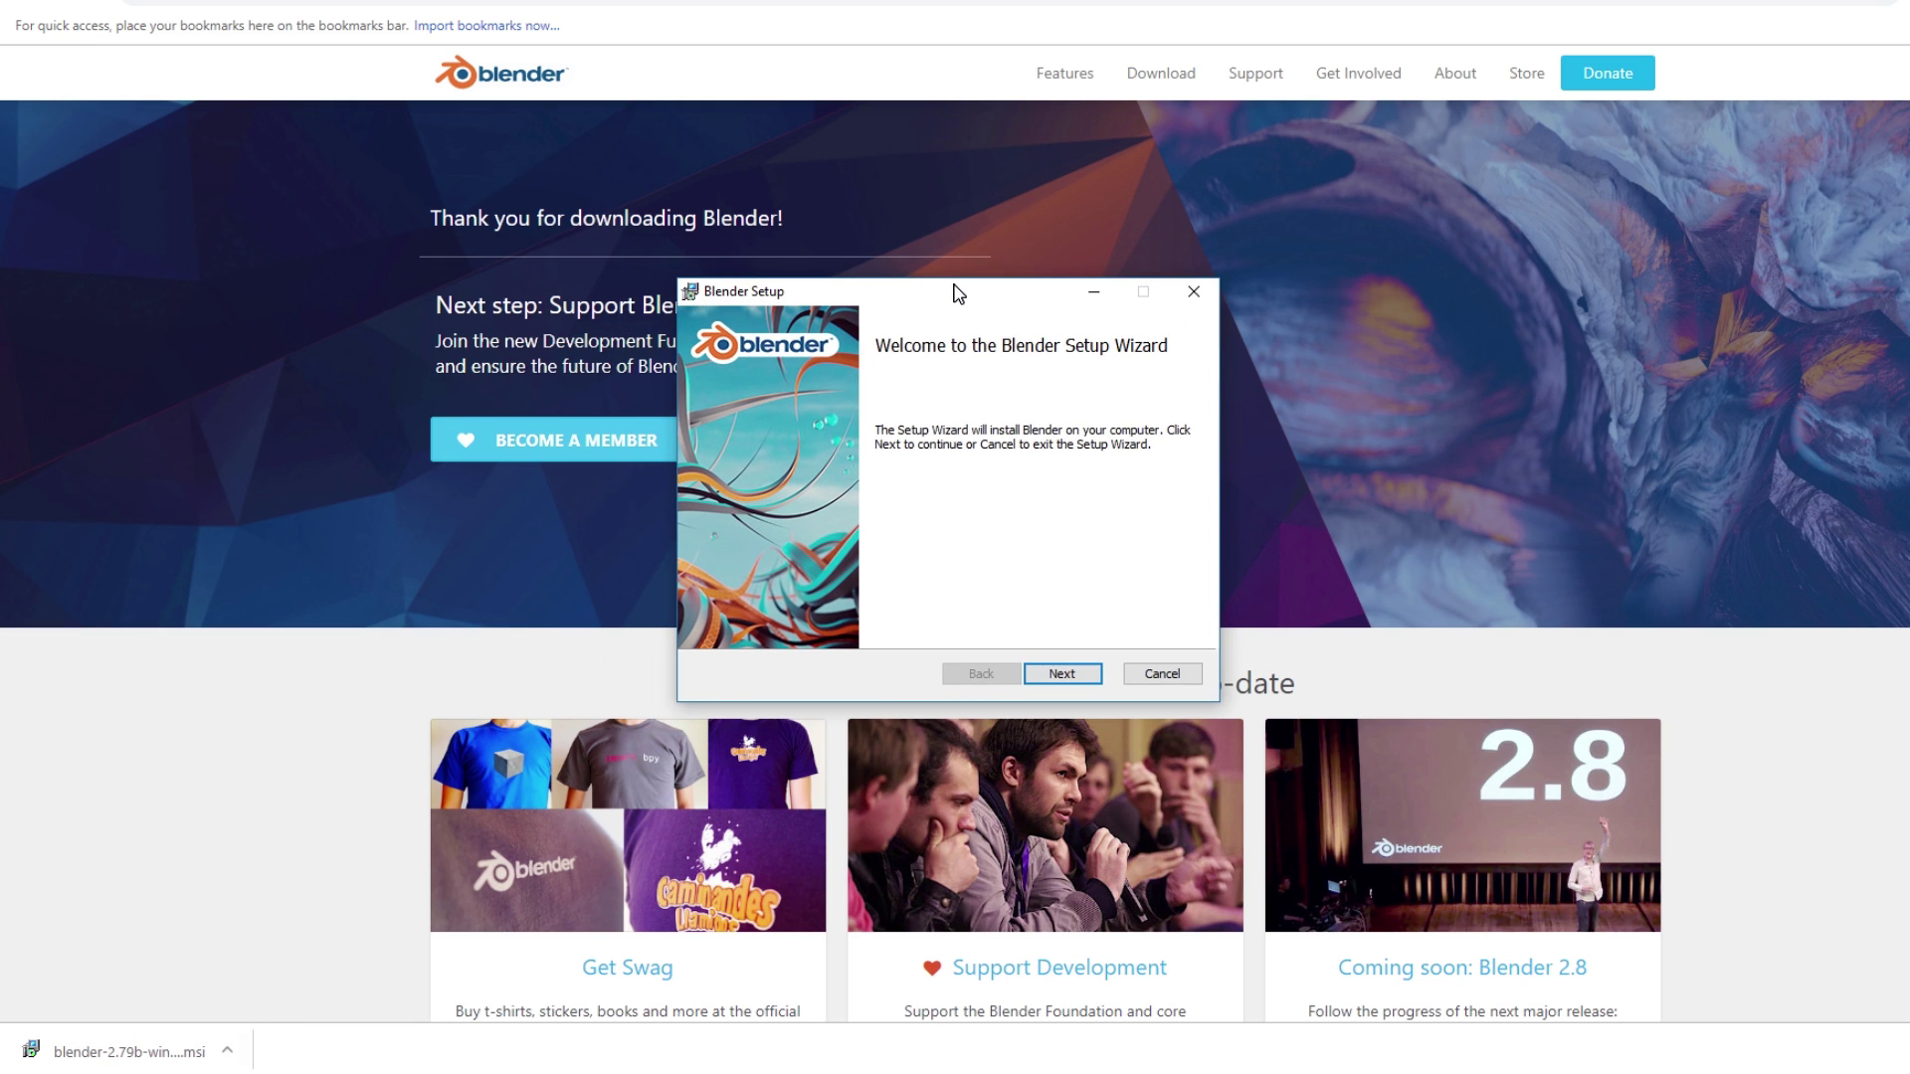
click(1058, 678)
click(1045, 674)
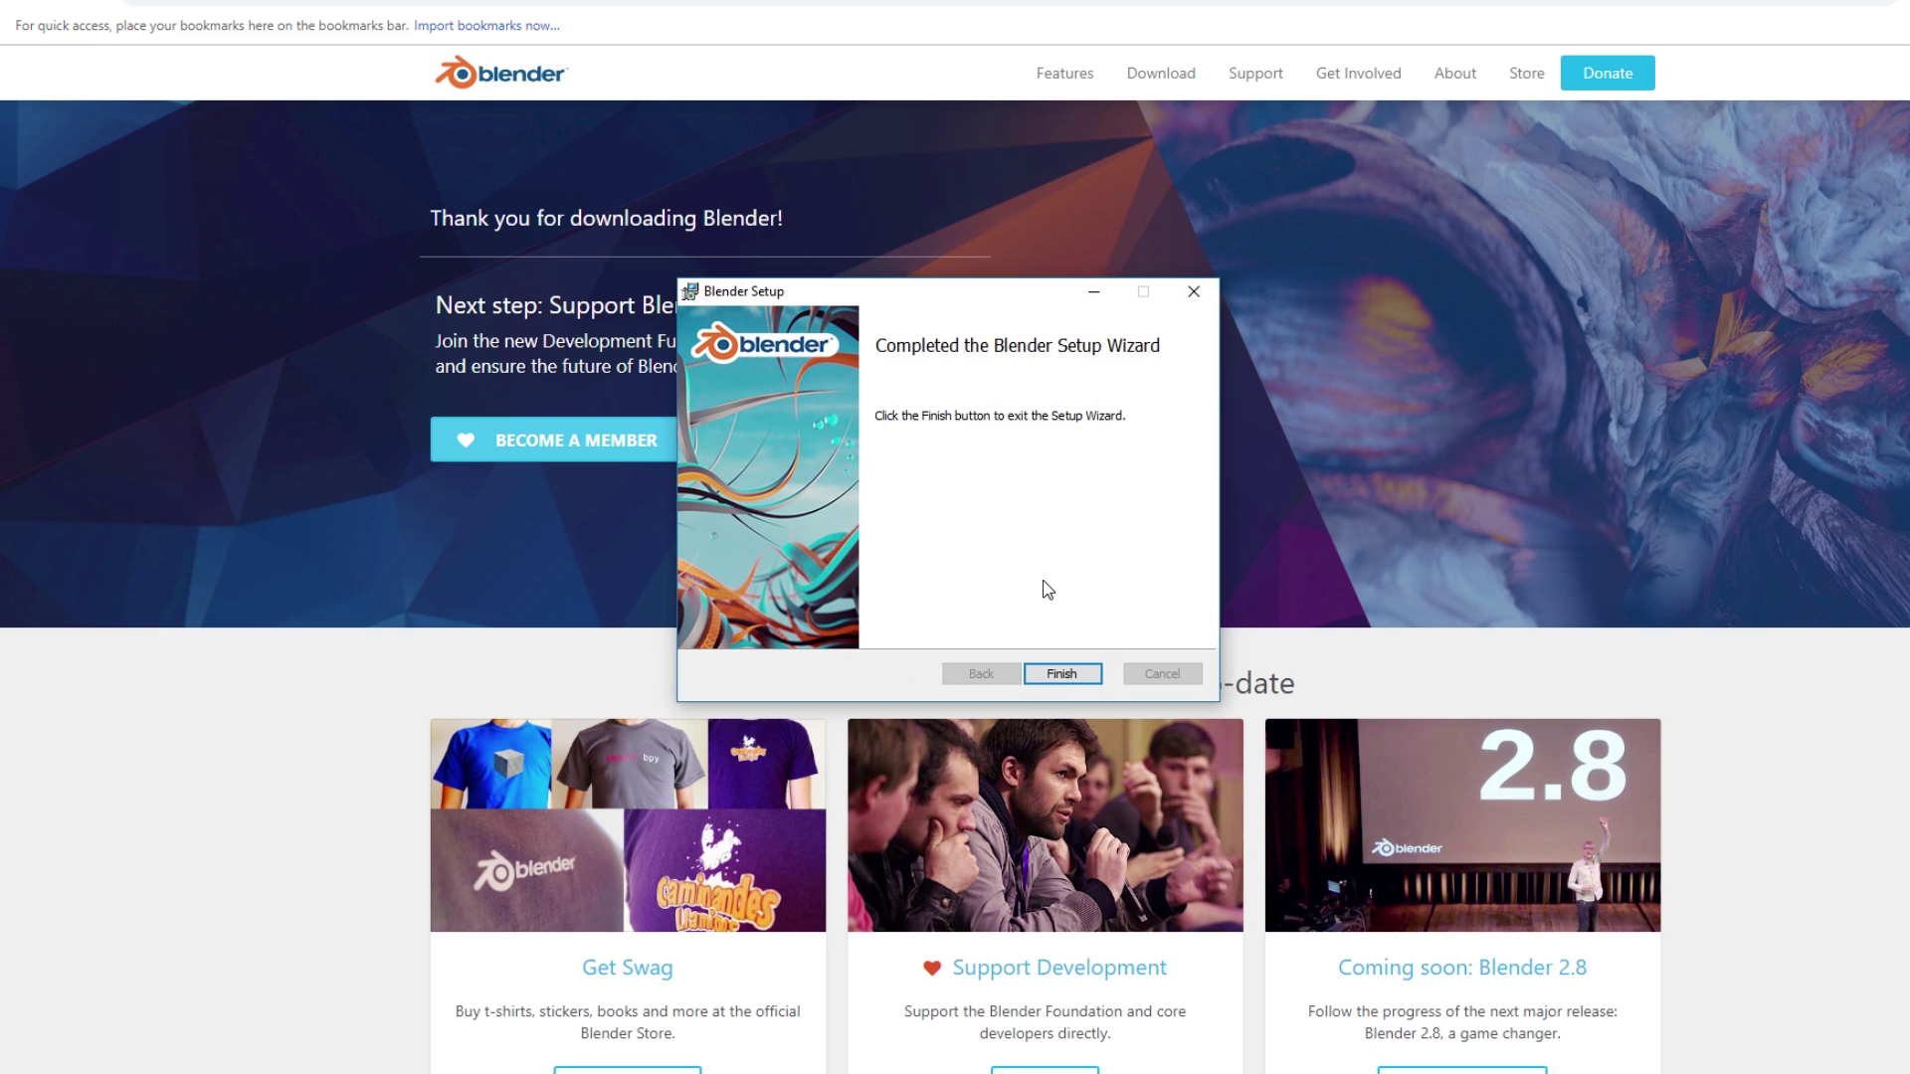
click(1085, 684)
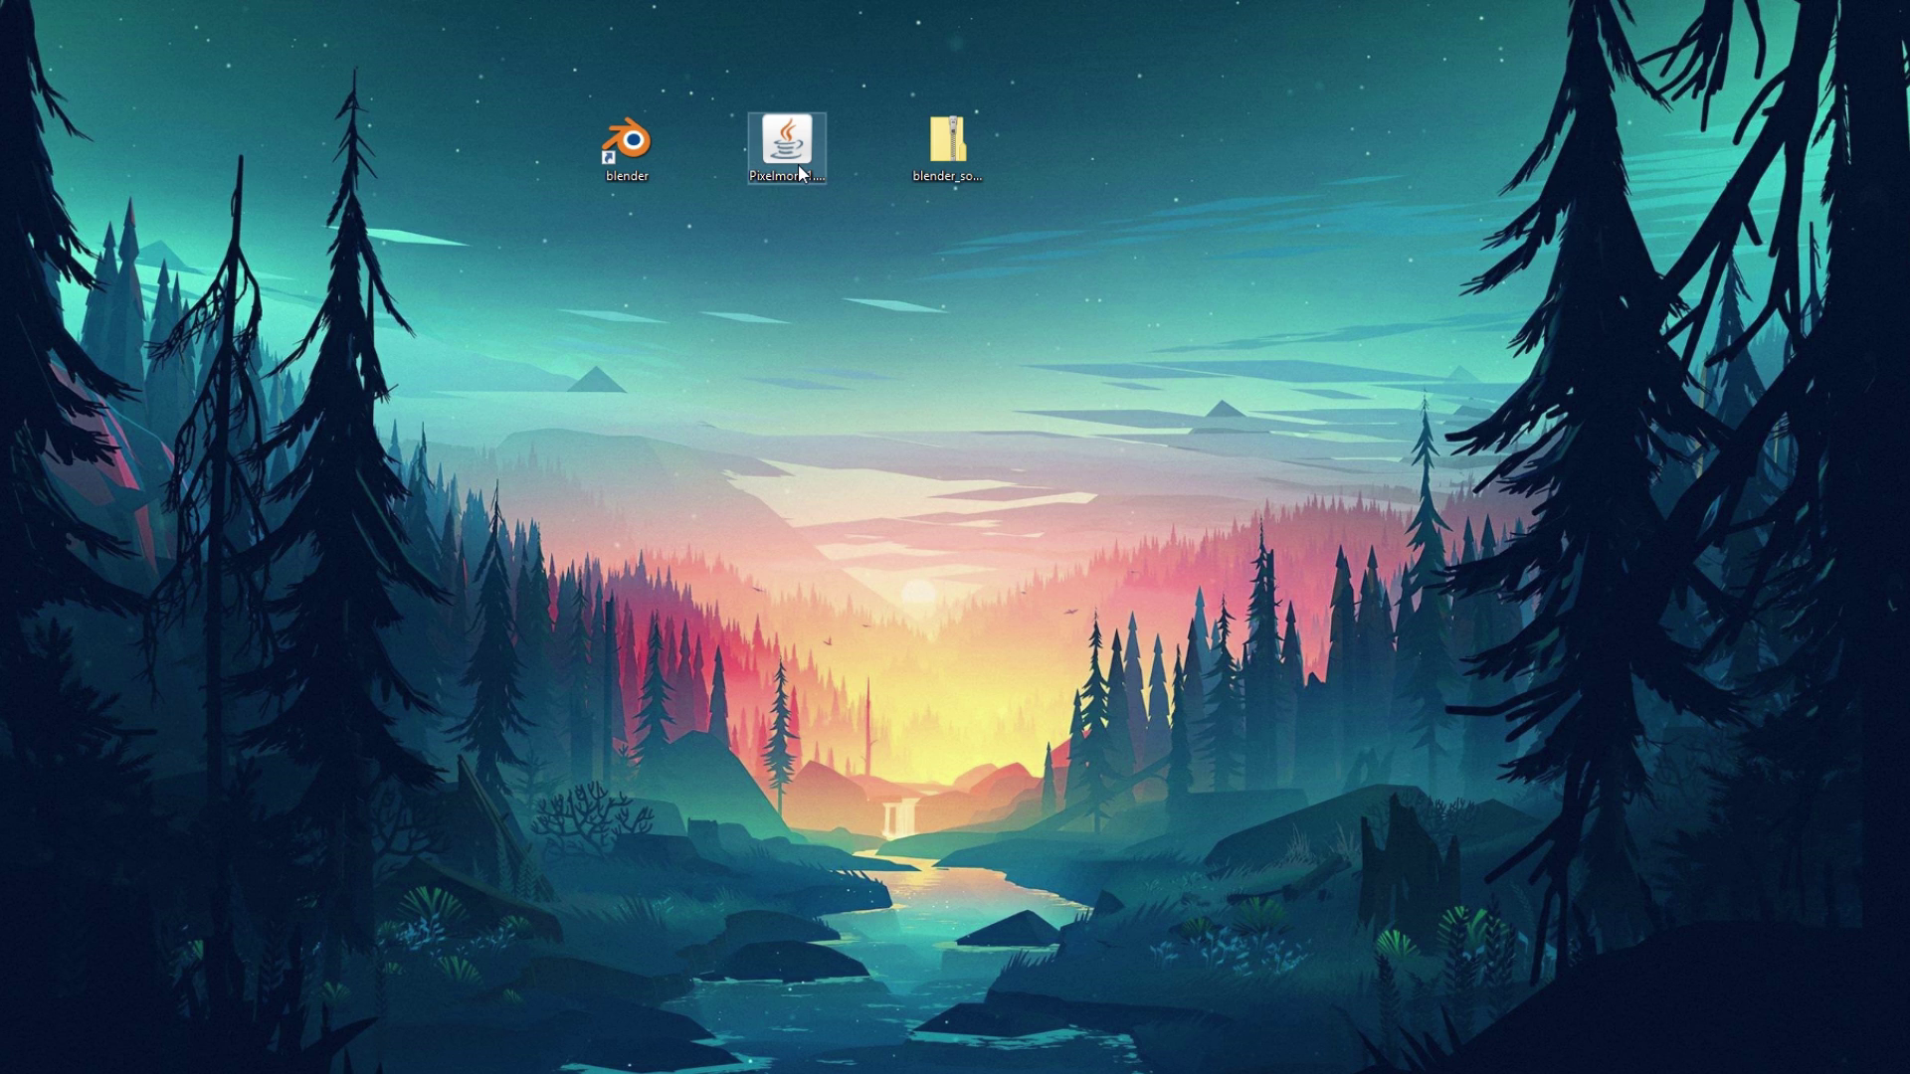
Bring up and dismiss the context menu of Pixelmon-1.12.2-6.3.4-universal.jar on the desktop.
mouse_move(798, 168)
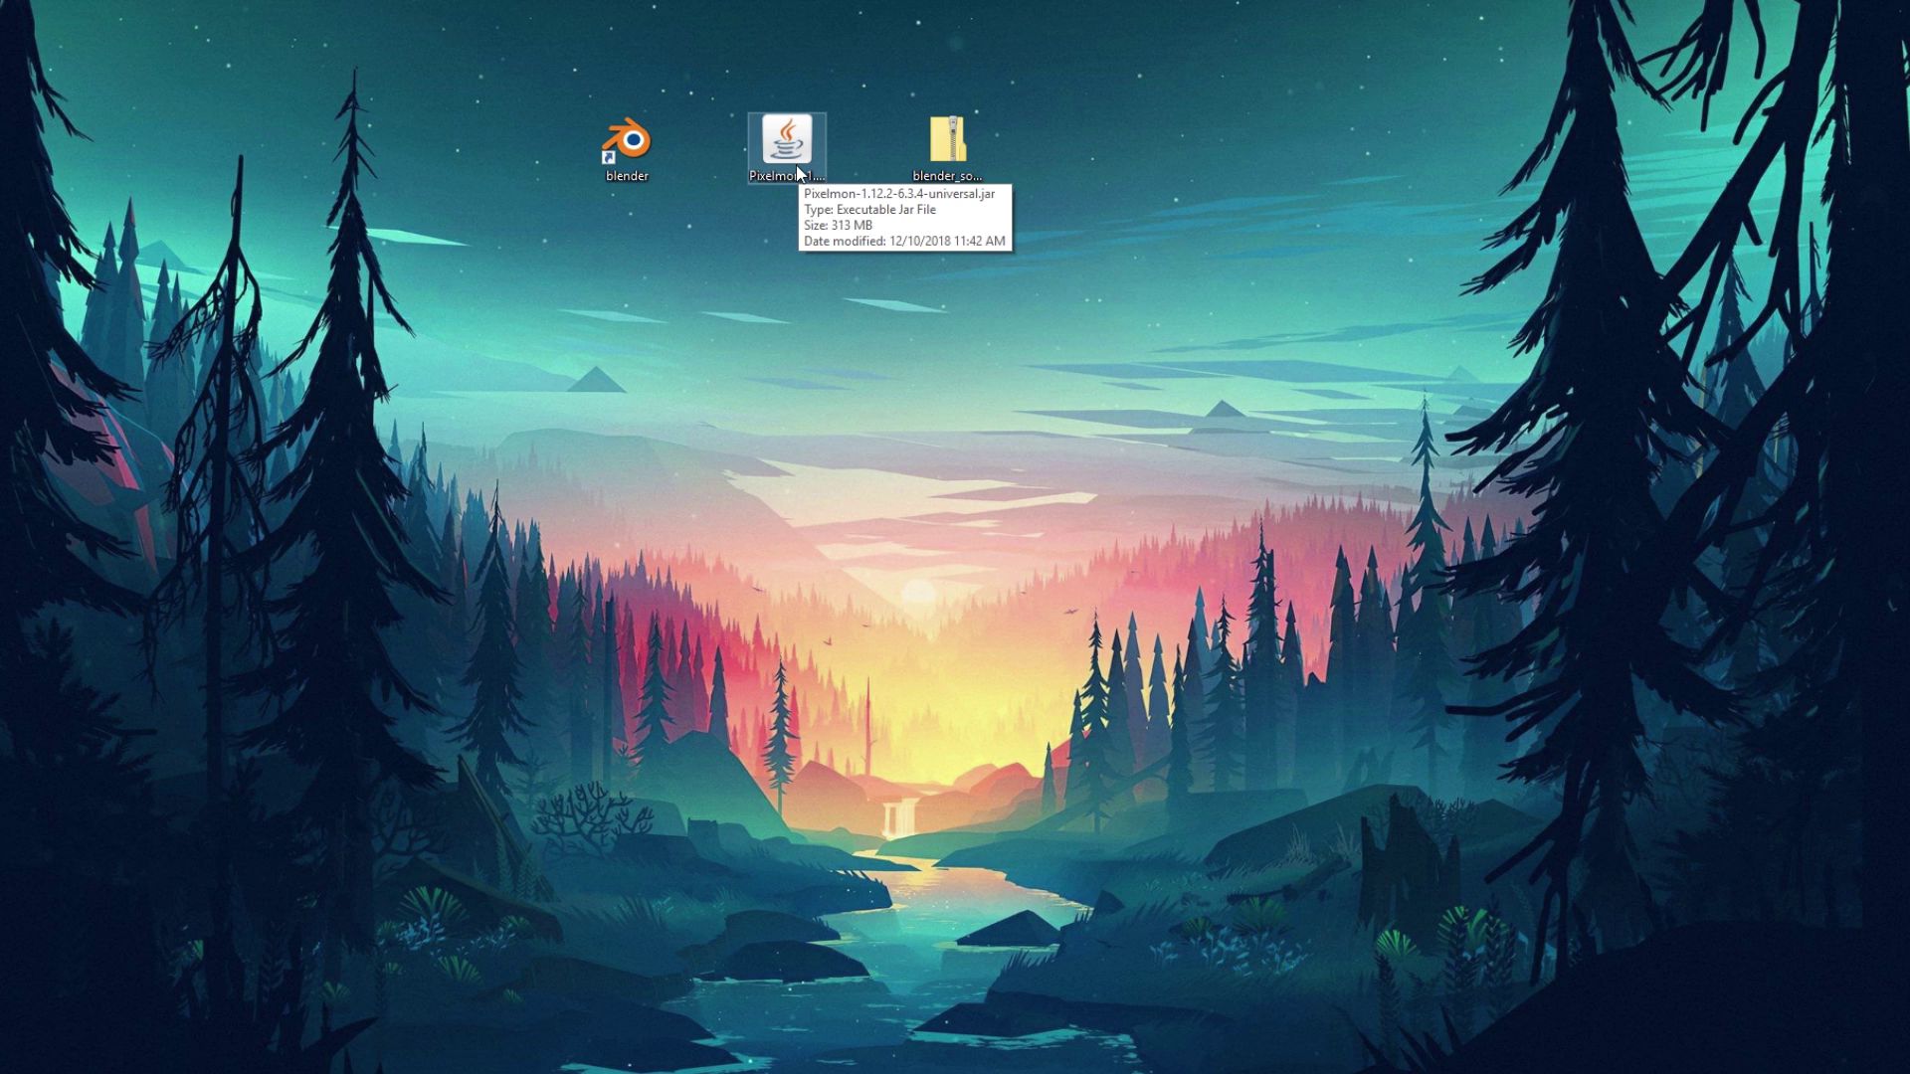
right_click(786, 159)
click(721, 252)
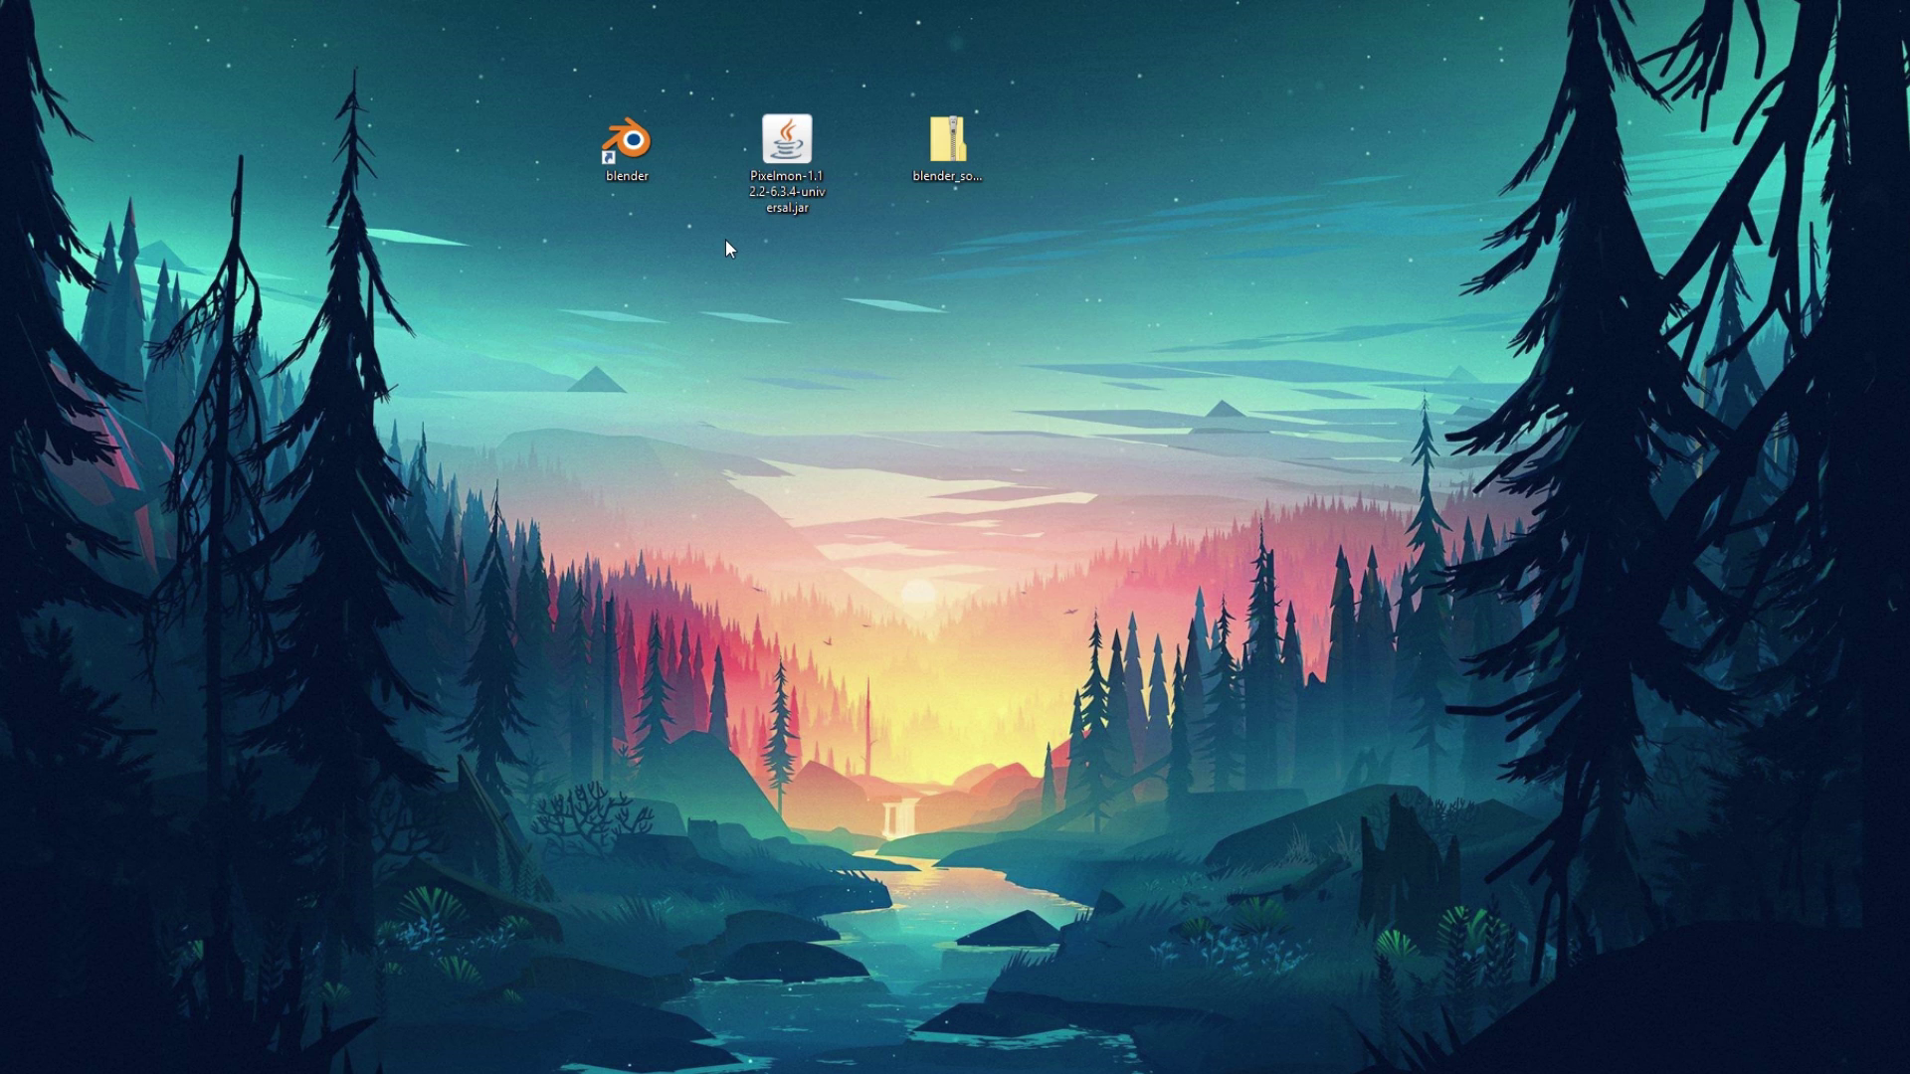
Extract Pixelmon-1.12.2-6.3.4-universal.jar with WinRAR into its own Pixelmon-1.12.2-6.3.4-universal folder.
right_click(804, 209)
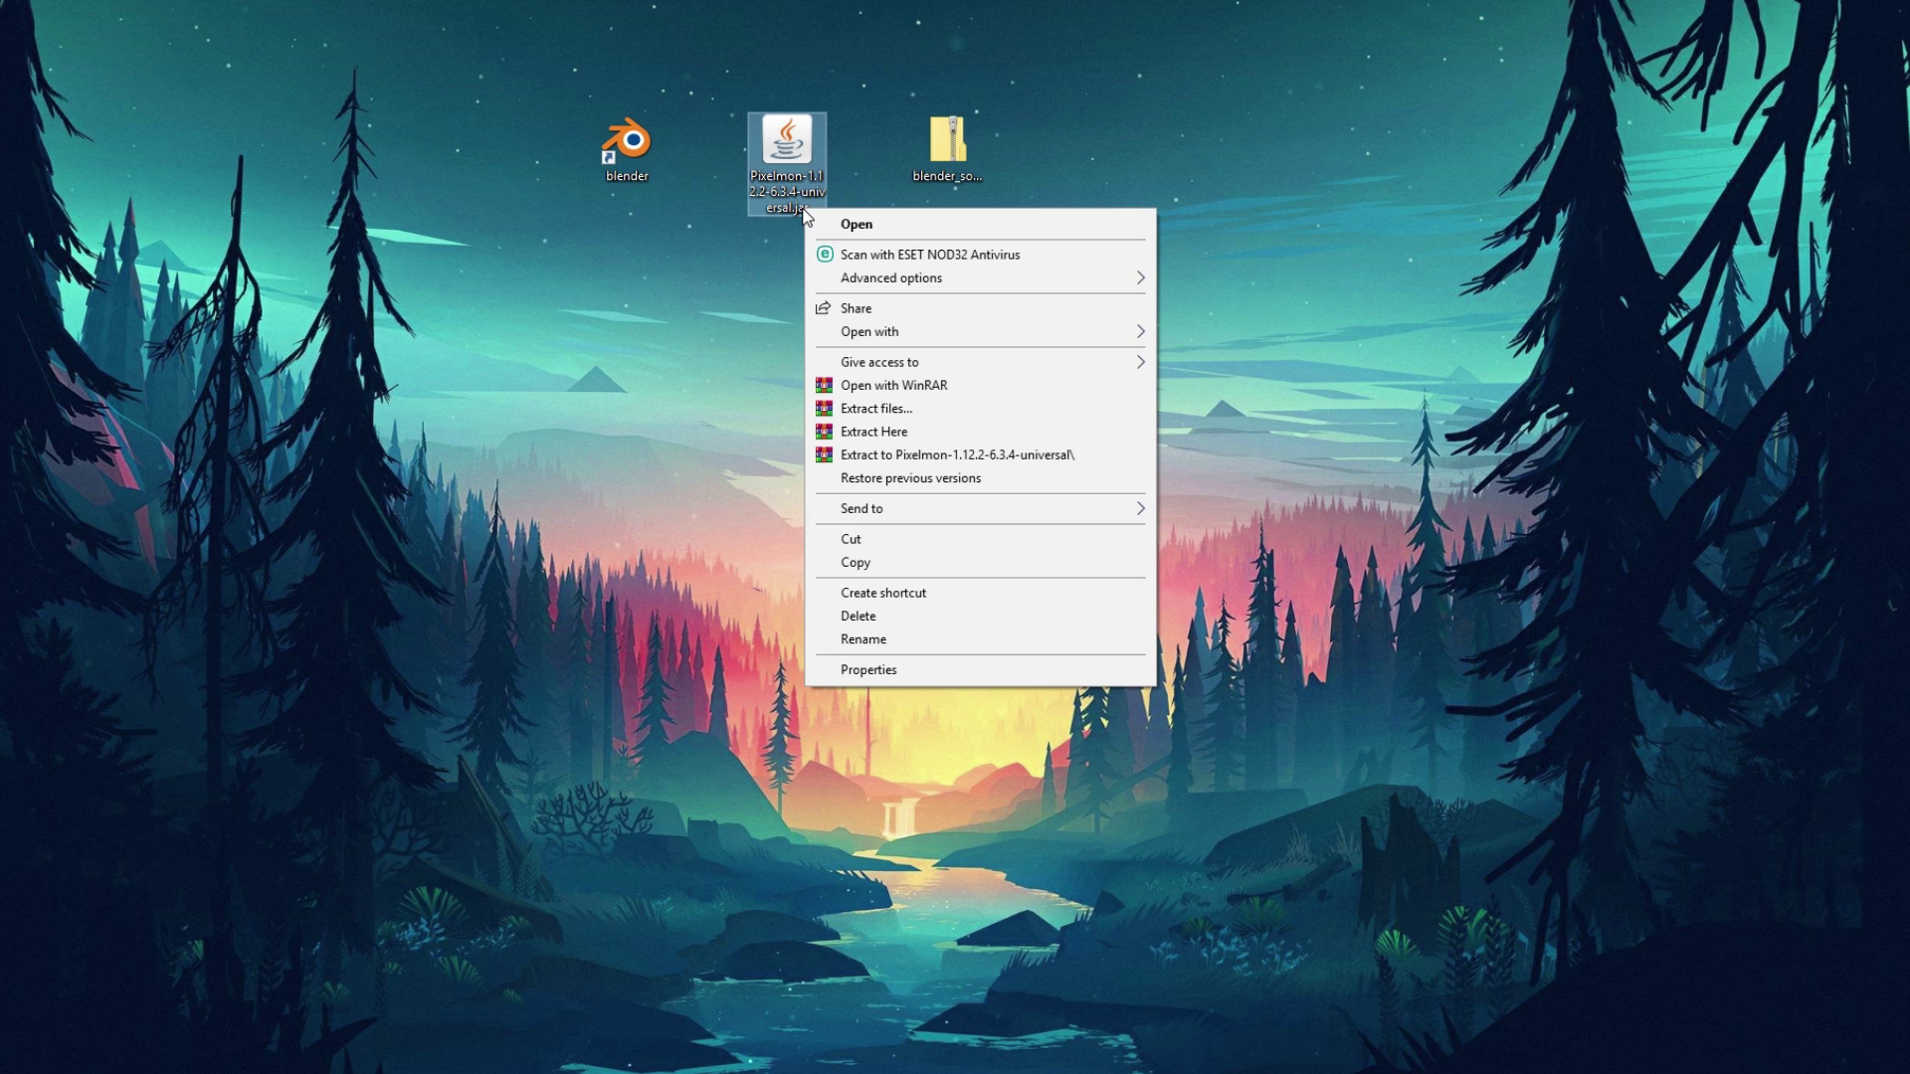
click(885, 456)
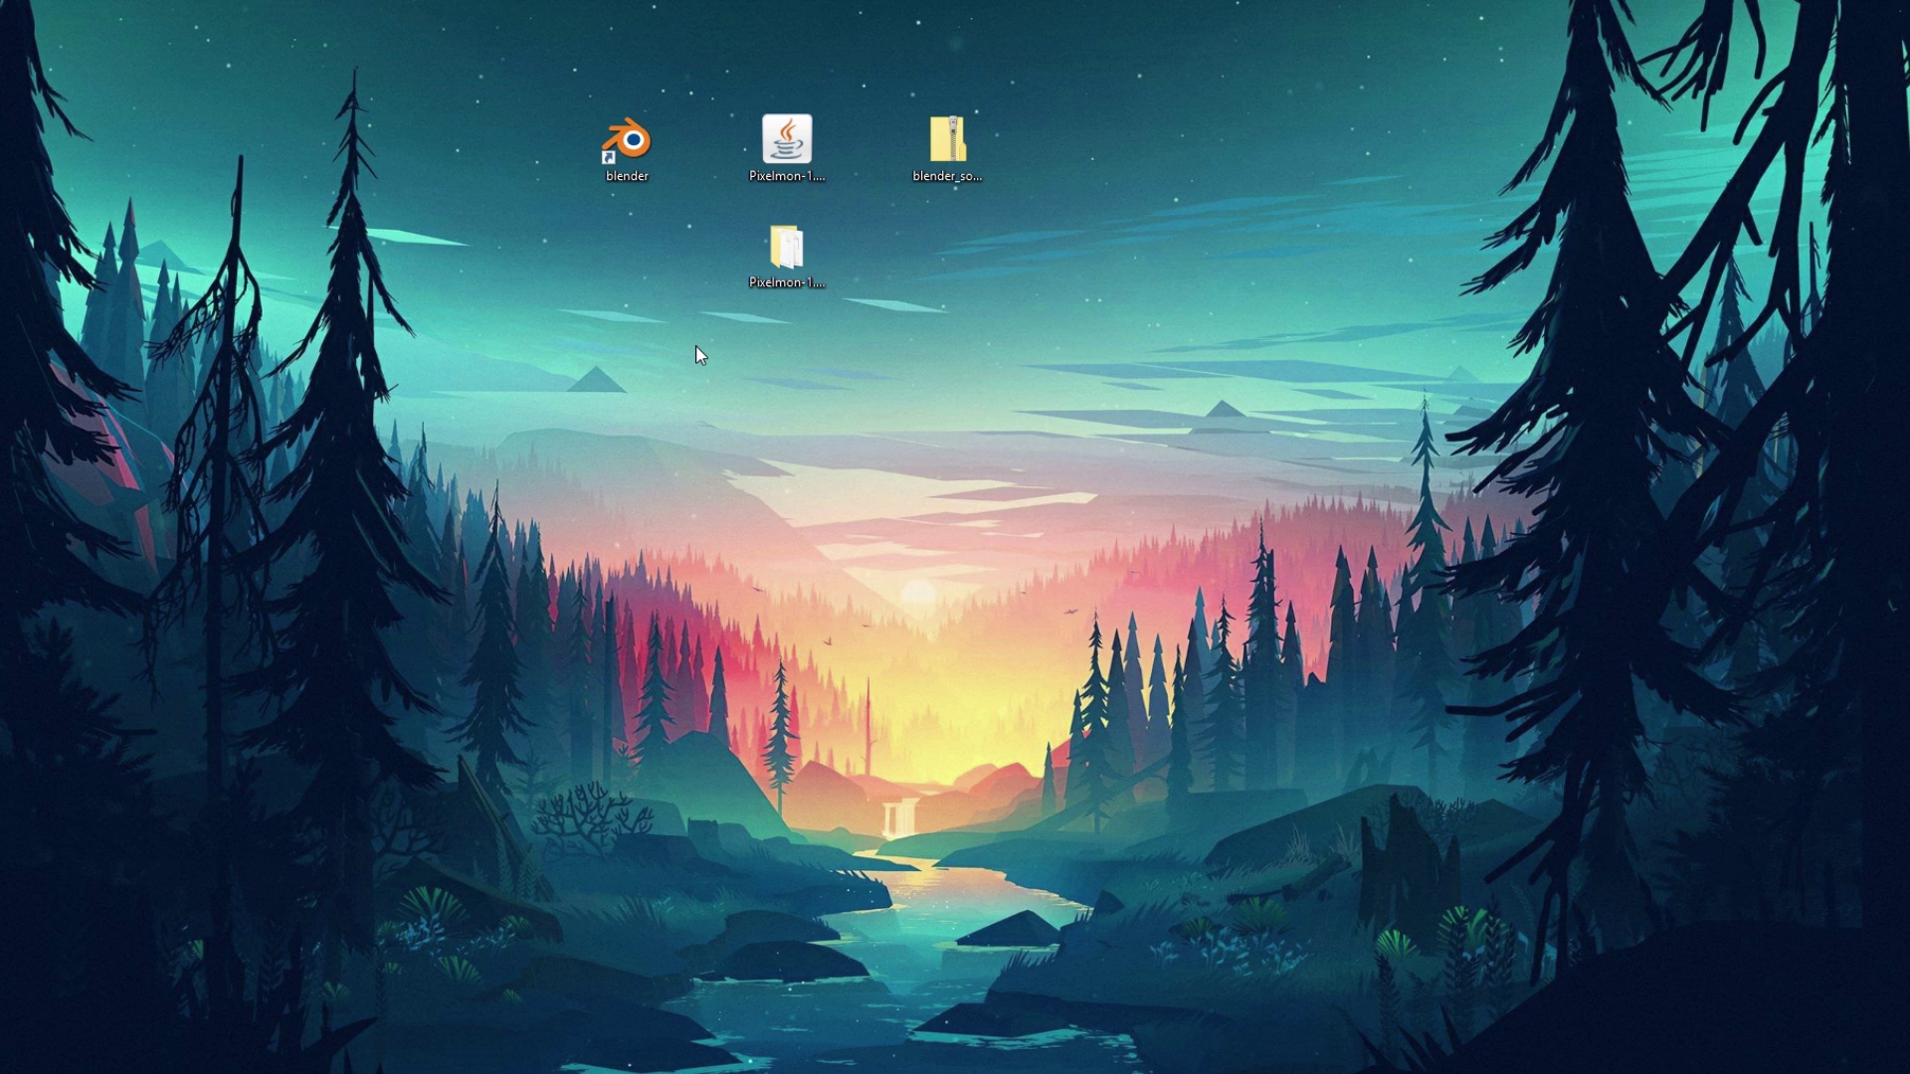
Open the extracted Pixelmon folder and move its assets folder onto the desktop.
click(813, 253)
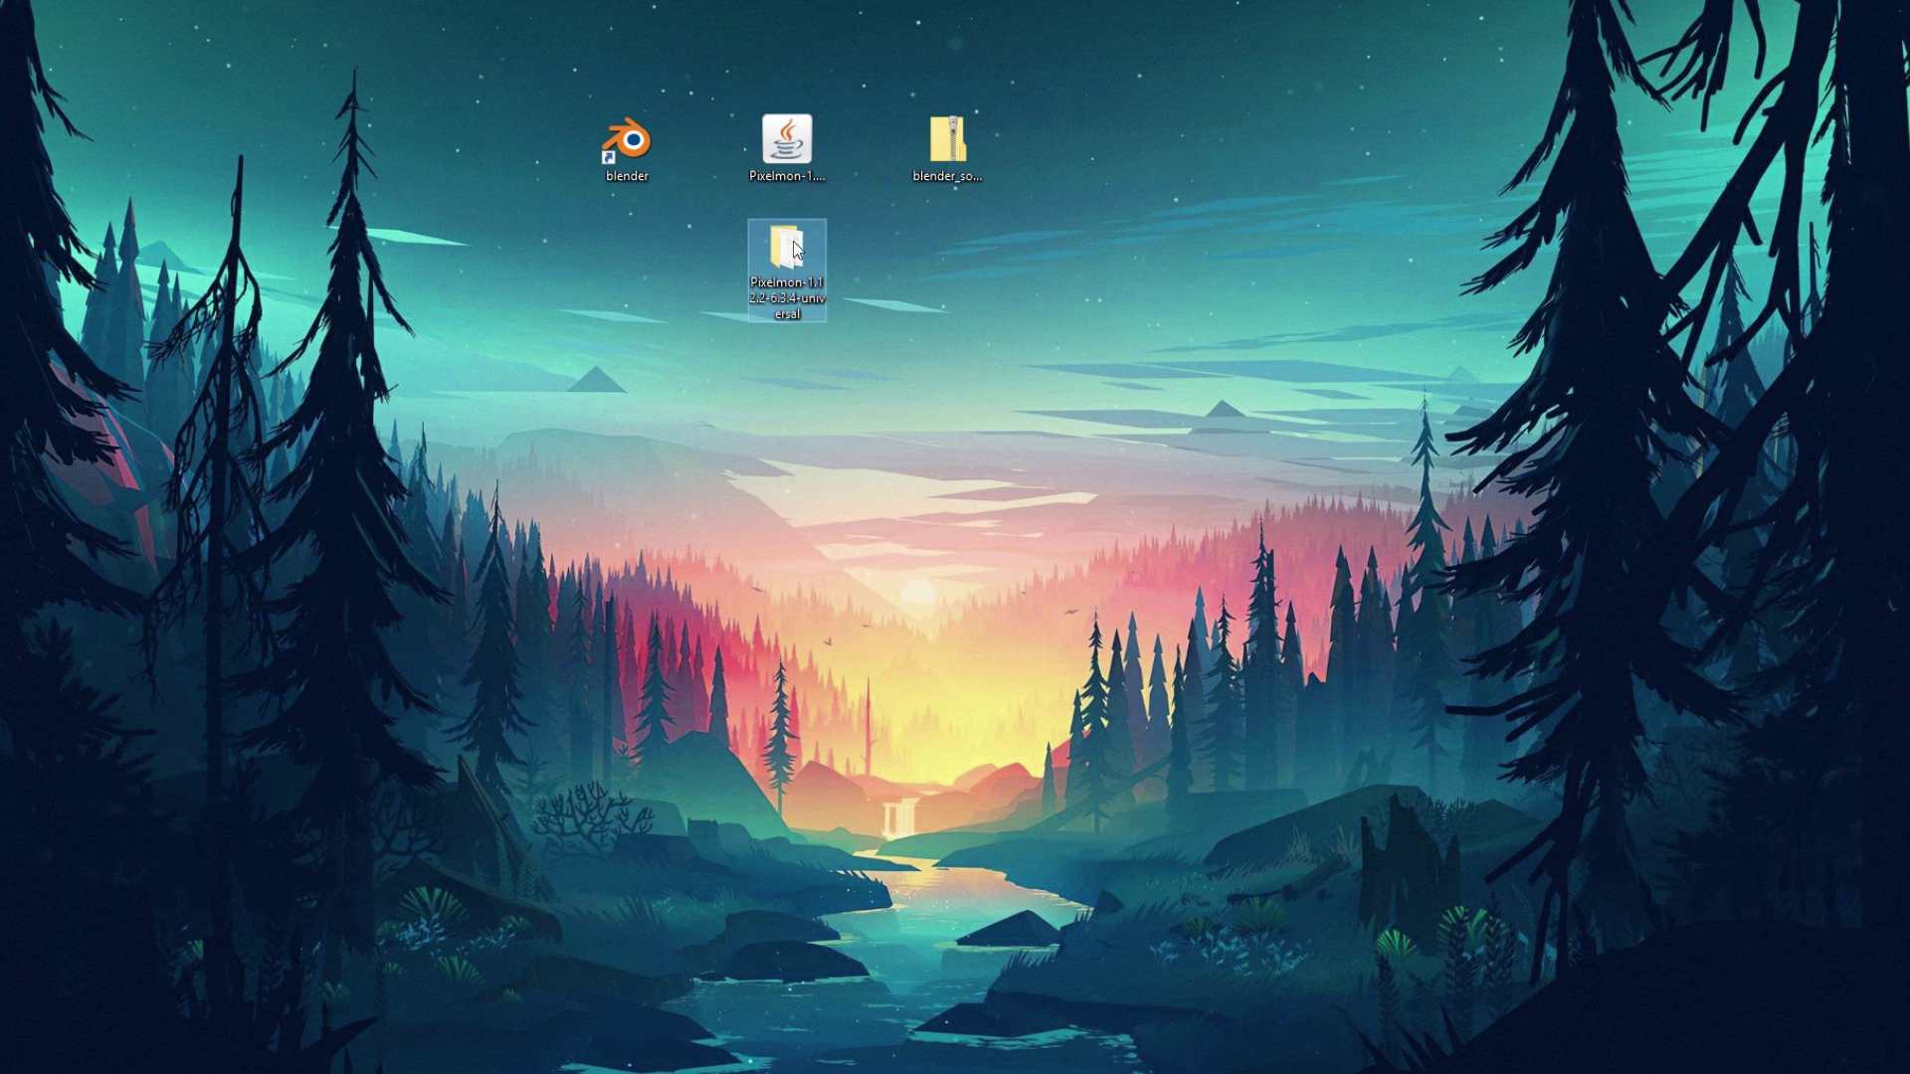
double_click(785, 268)
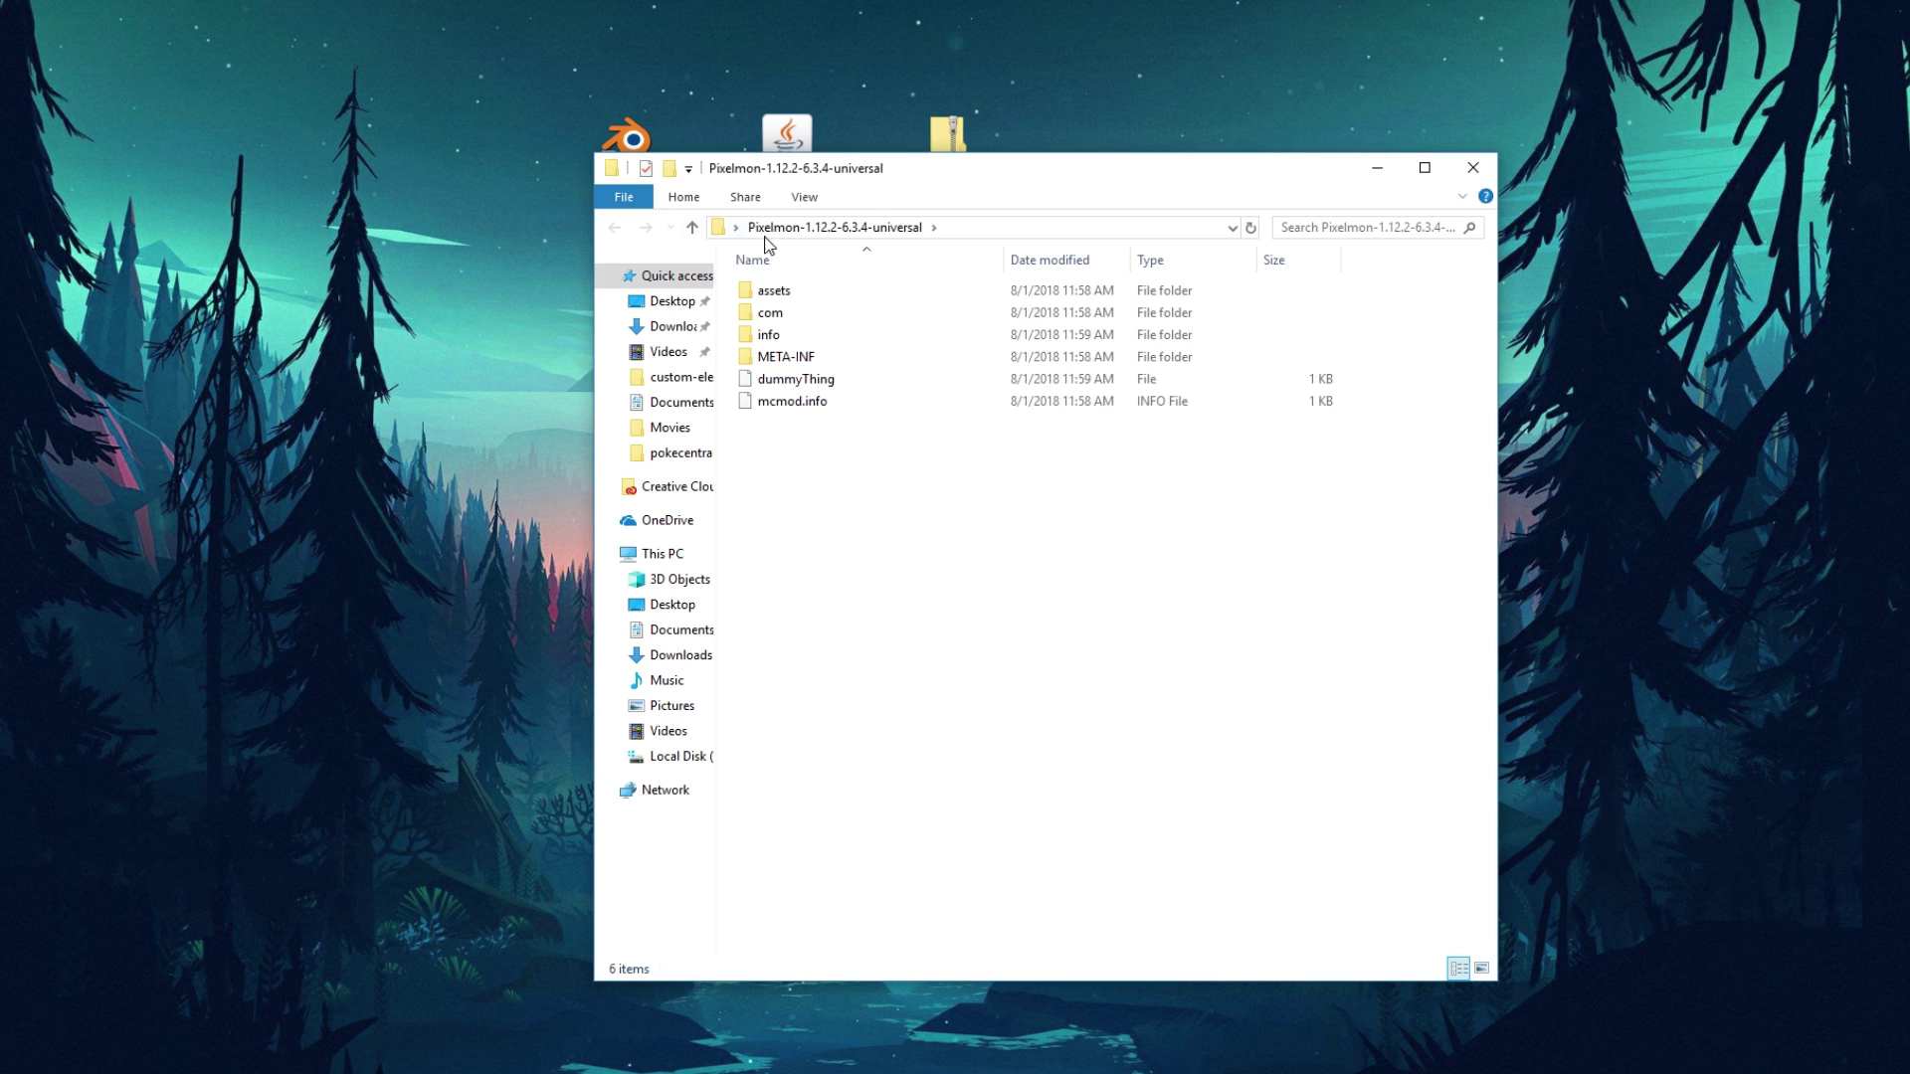
drag(786, 438, 307, 313)
click(789, 294)
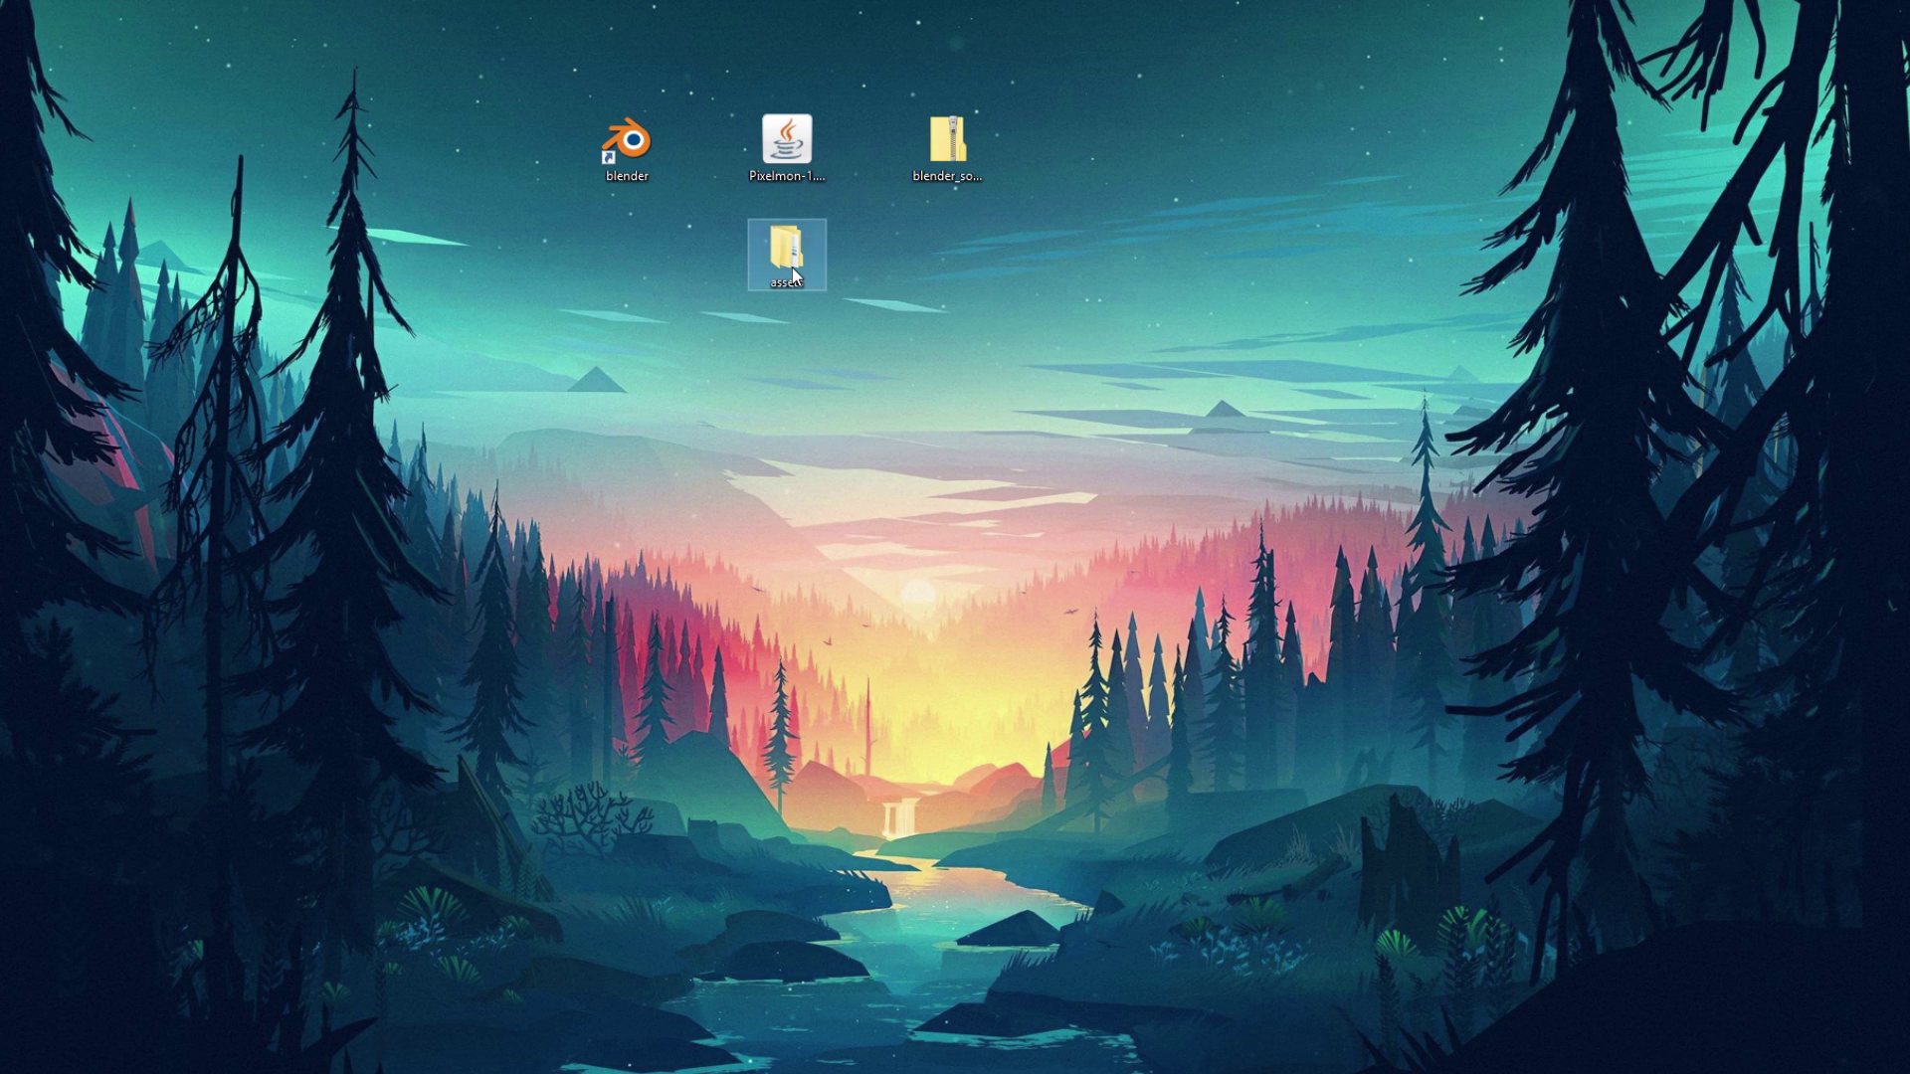
Open assets > pixelmon, browse models > pokemon > amaura, then return to pixelmon.
double_click(792, 266)
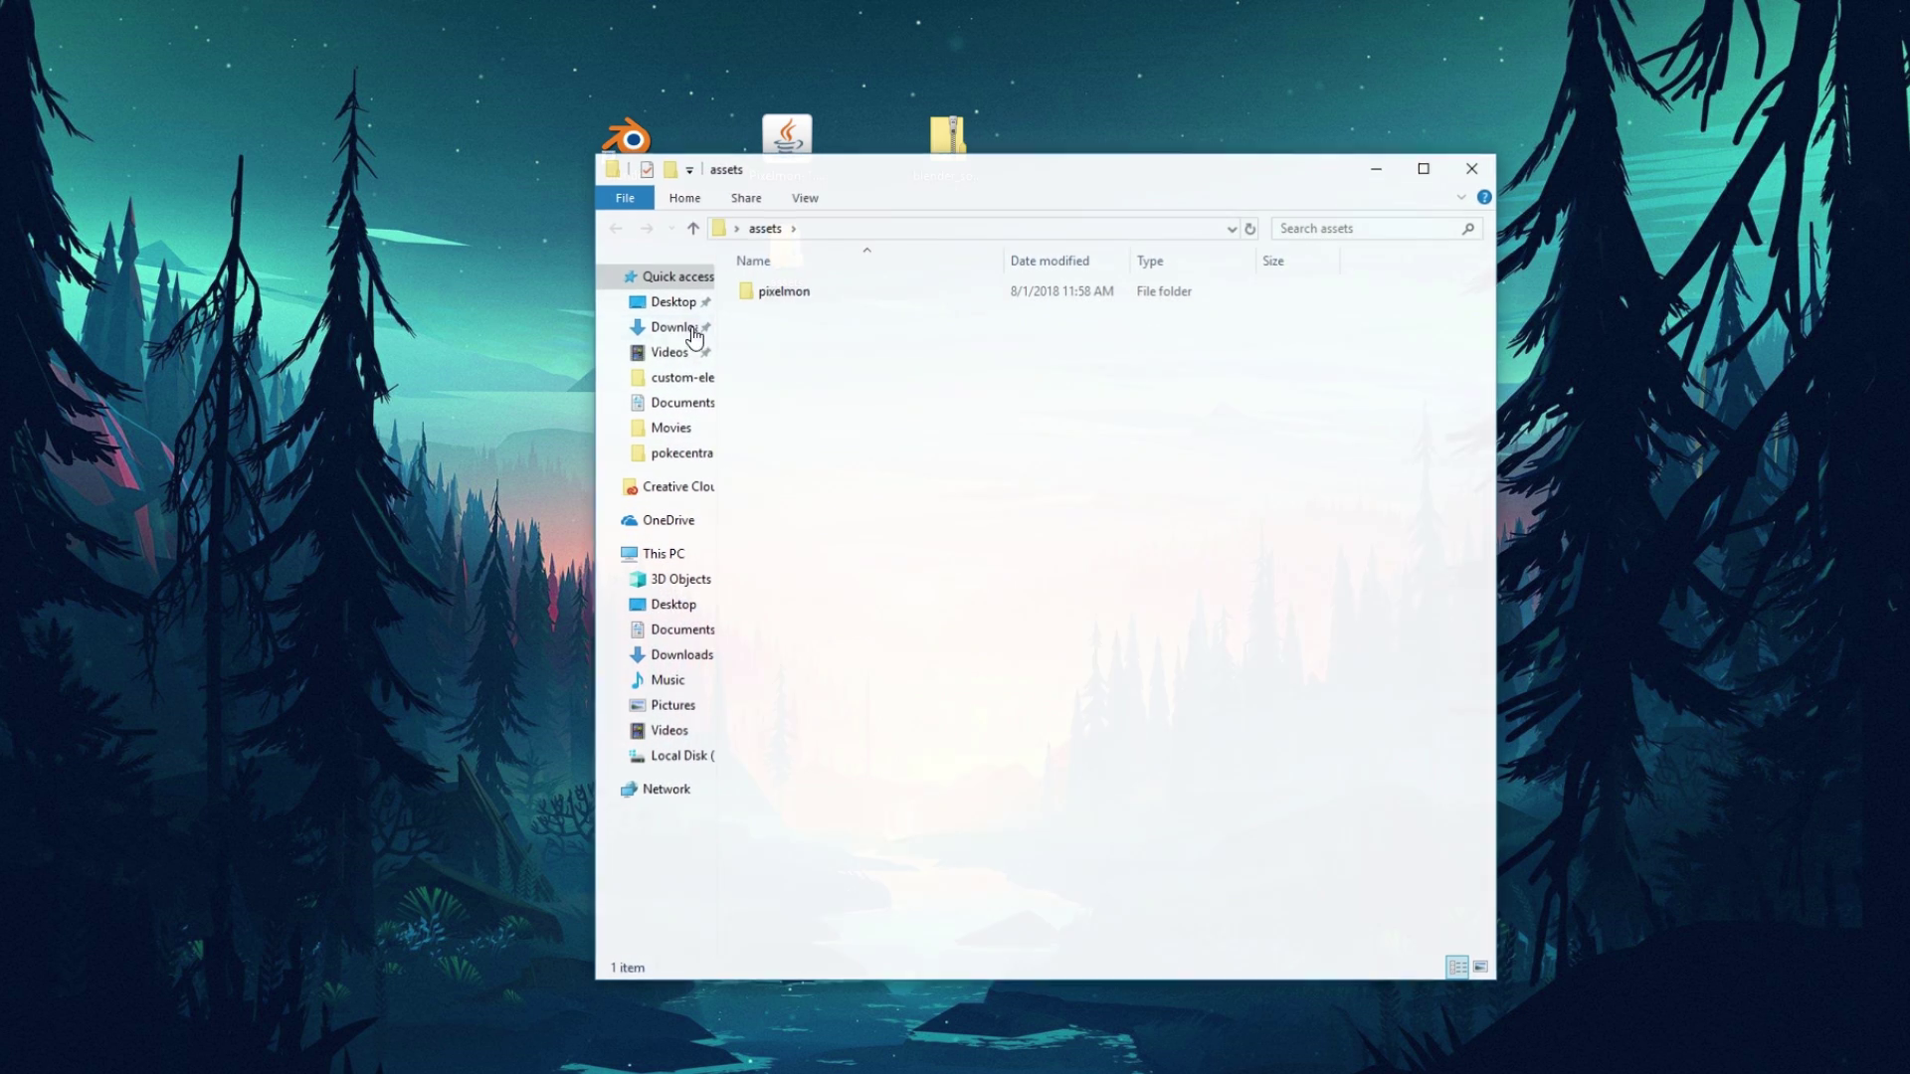
double_click(791, 294)
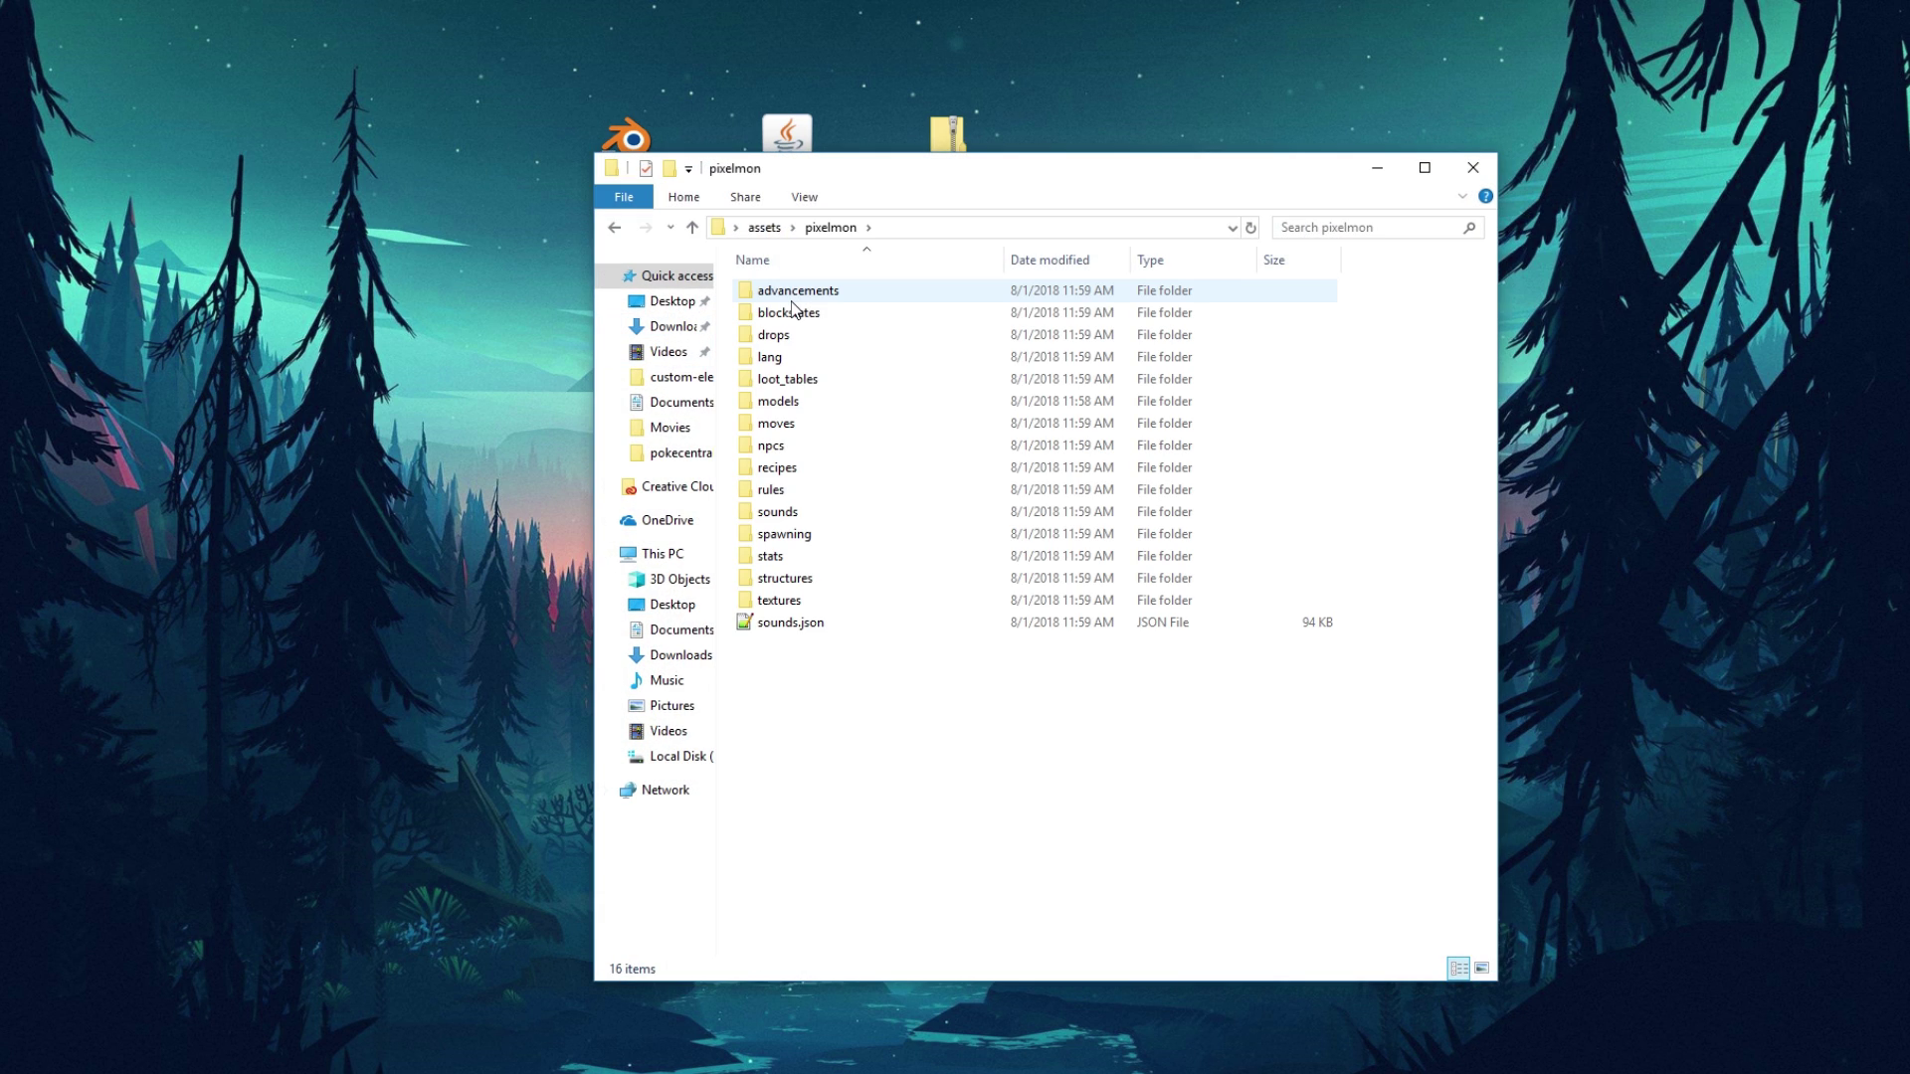
double_click(787, 403)
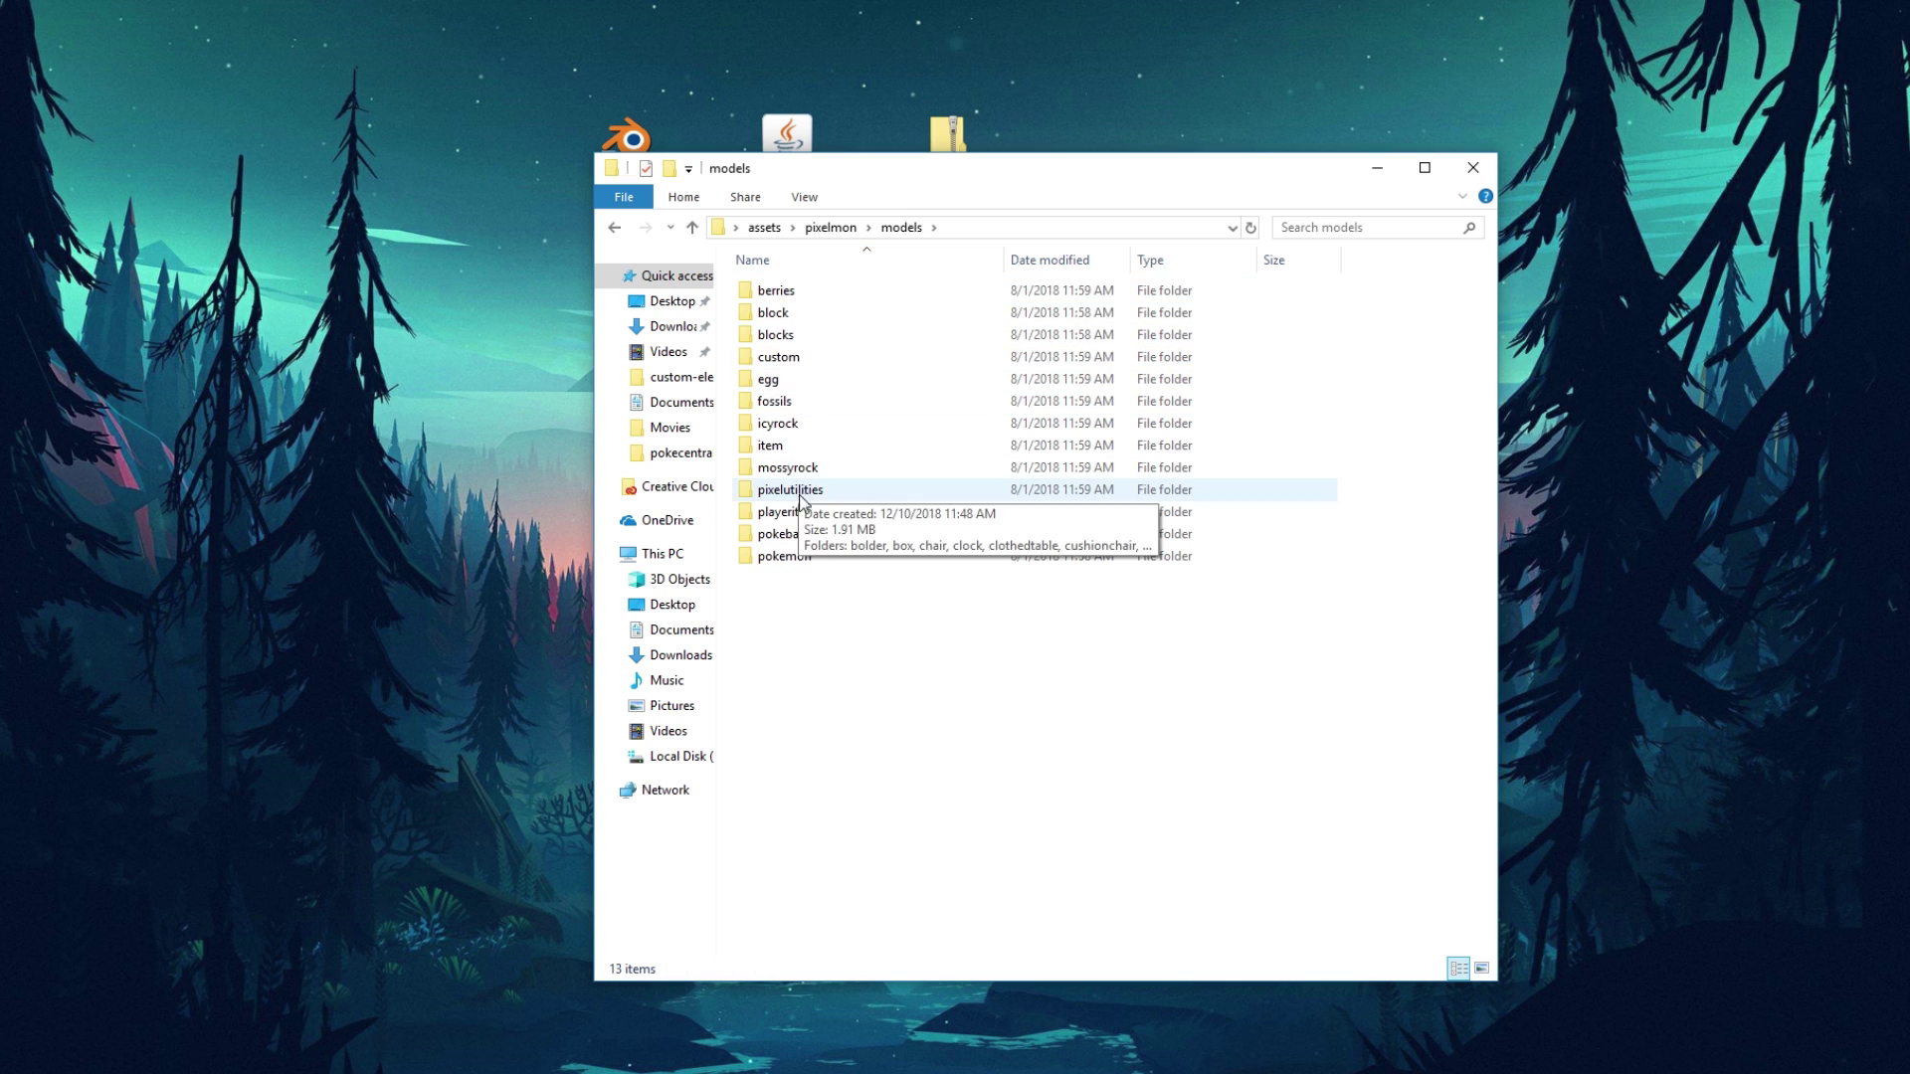
double_click(791, 559)
double_click(774, 537)
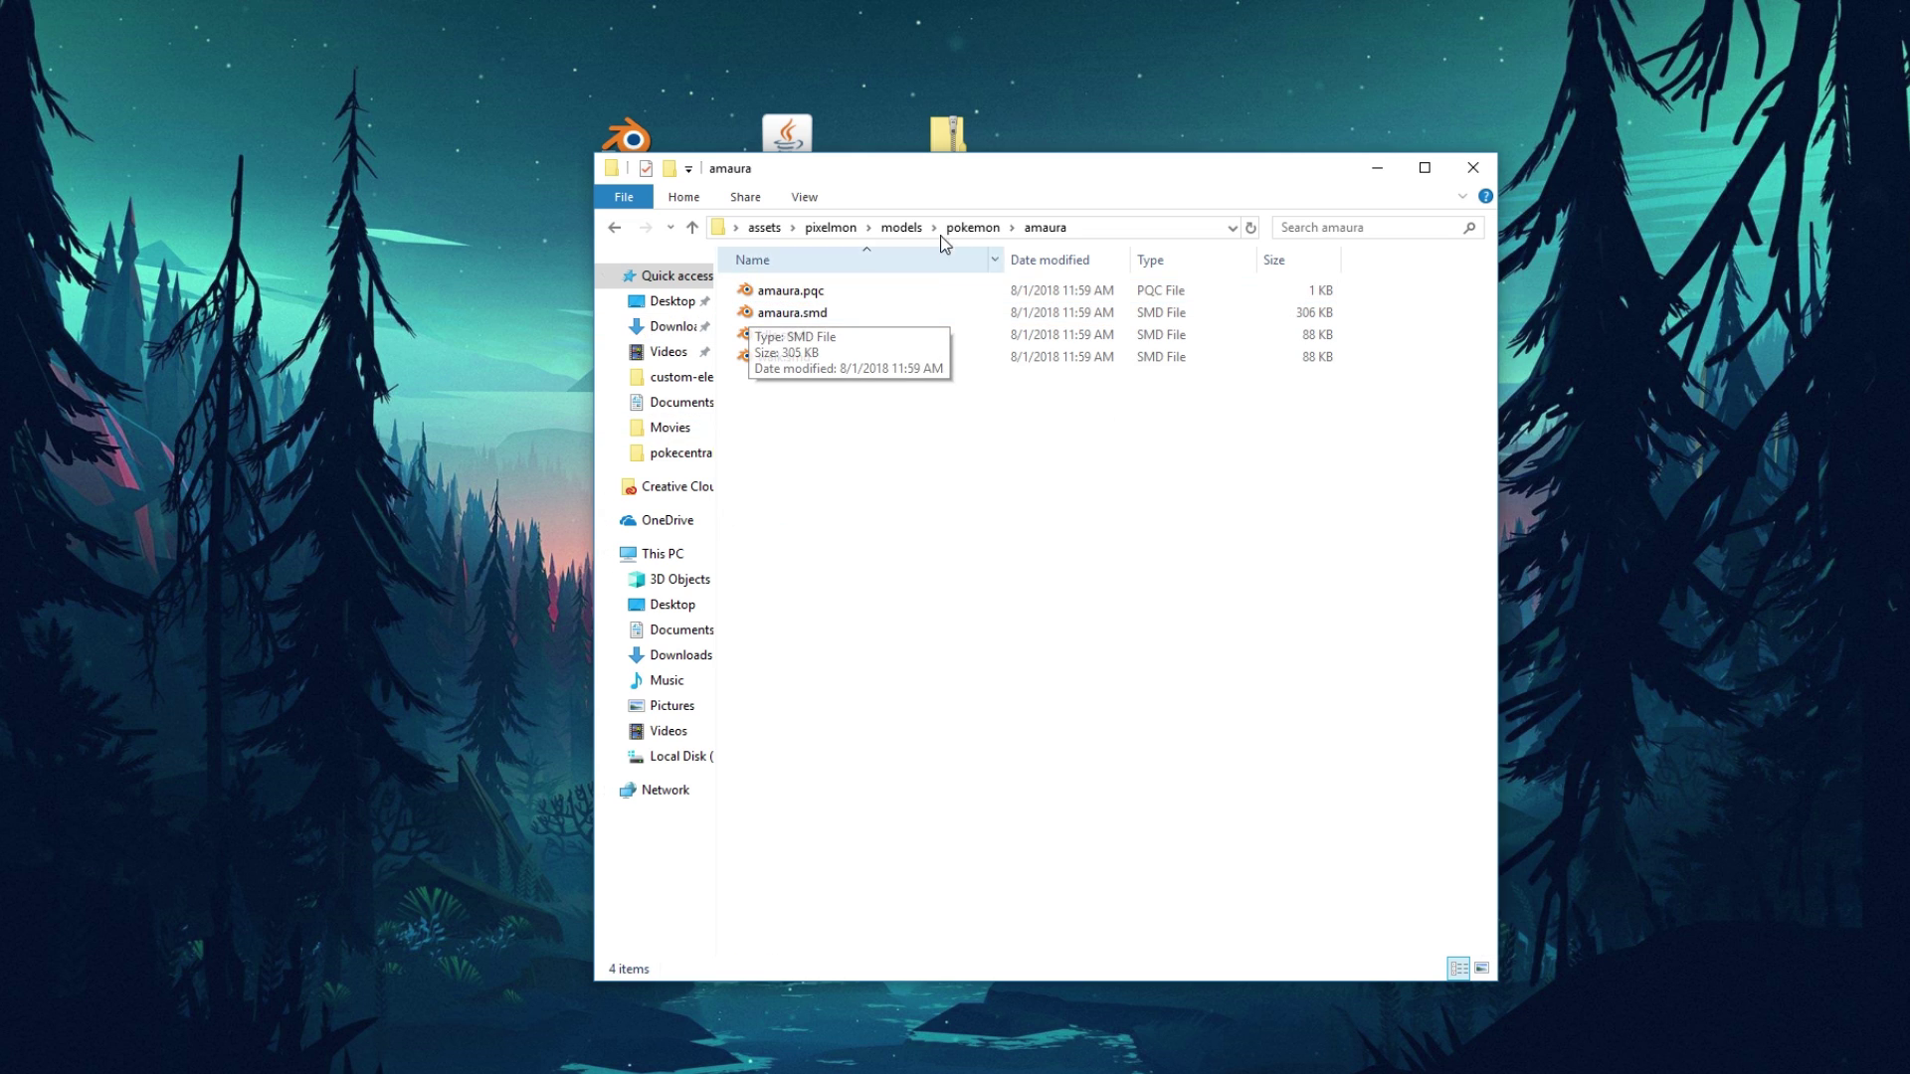
click(904, 229)
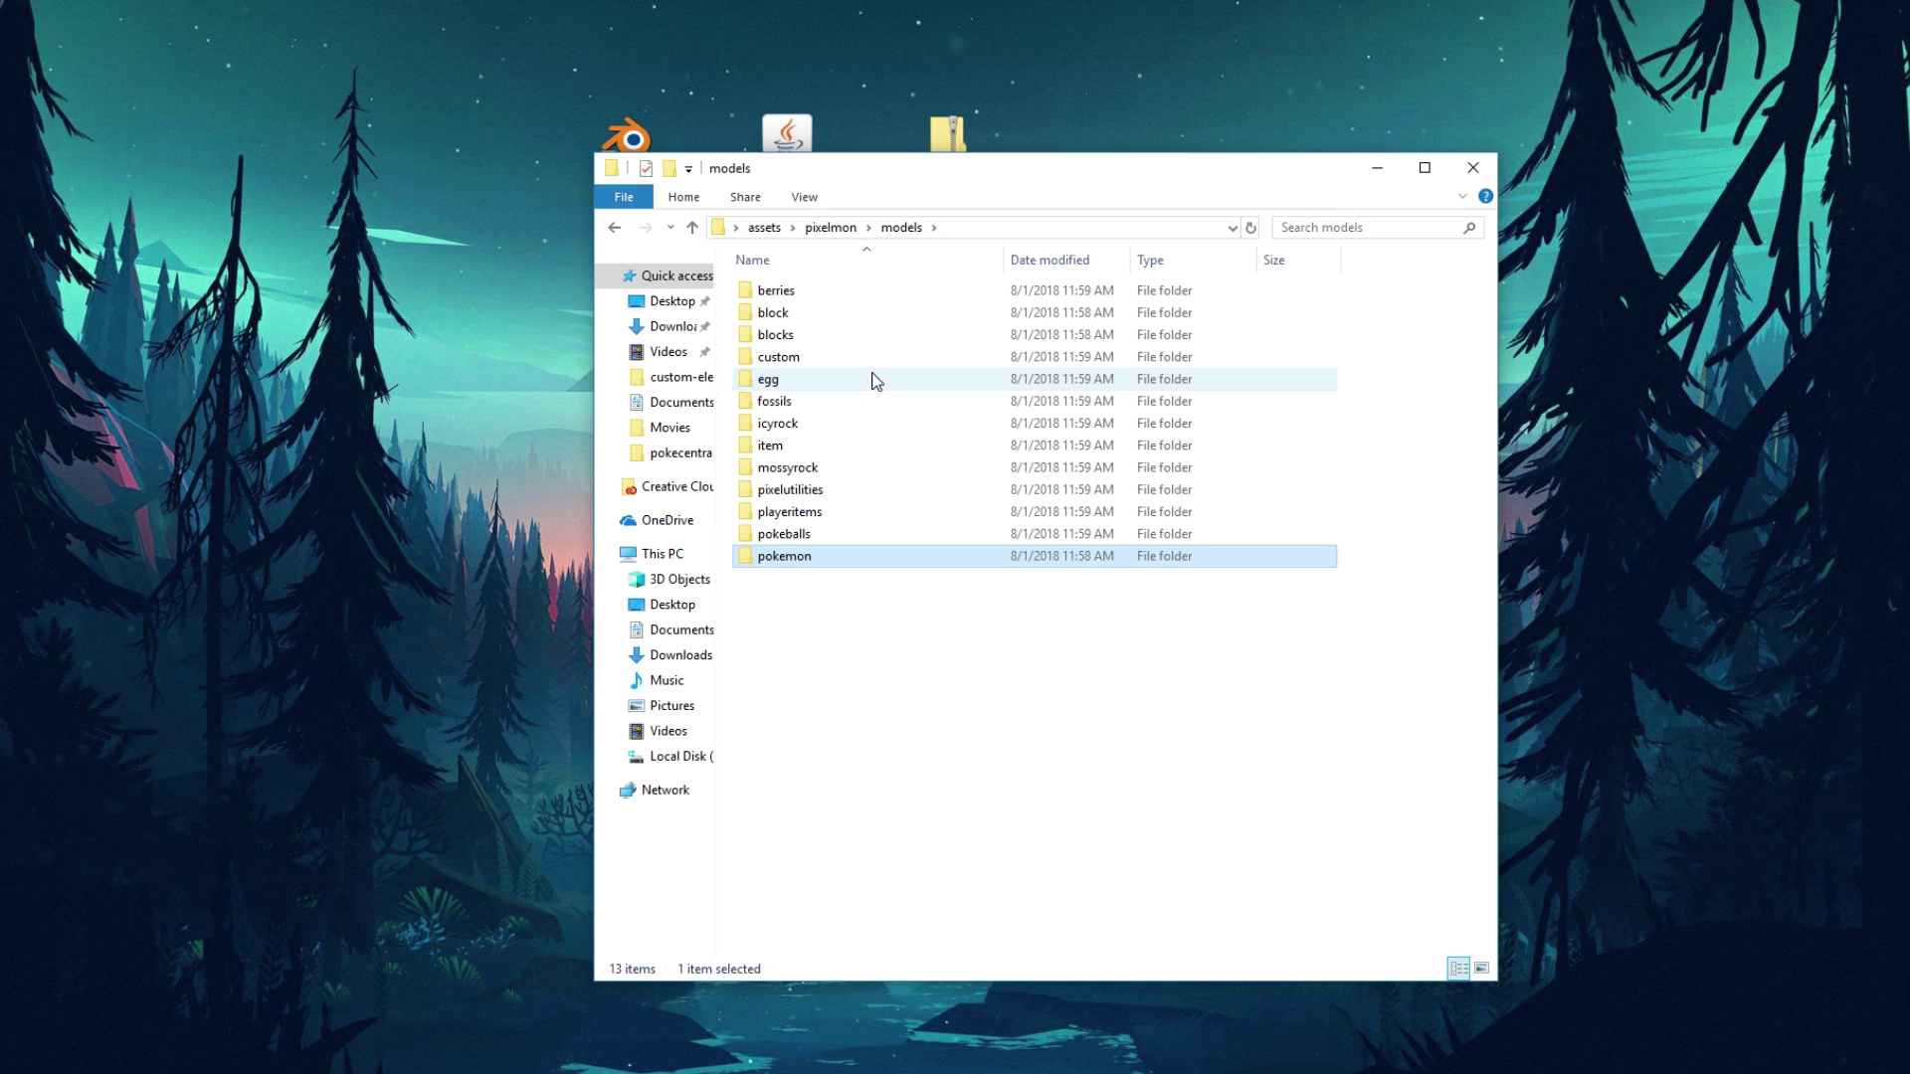
click(826, 229)
mouse_move(781, 607)
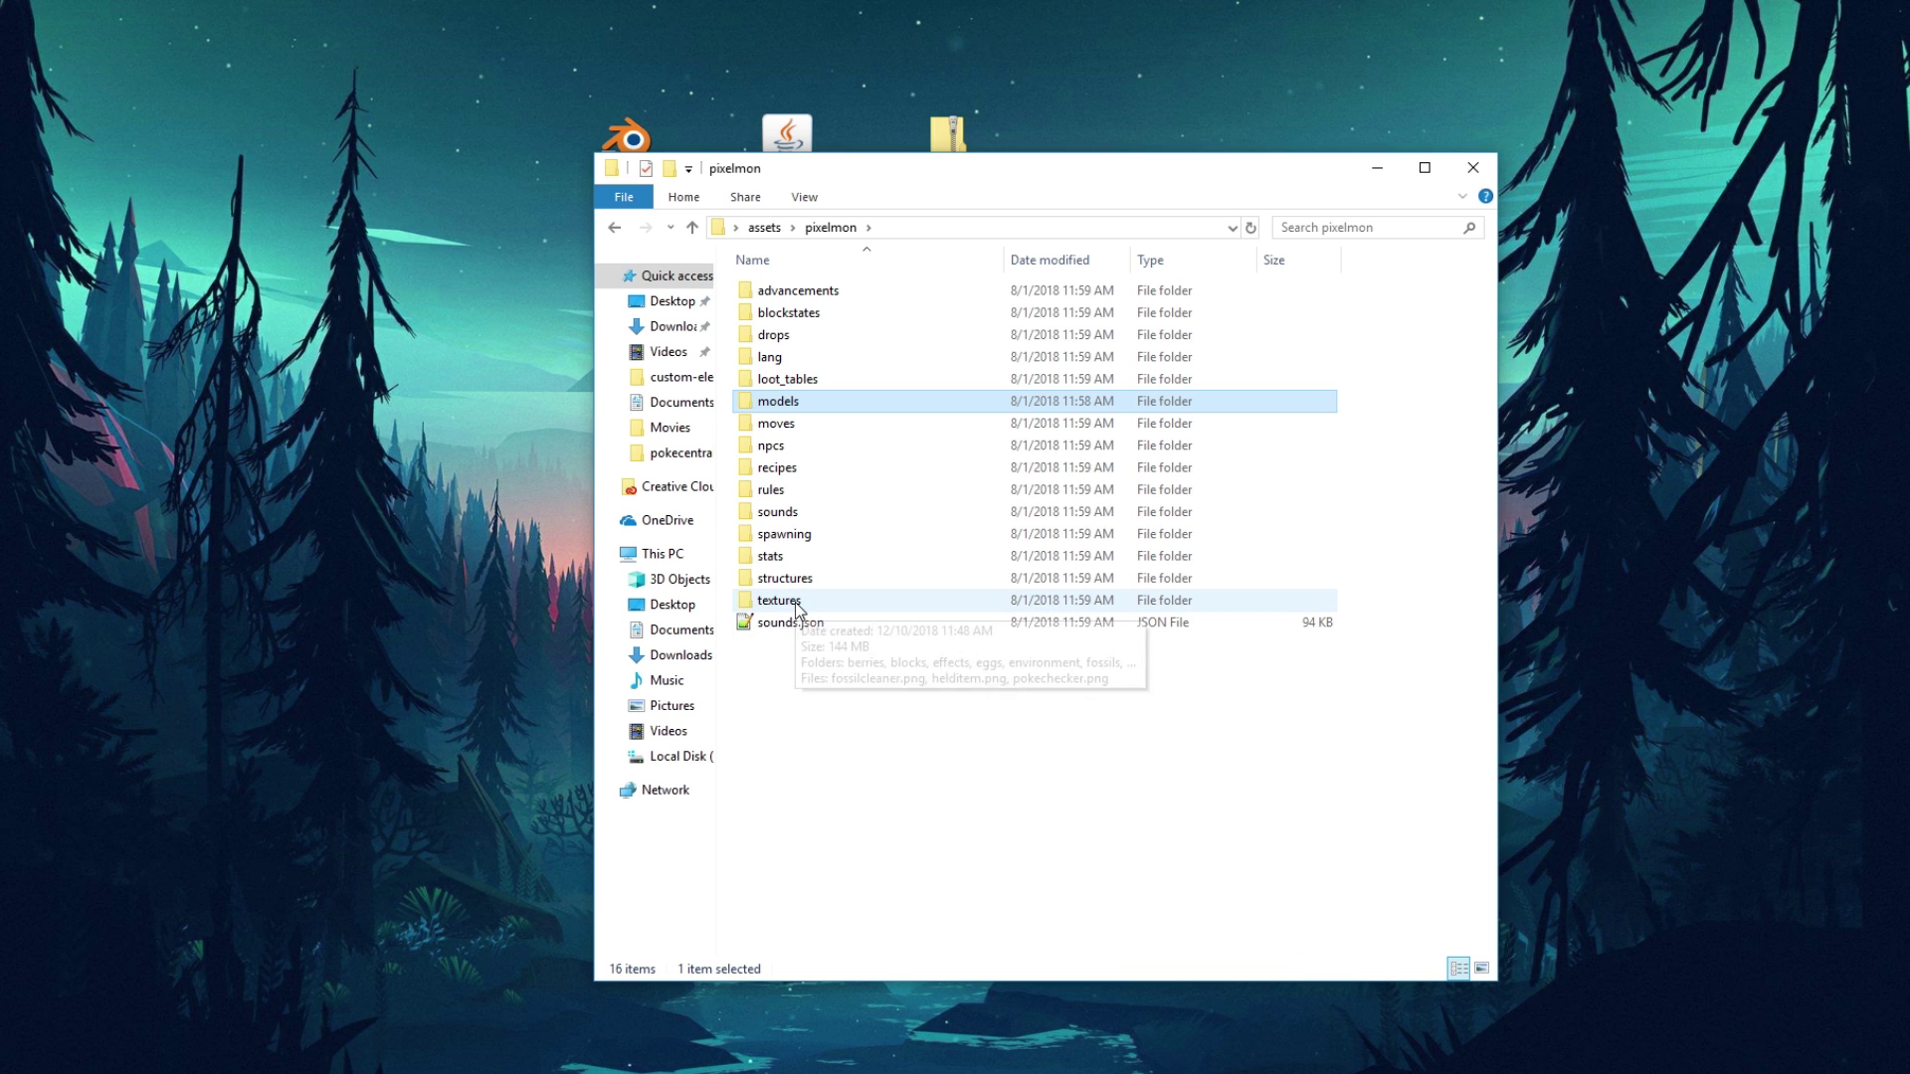
Open textures > pokemon inside the pixelmon folder to view the texture images.
double_click(796, 601)
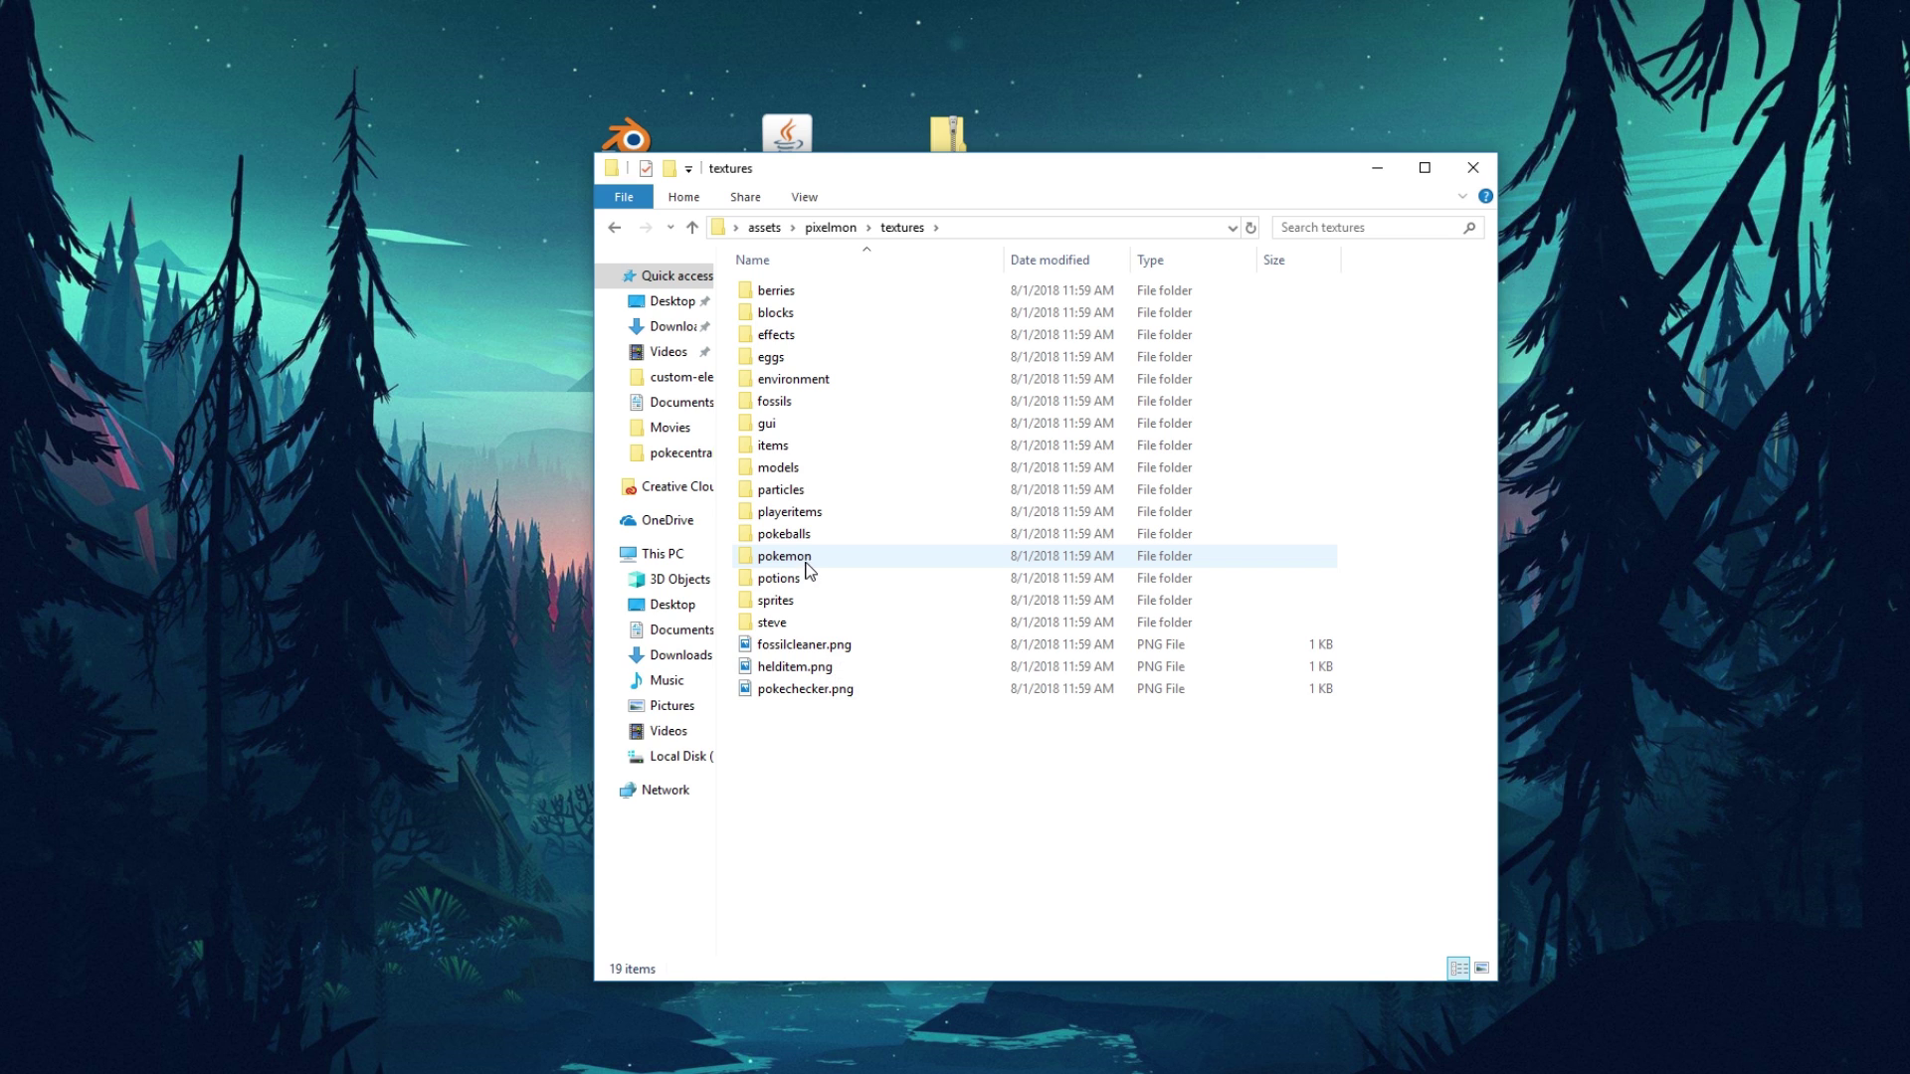
double_click(806, 563)
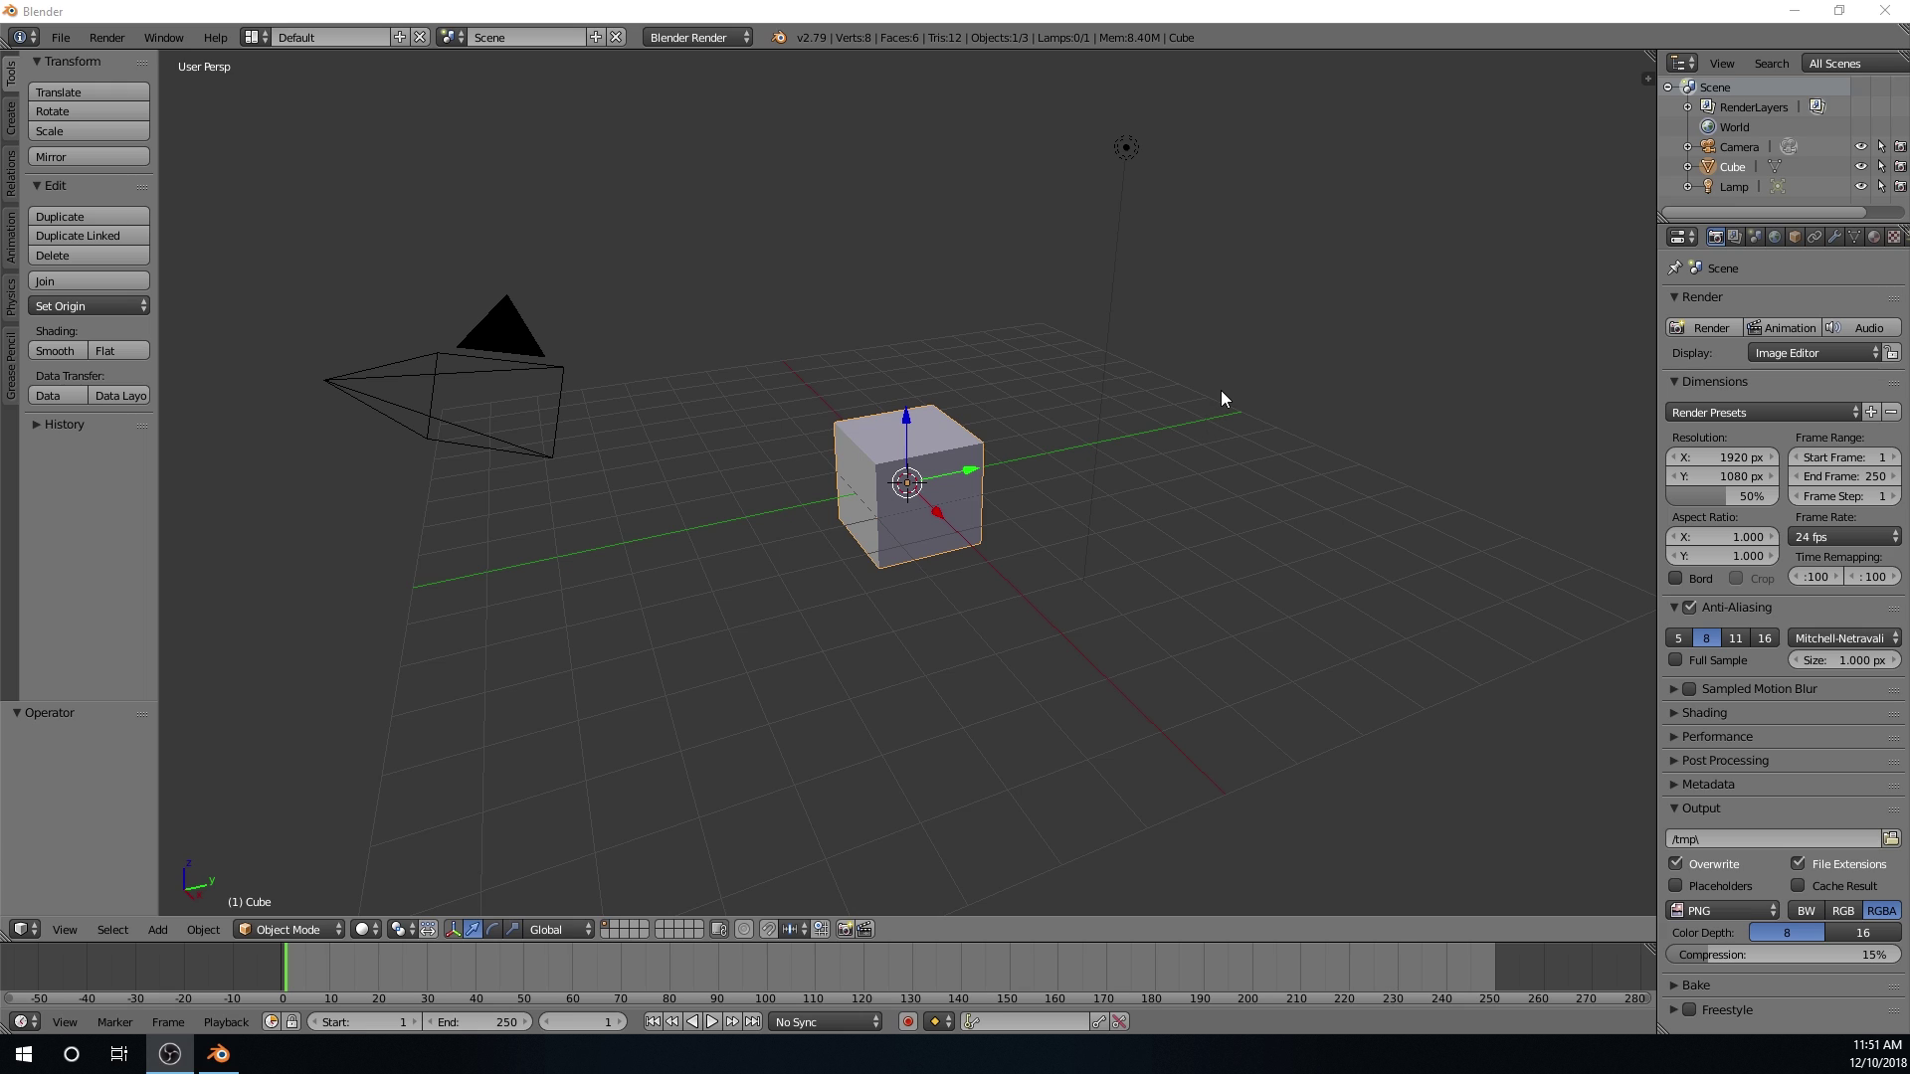
Set the scene lamp to Hemi and restore down Blender to reveal the desktop zip.
click(1733, 187)
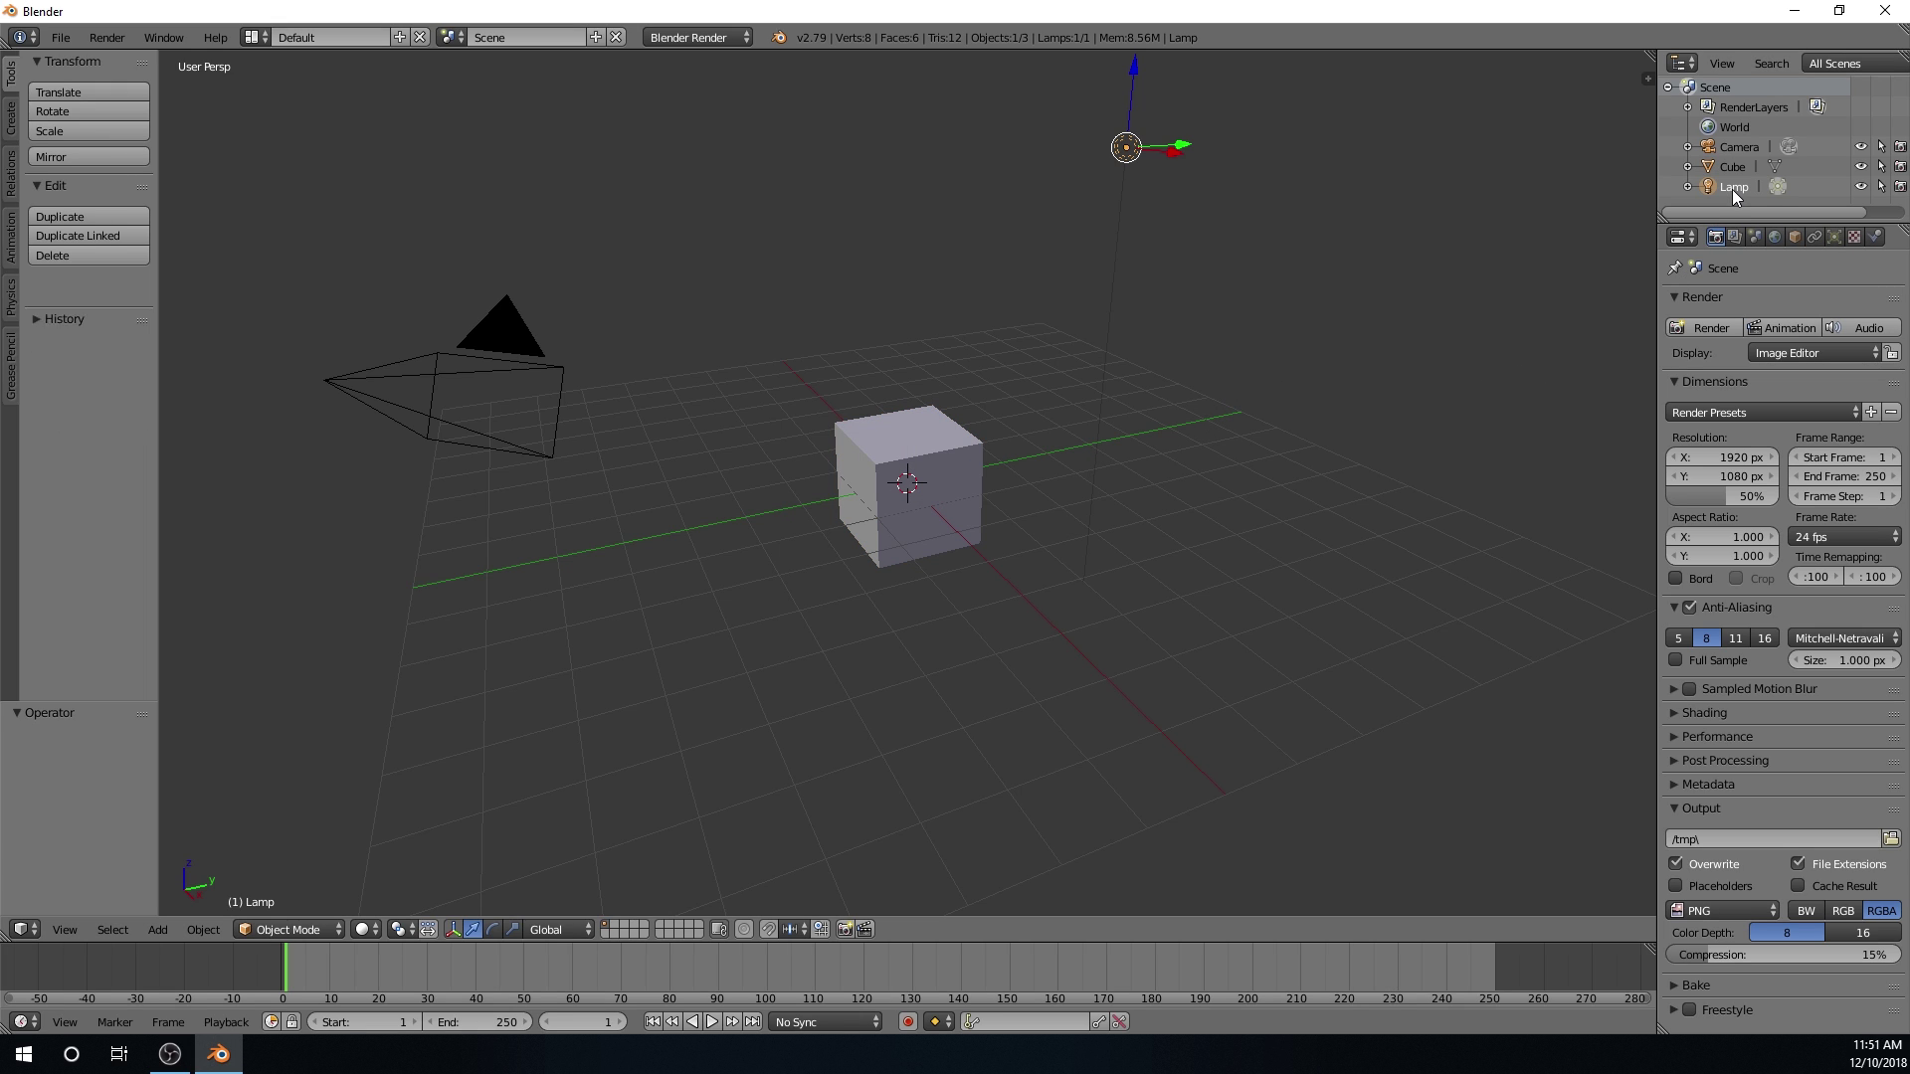
click(1834, 241)
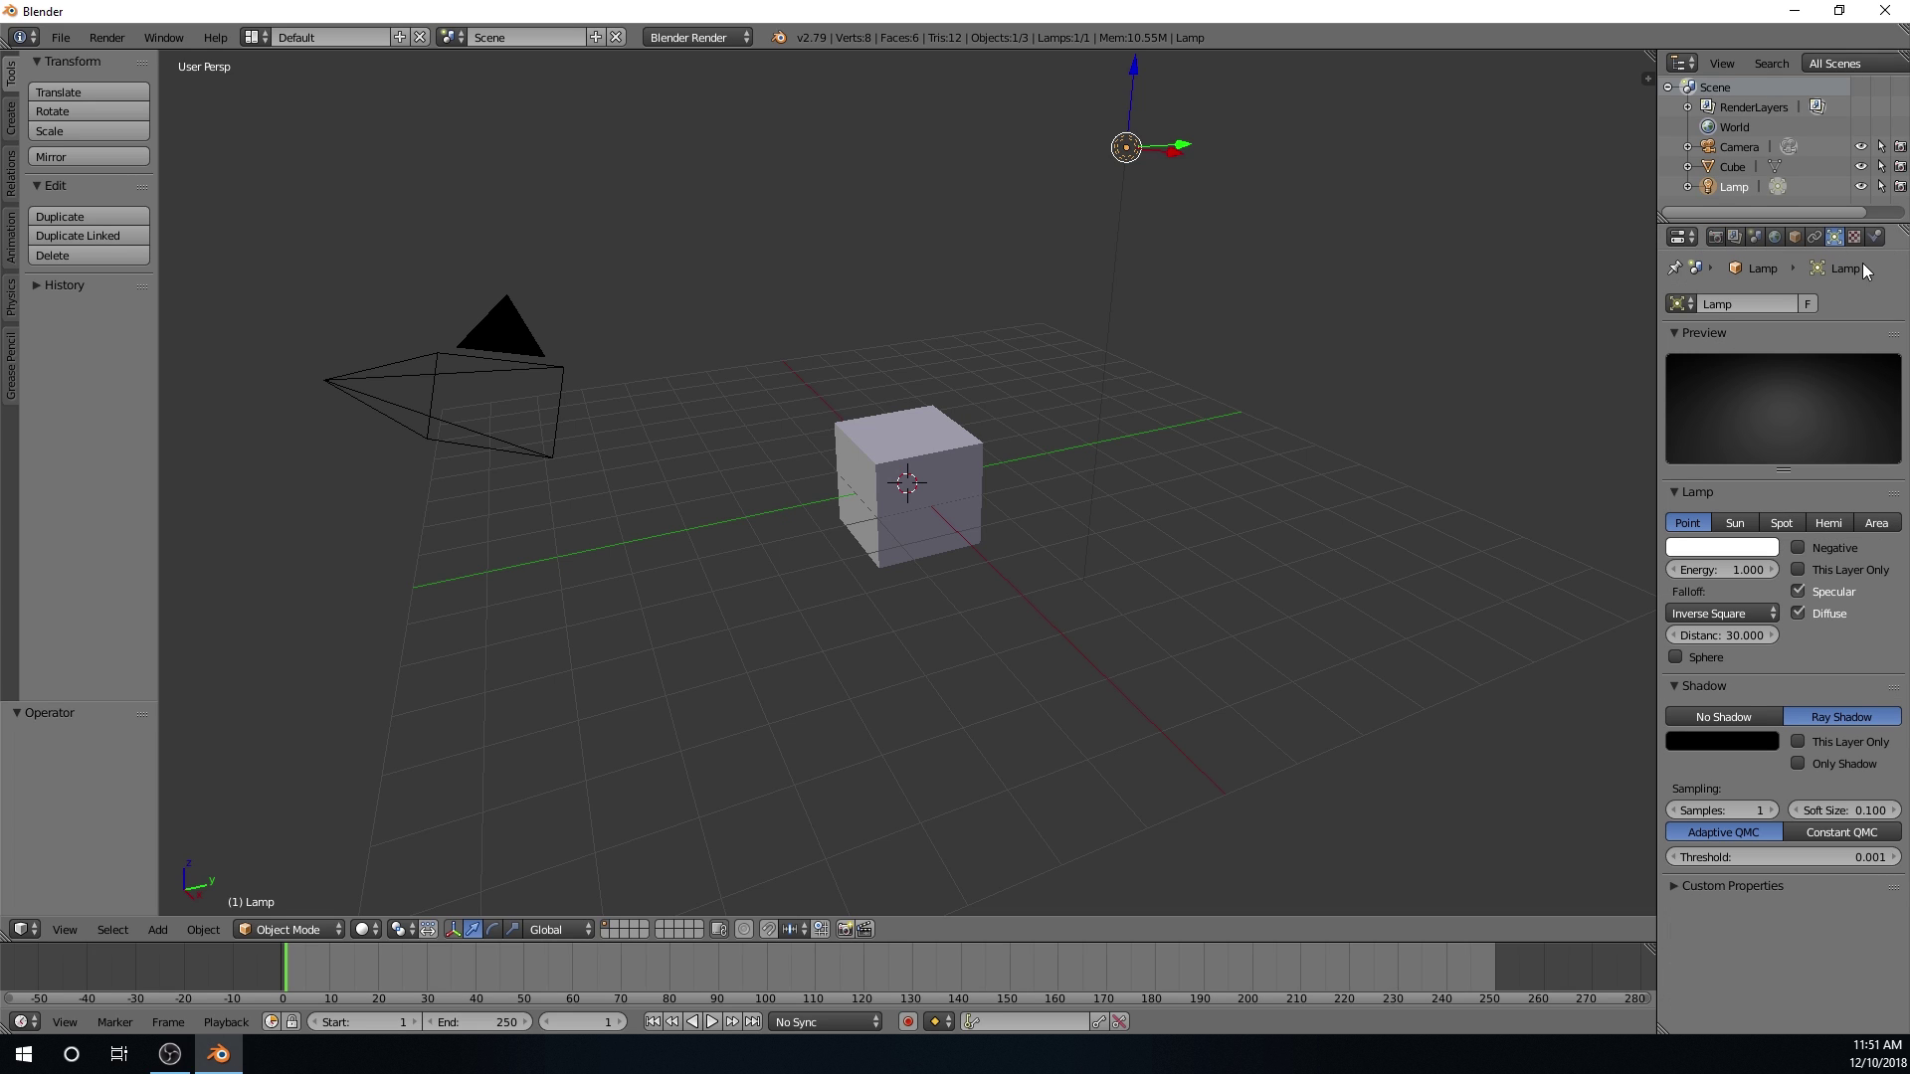
click(1831, 525)
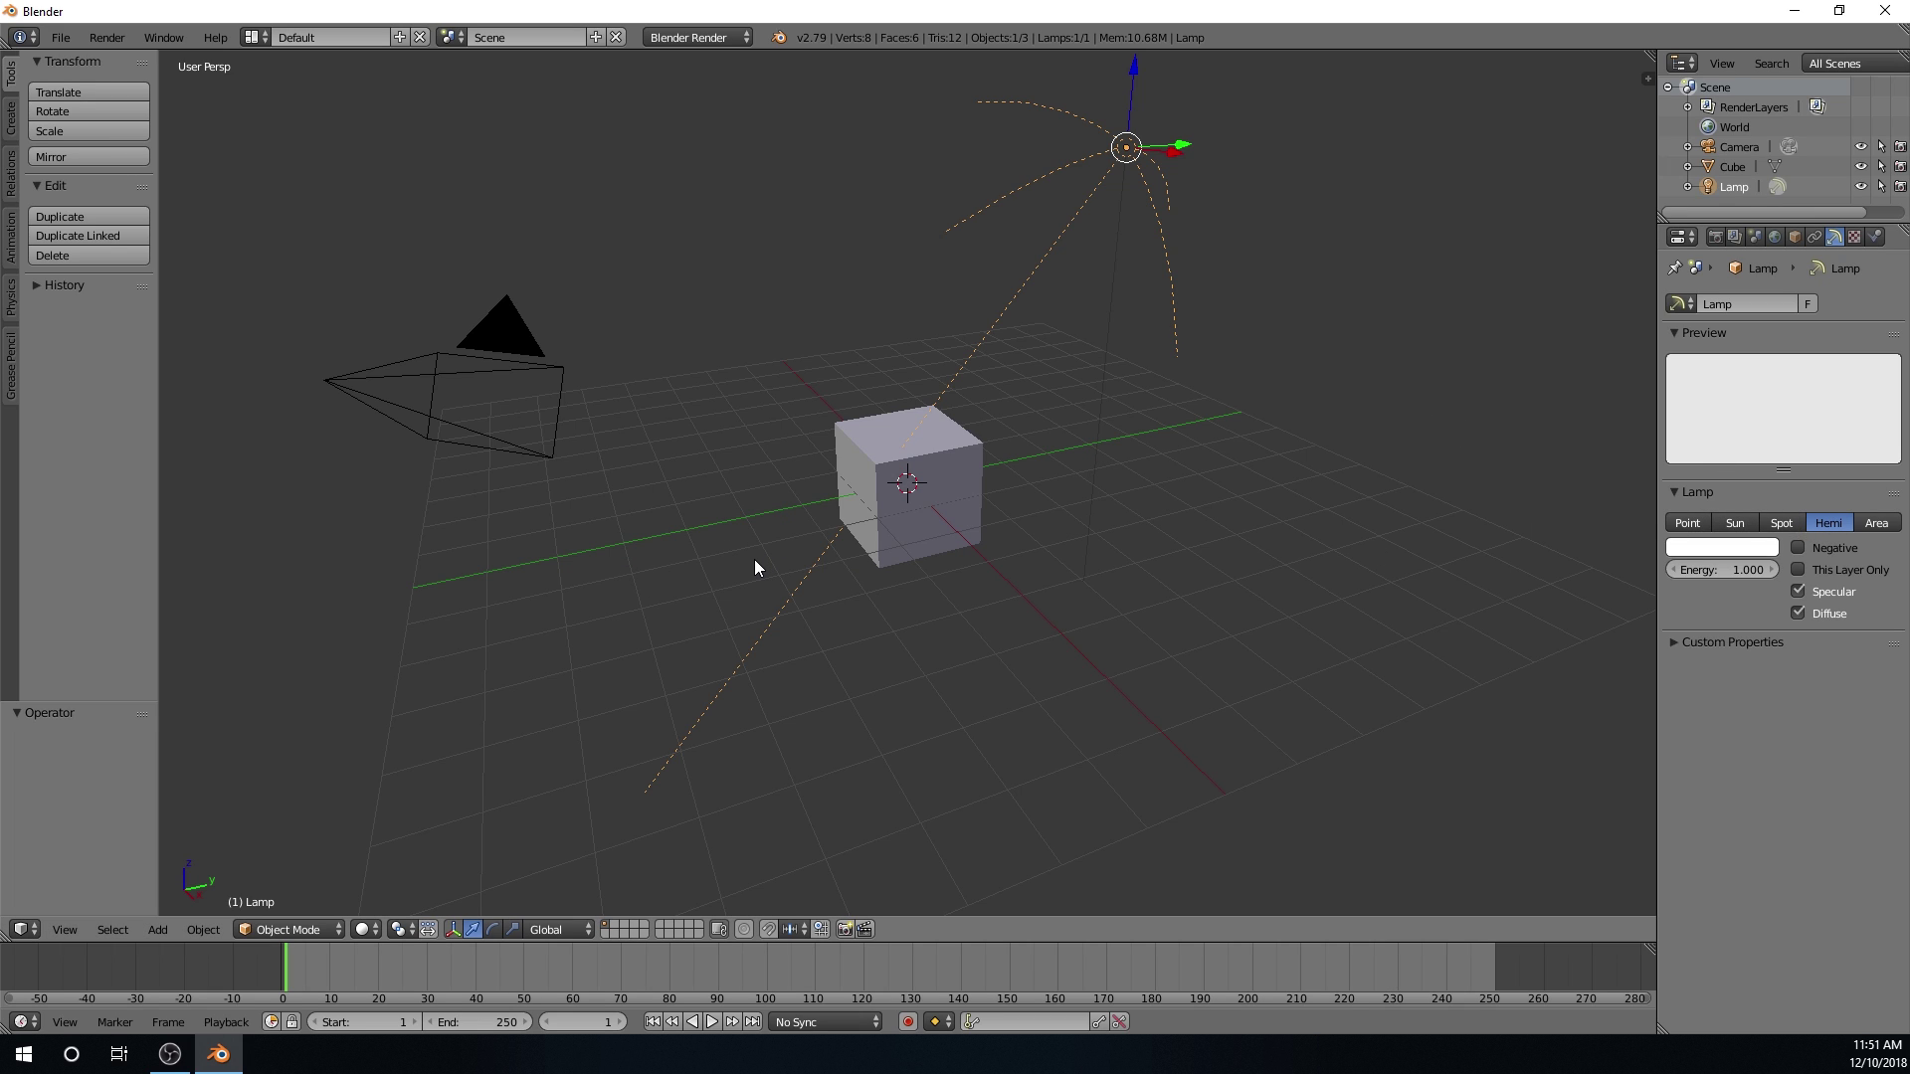
key(super+Down)
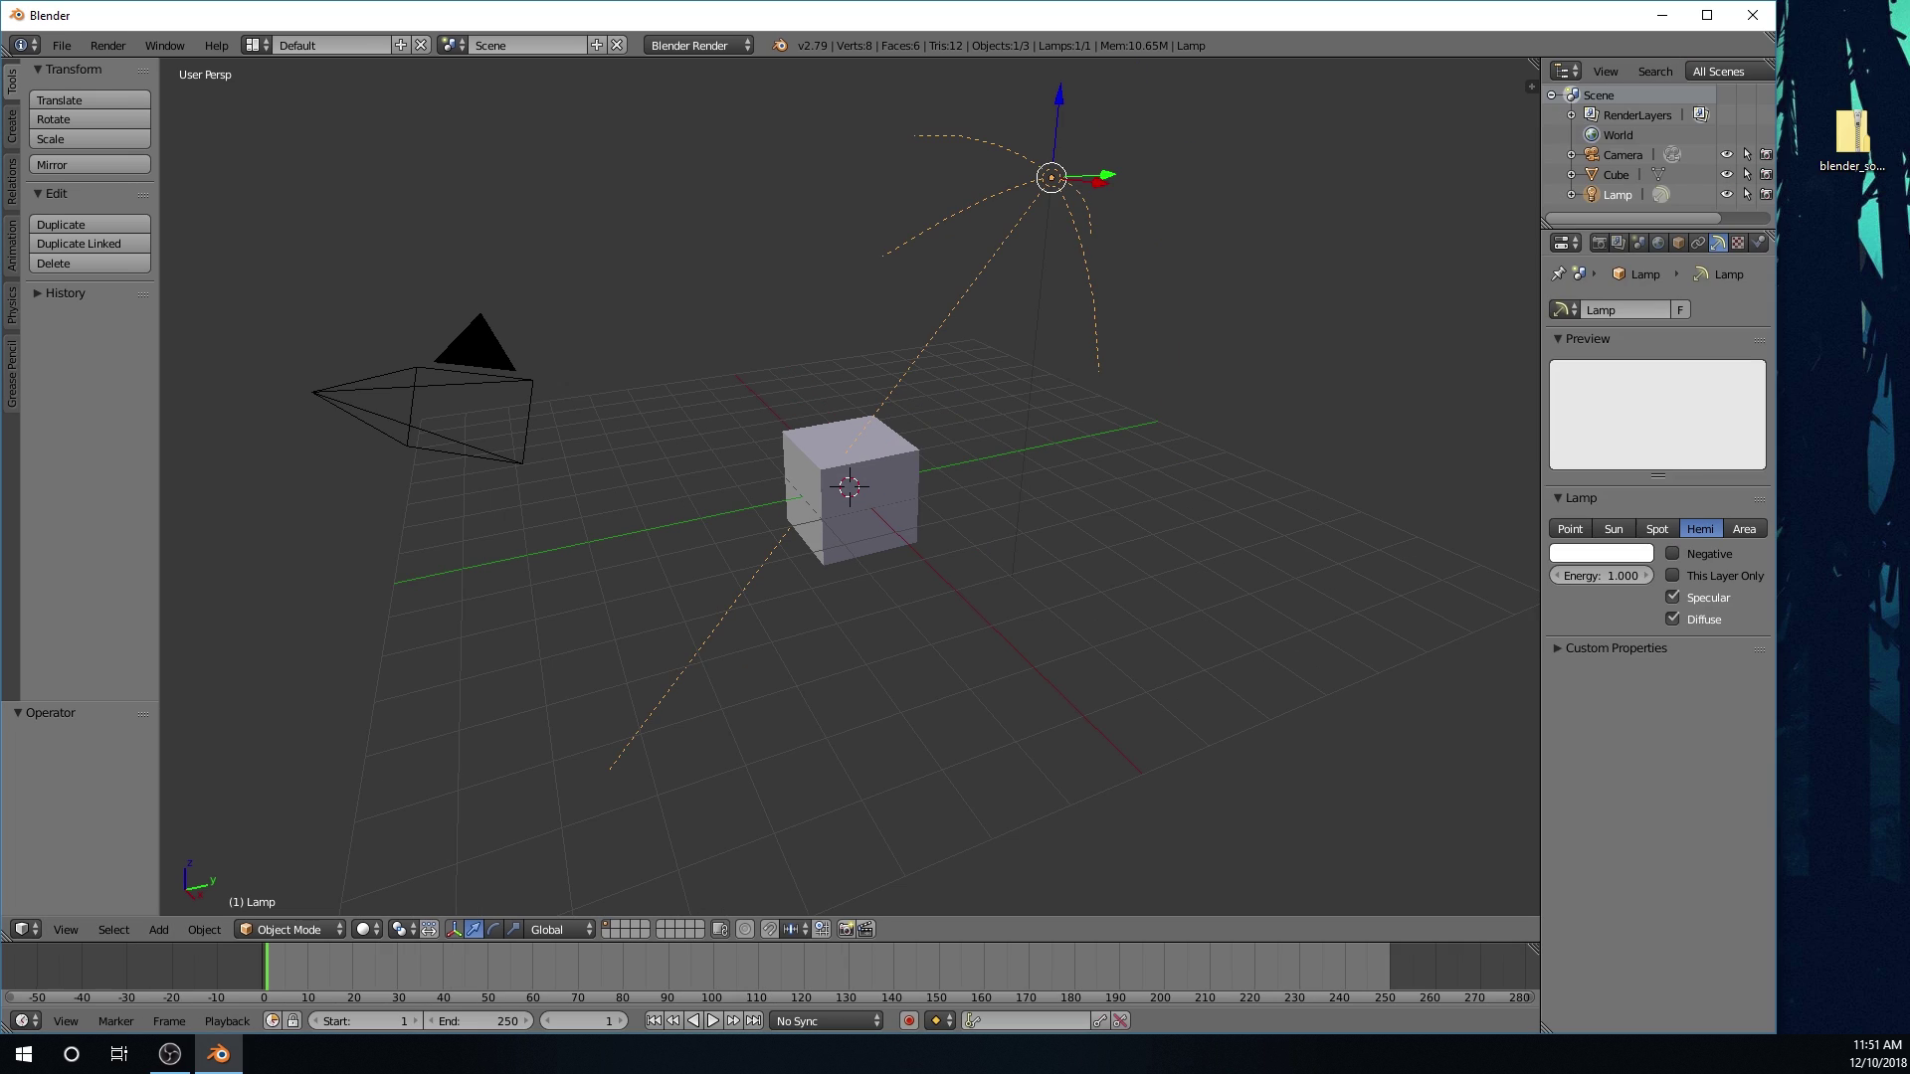
click(1863, 166)
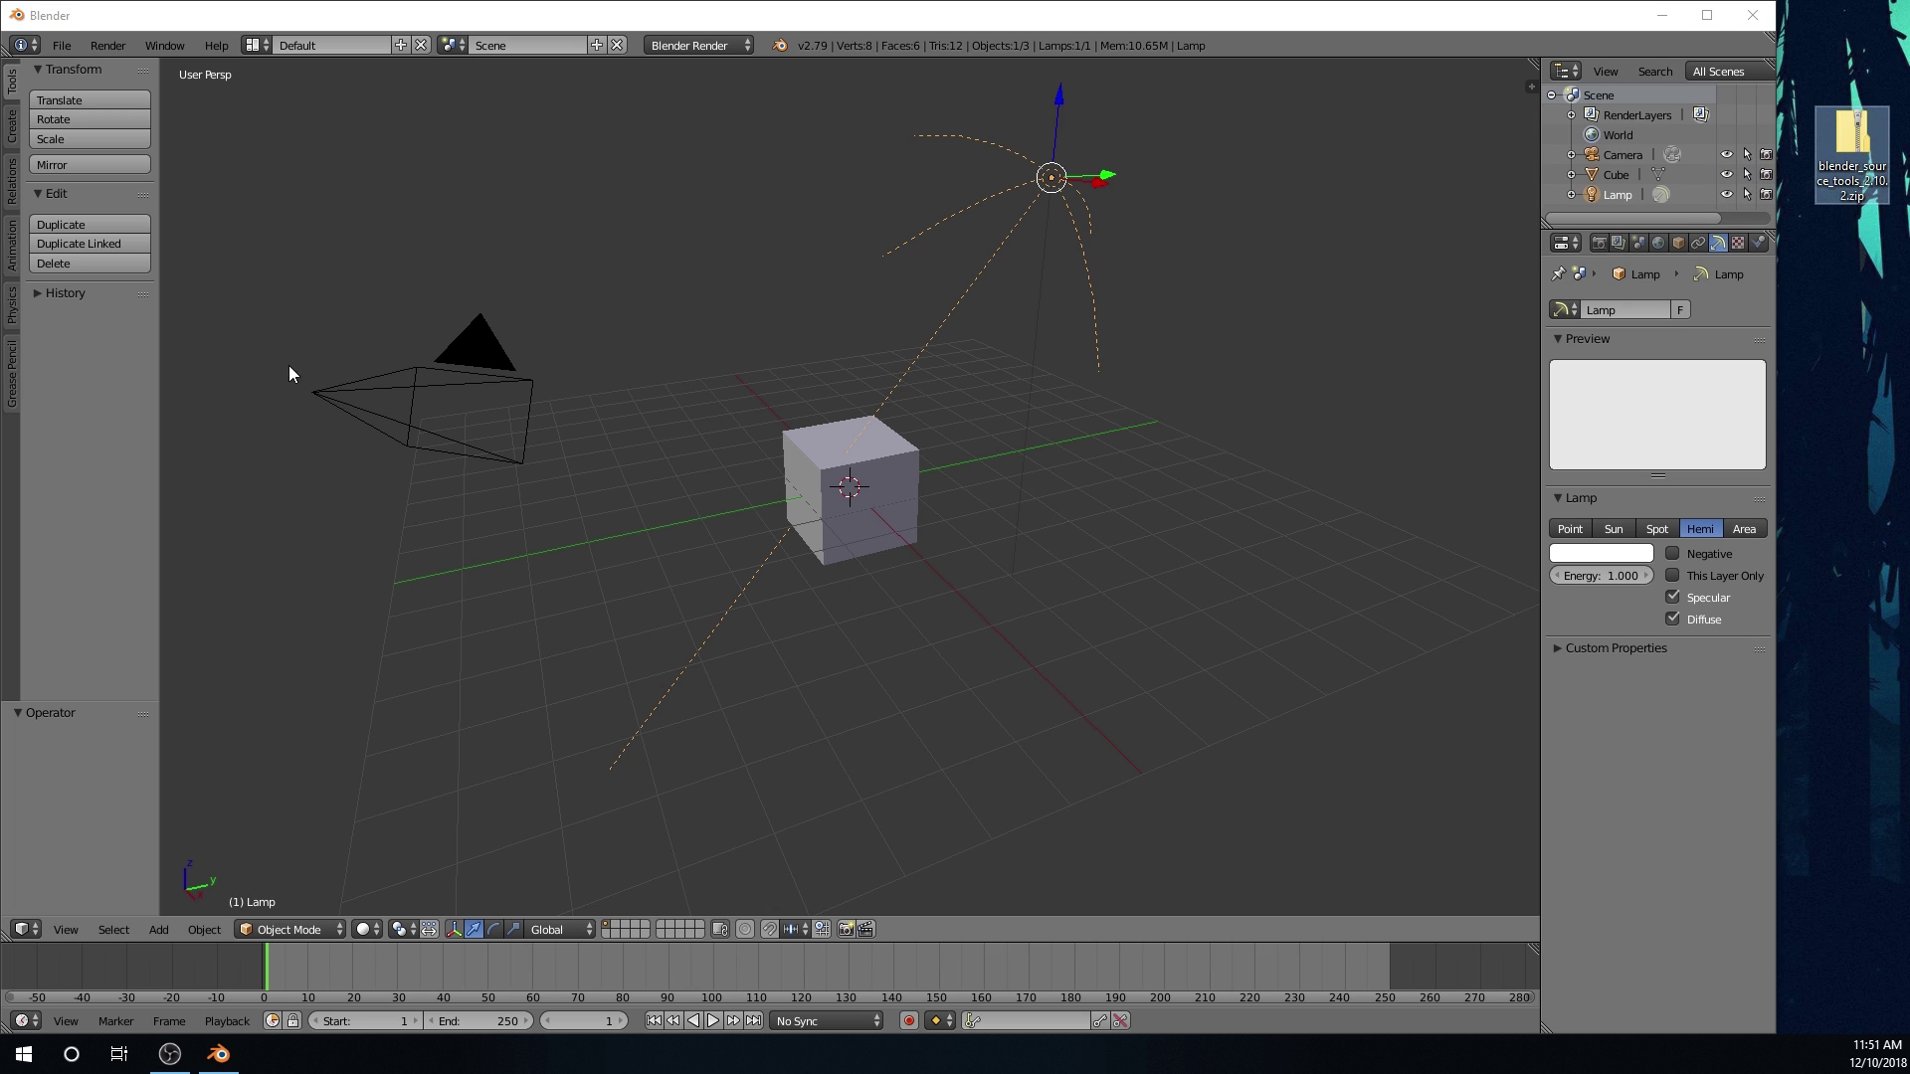
Open File > User Preferences on the Add-ons tab.
click(55, 44)
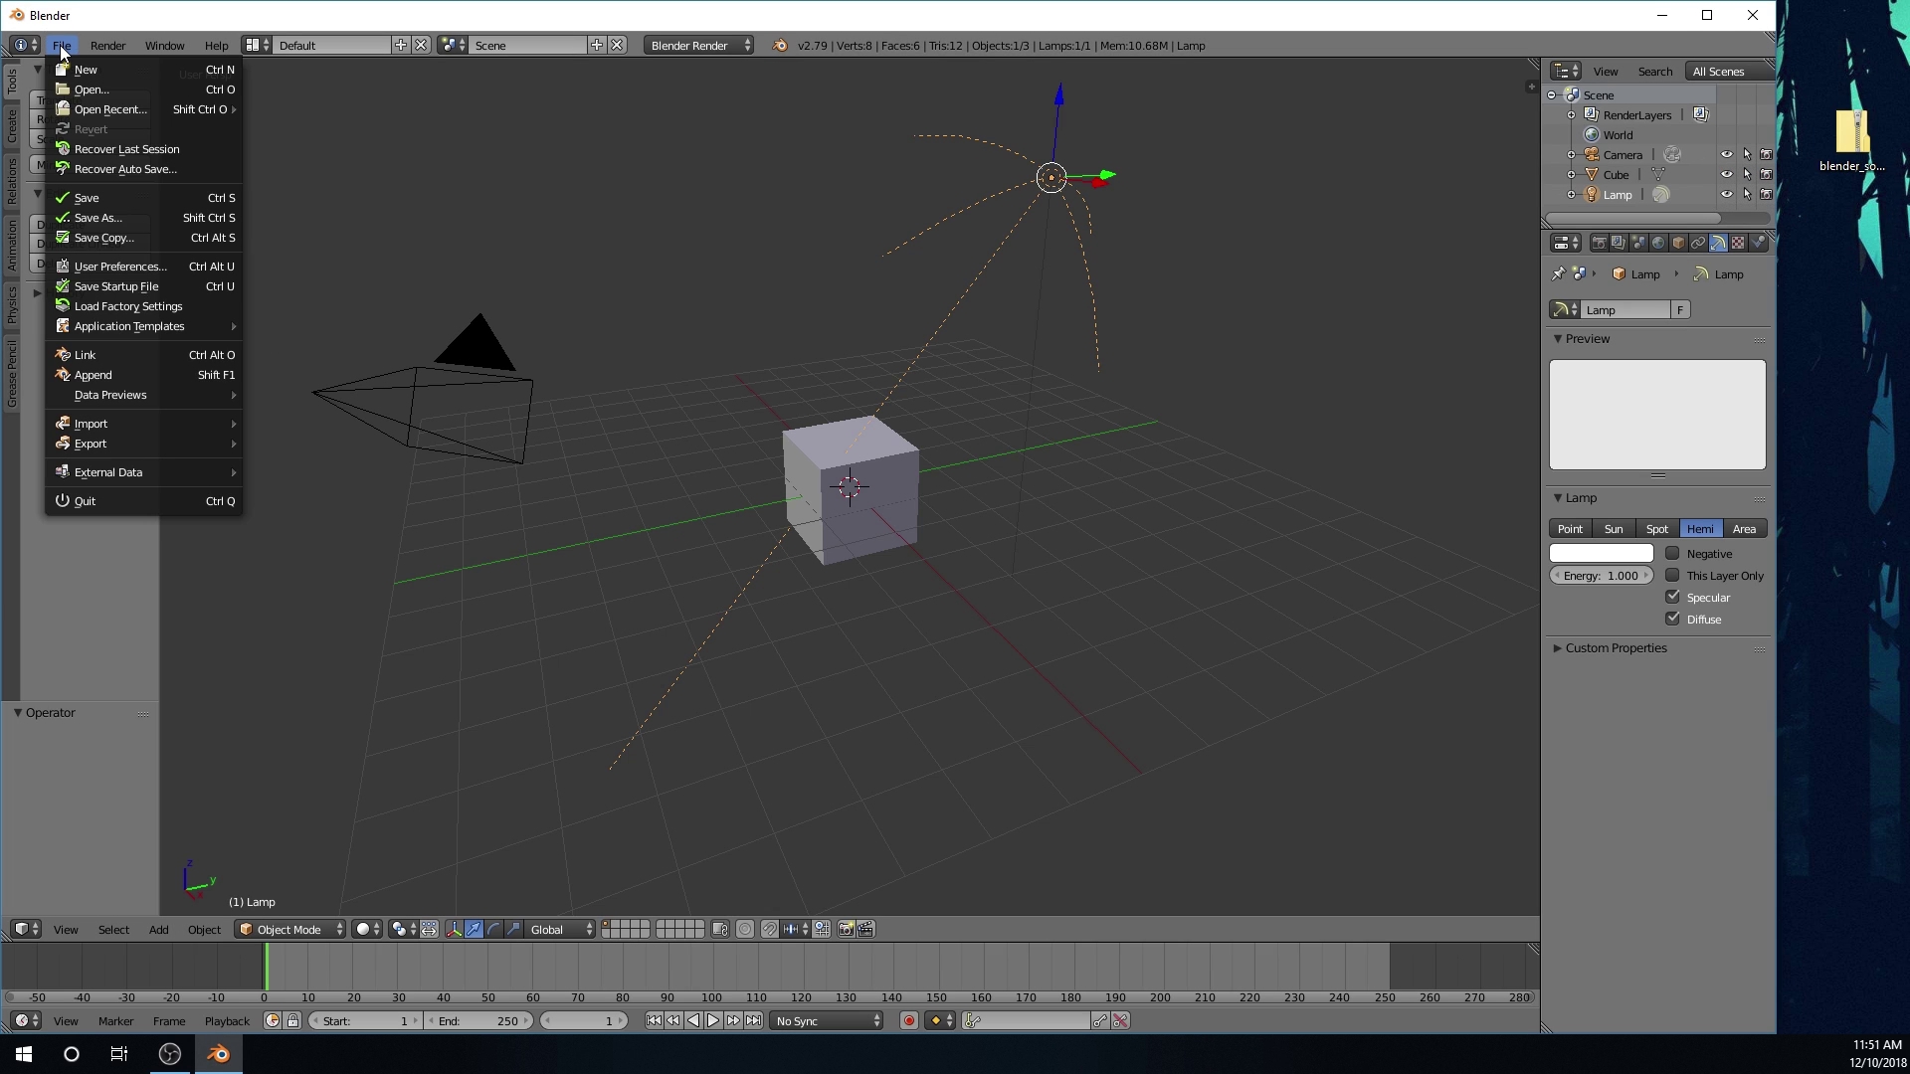
click(117, 267)
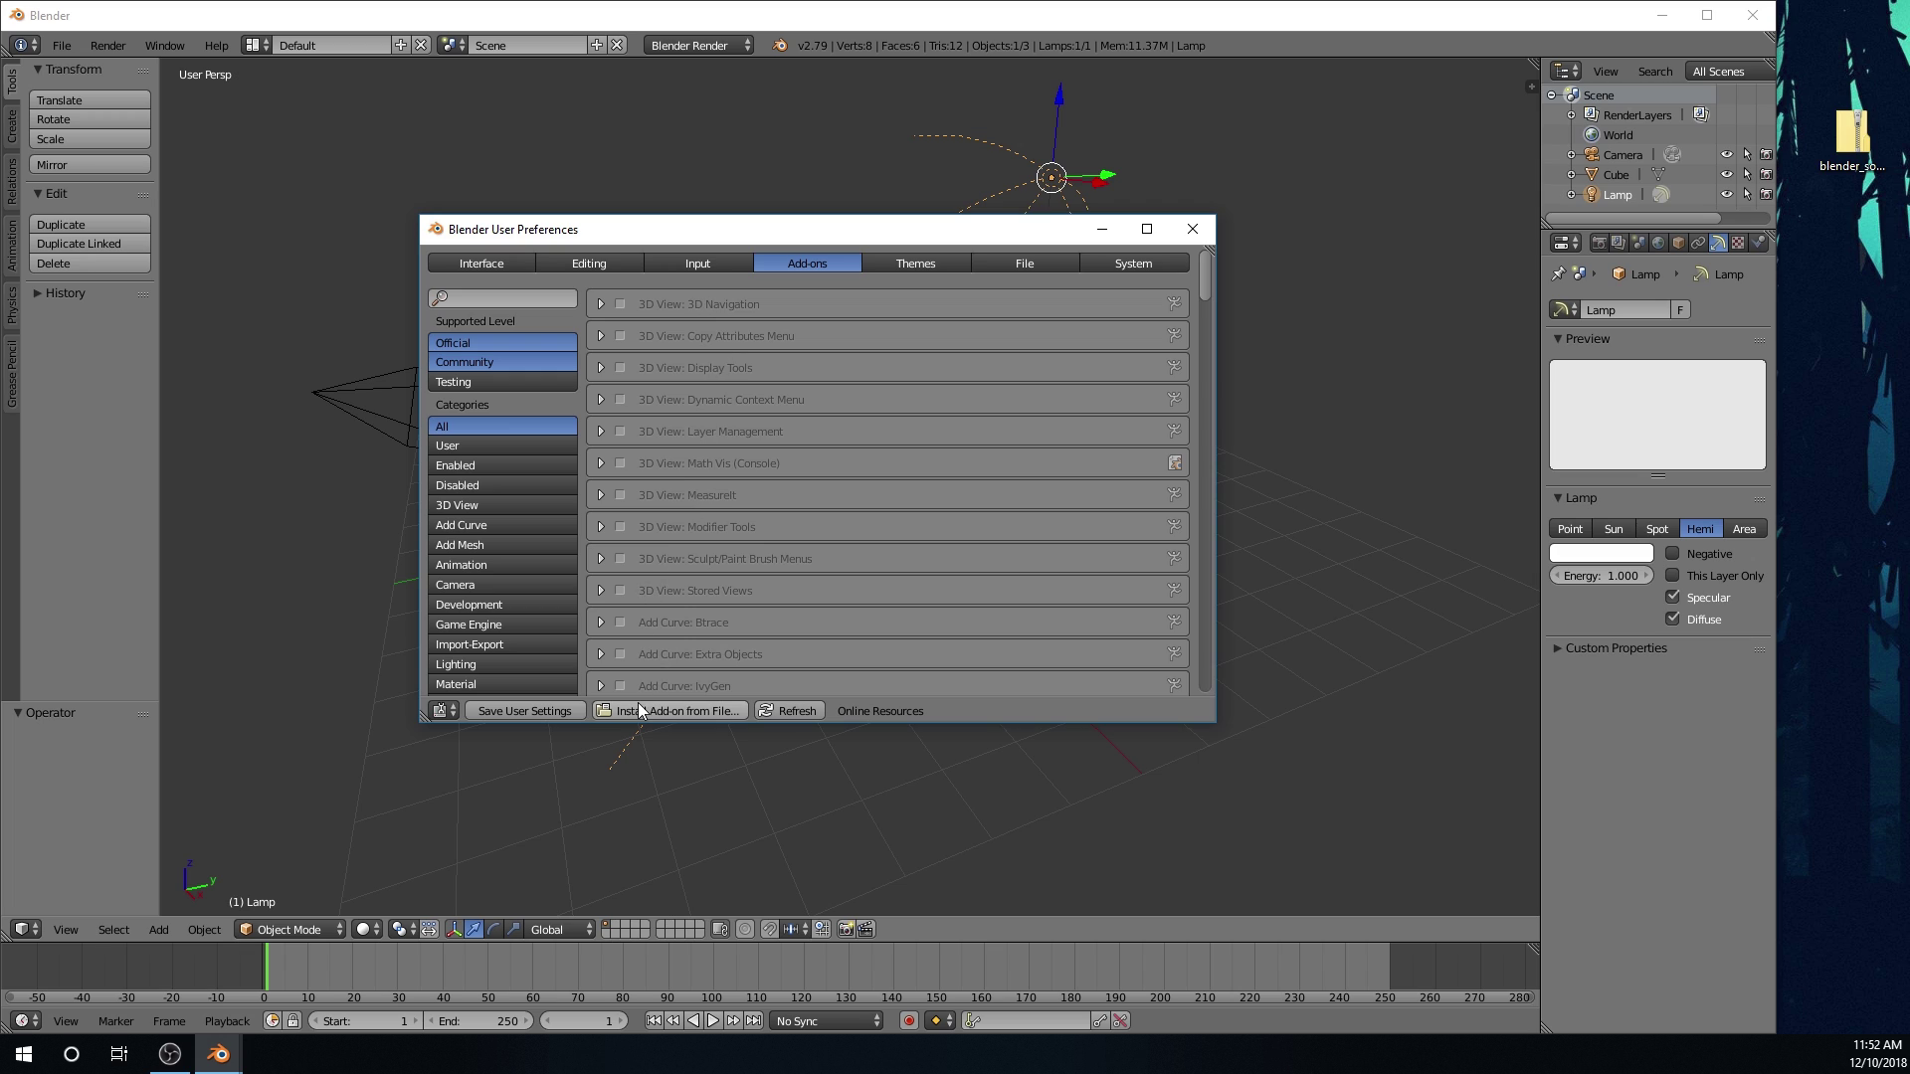
Install blender_source_tools_2.10.2.zip from the Desktop via Install Add-on from File.
click(695, 712)
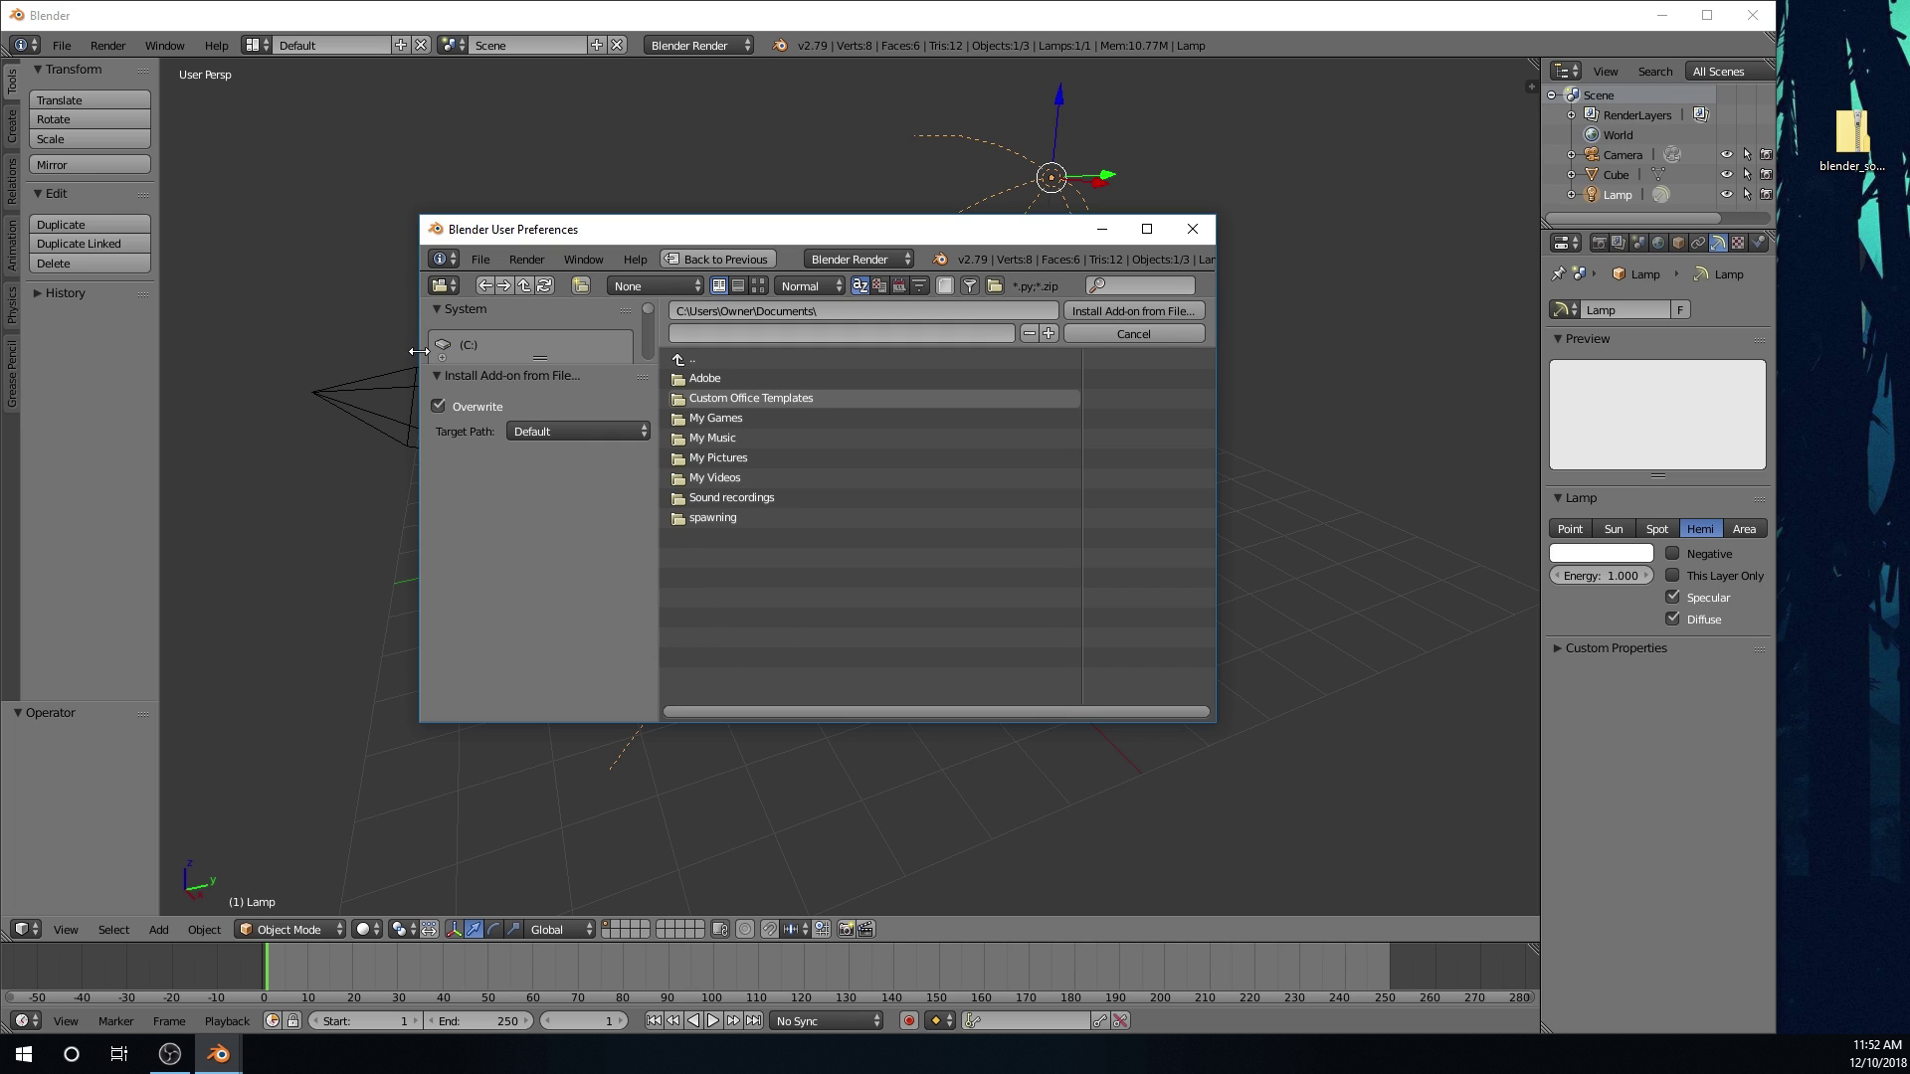
click(730, 361)
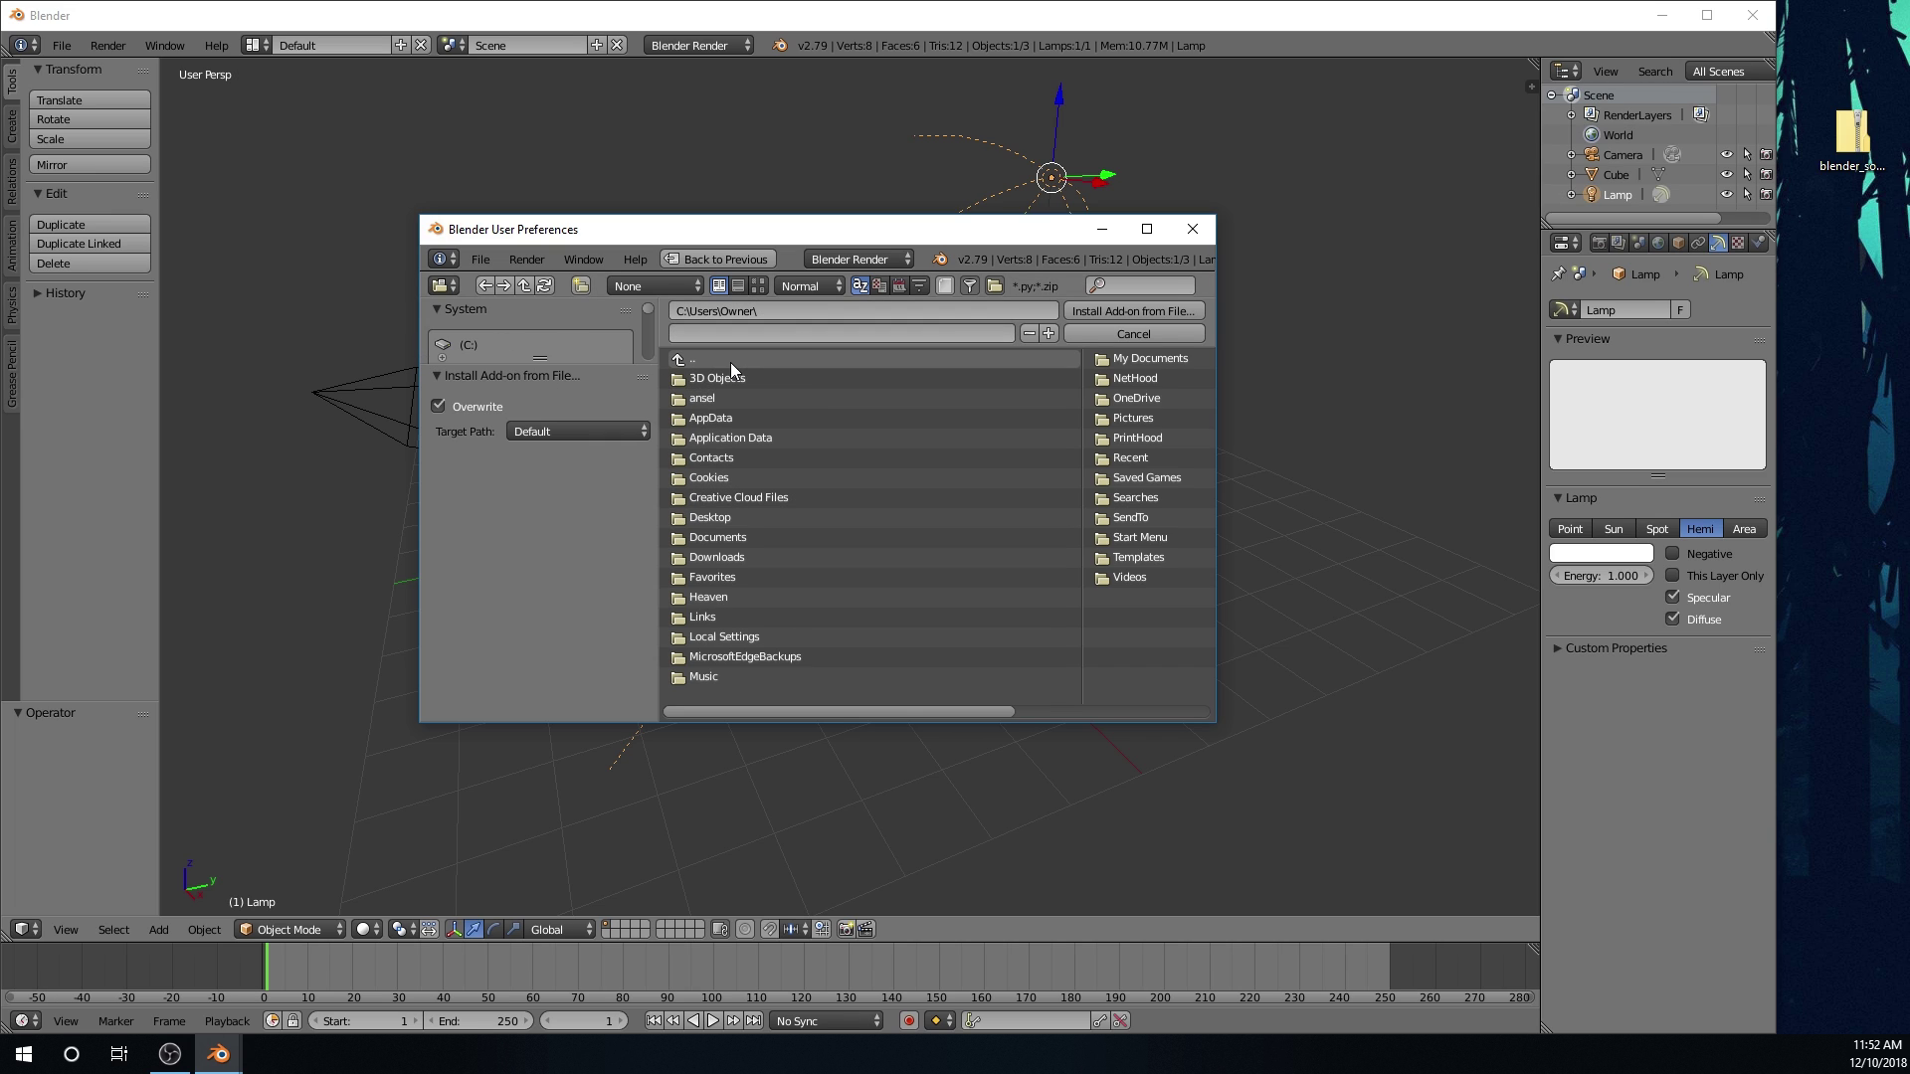
click(712, 517)
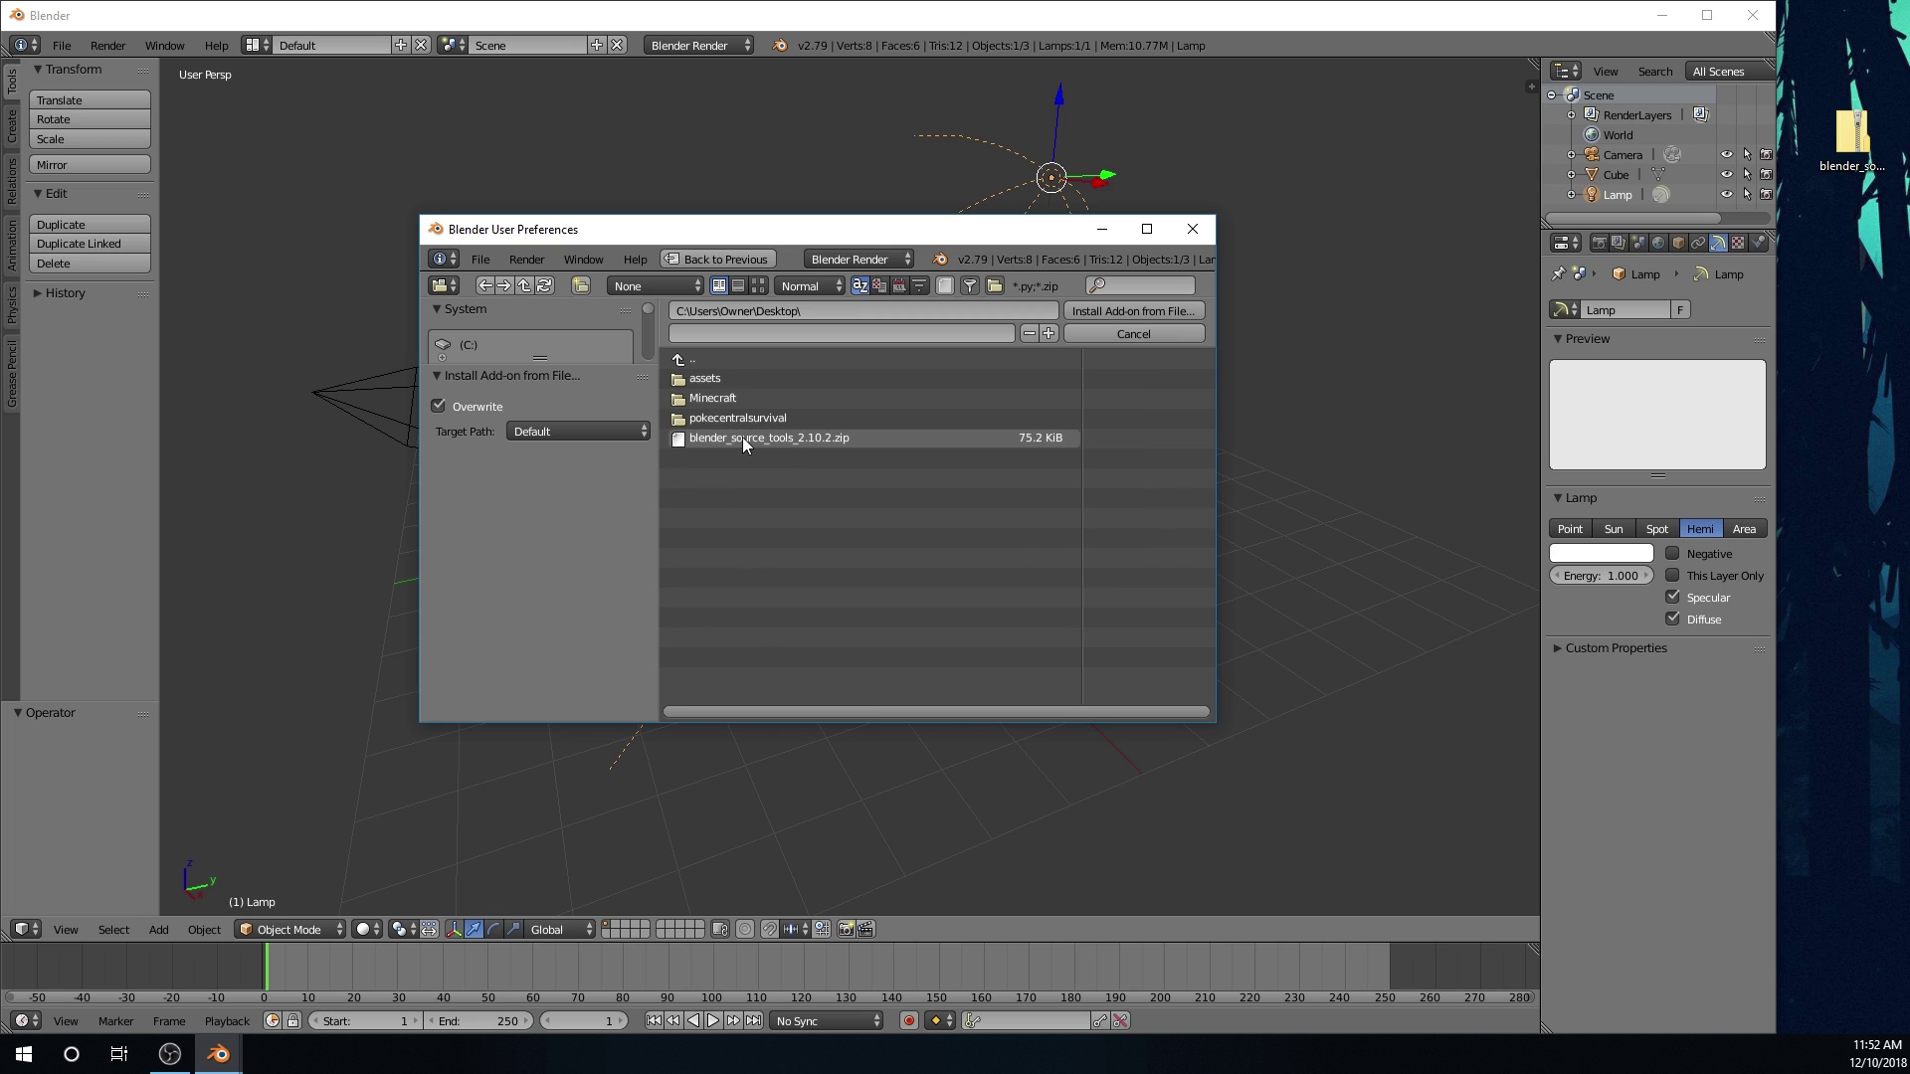
click(830, 442)
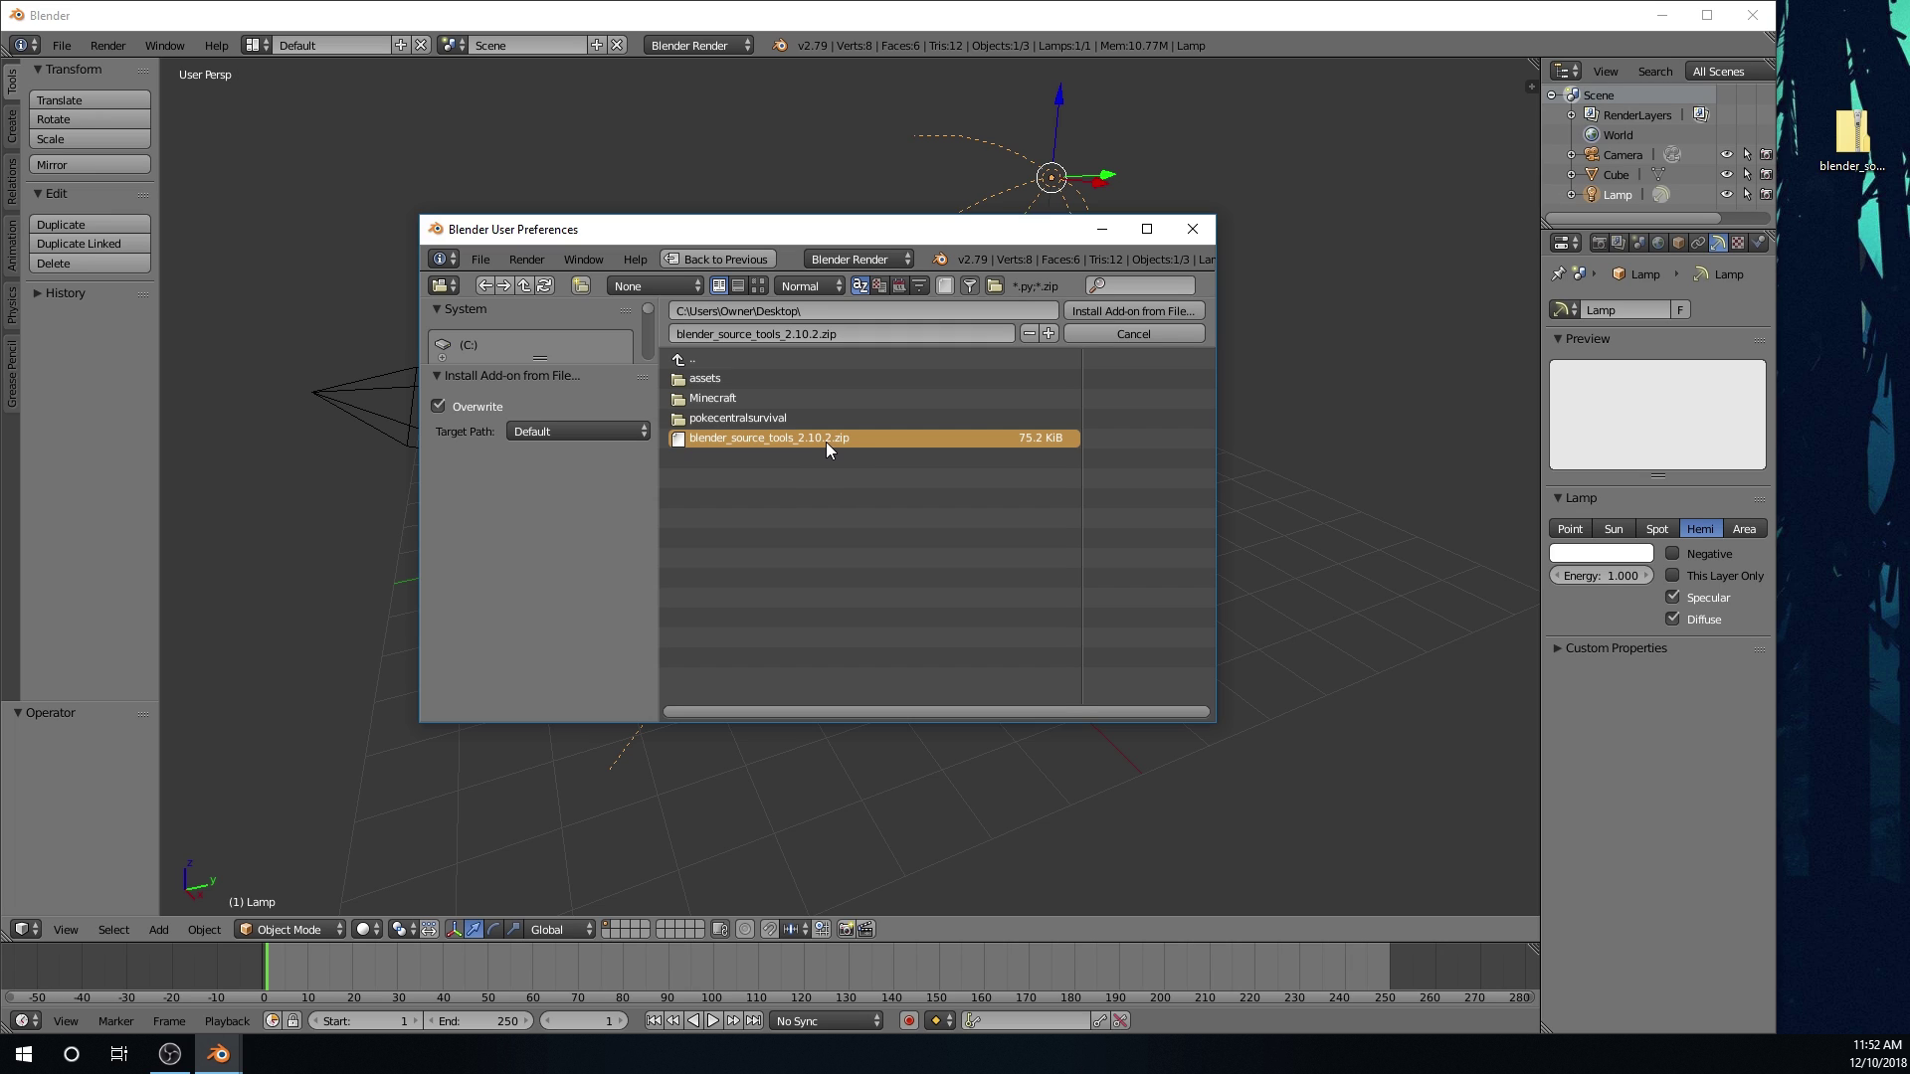
double_click(822, 441)
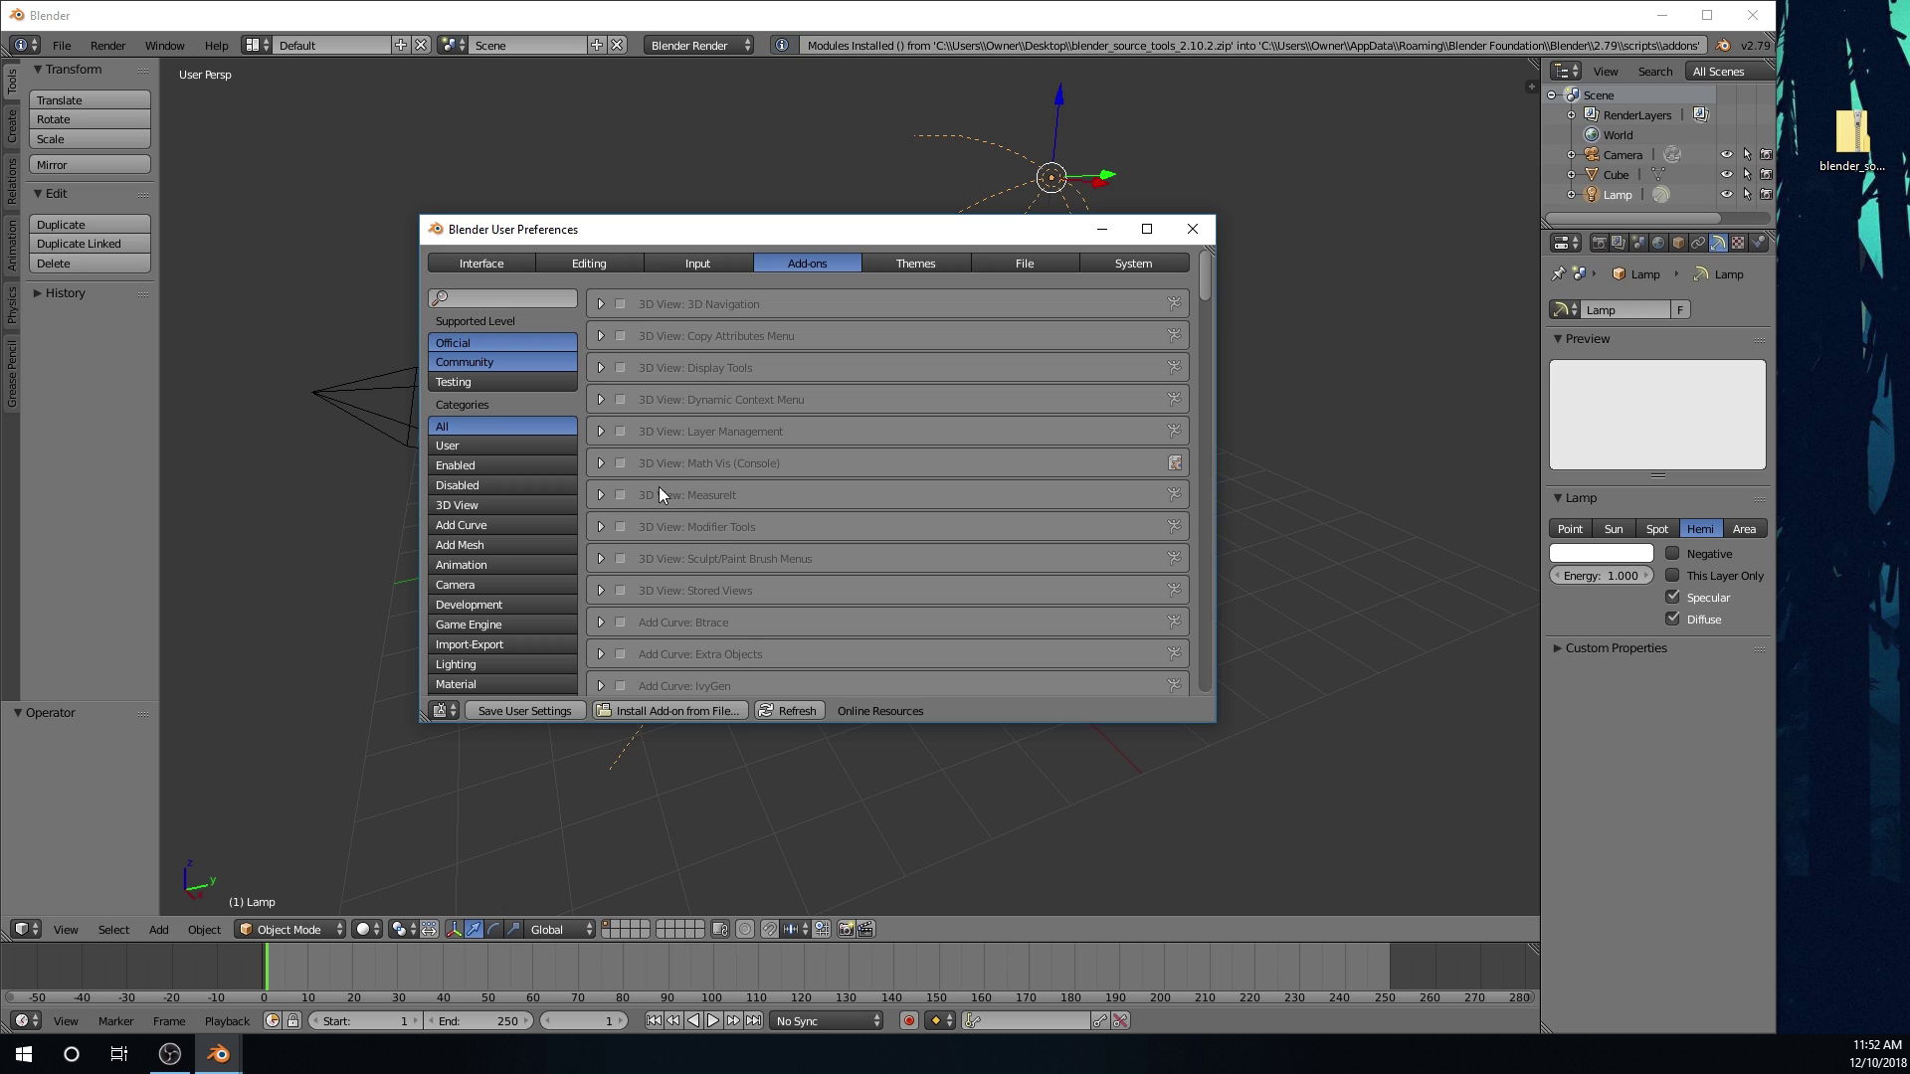
Scroll the Add-ons list to Import-Export: Blender Source Tools and confirm it is enabled.
scroll(654, 487, down, 10)
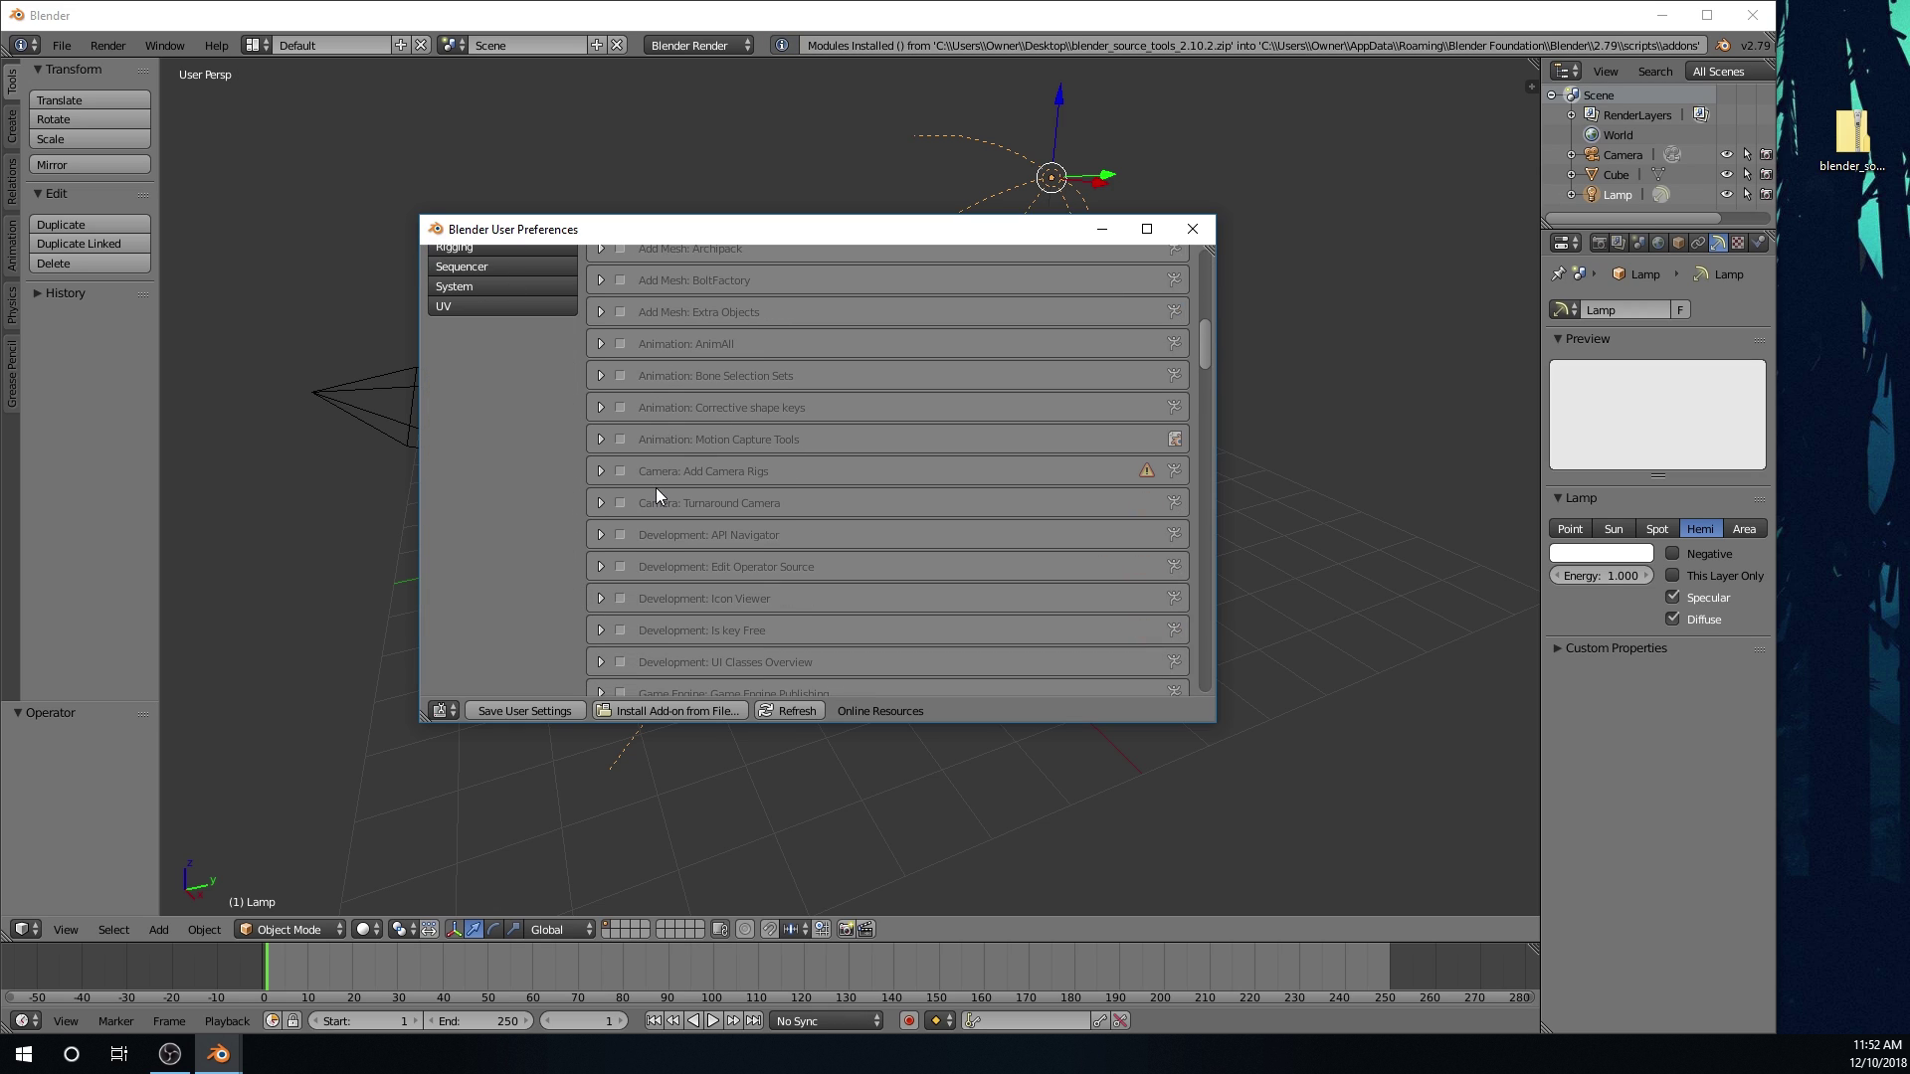
scroll(655, 488, down, 10)
scroll(640, 538, down, 1)
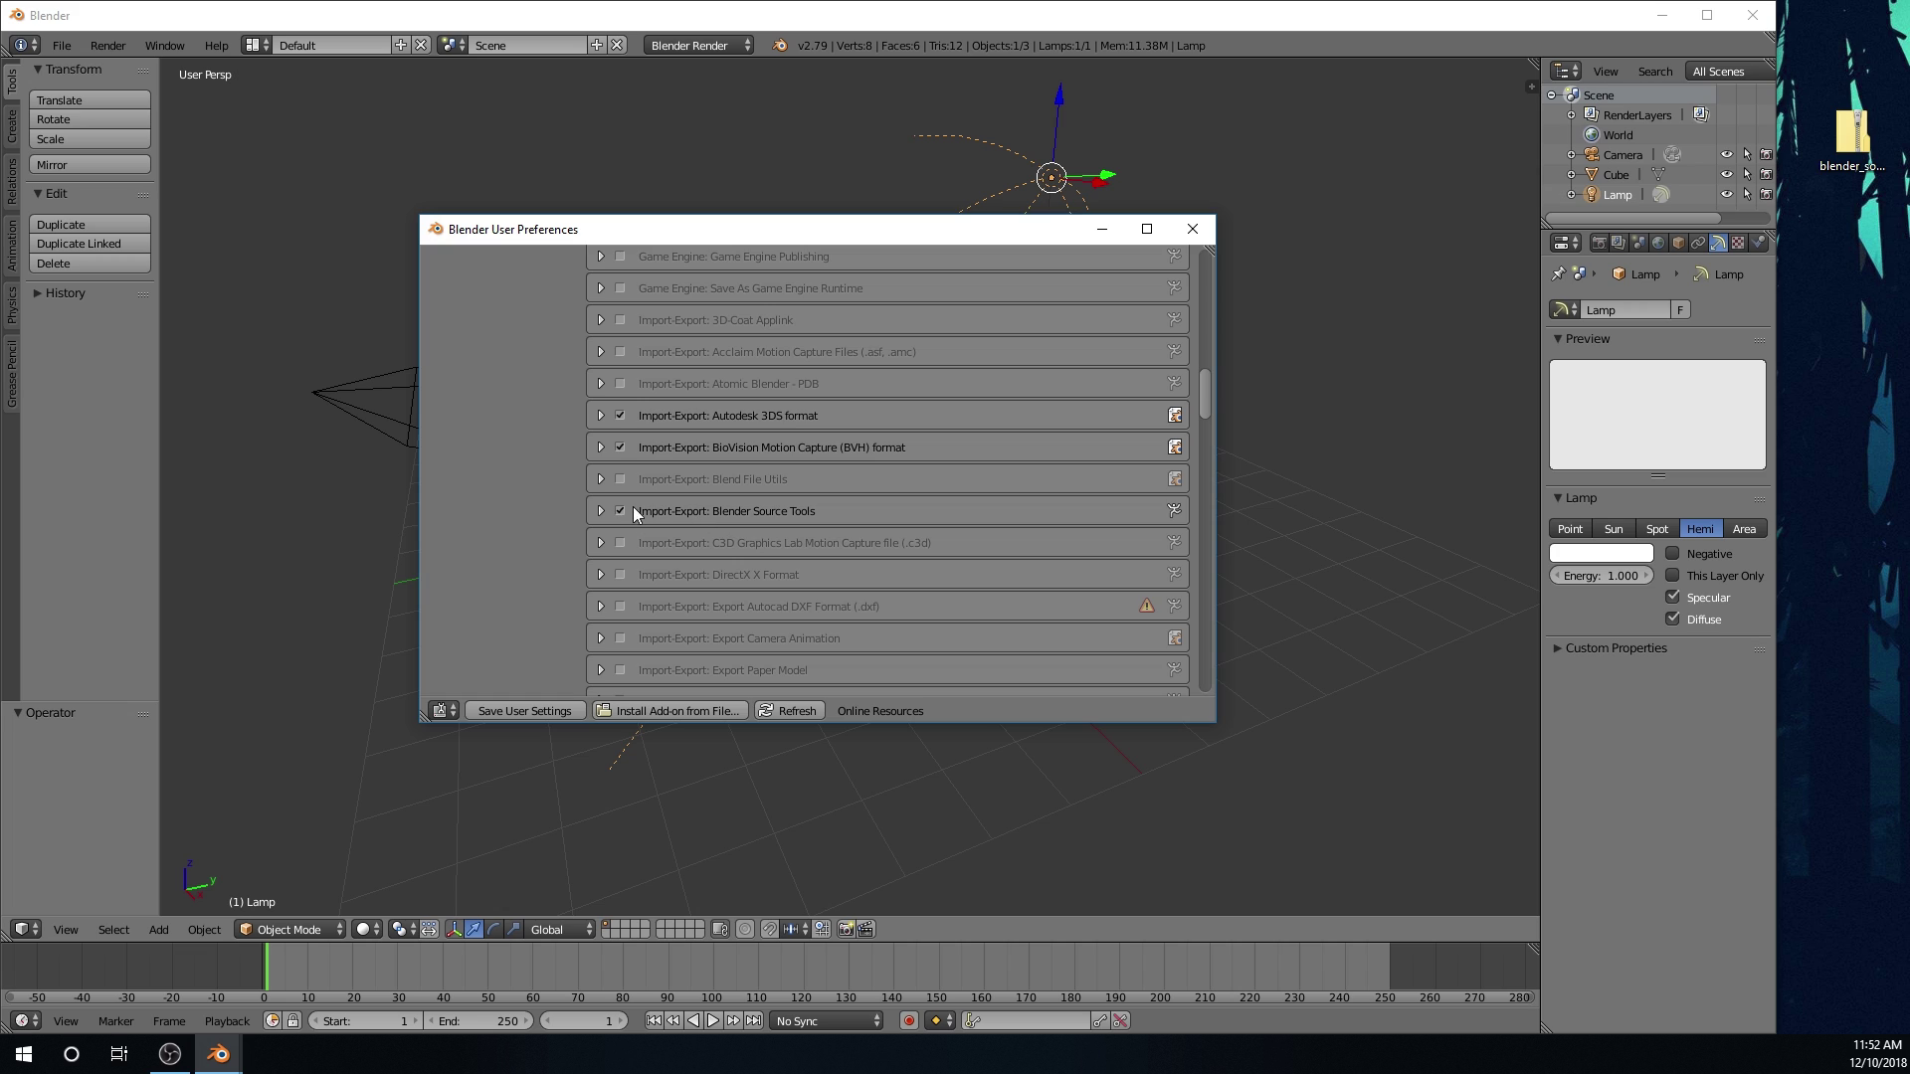
scroll(718, 515, up, 20)
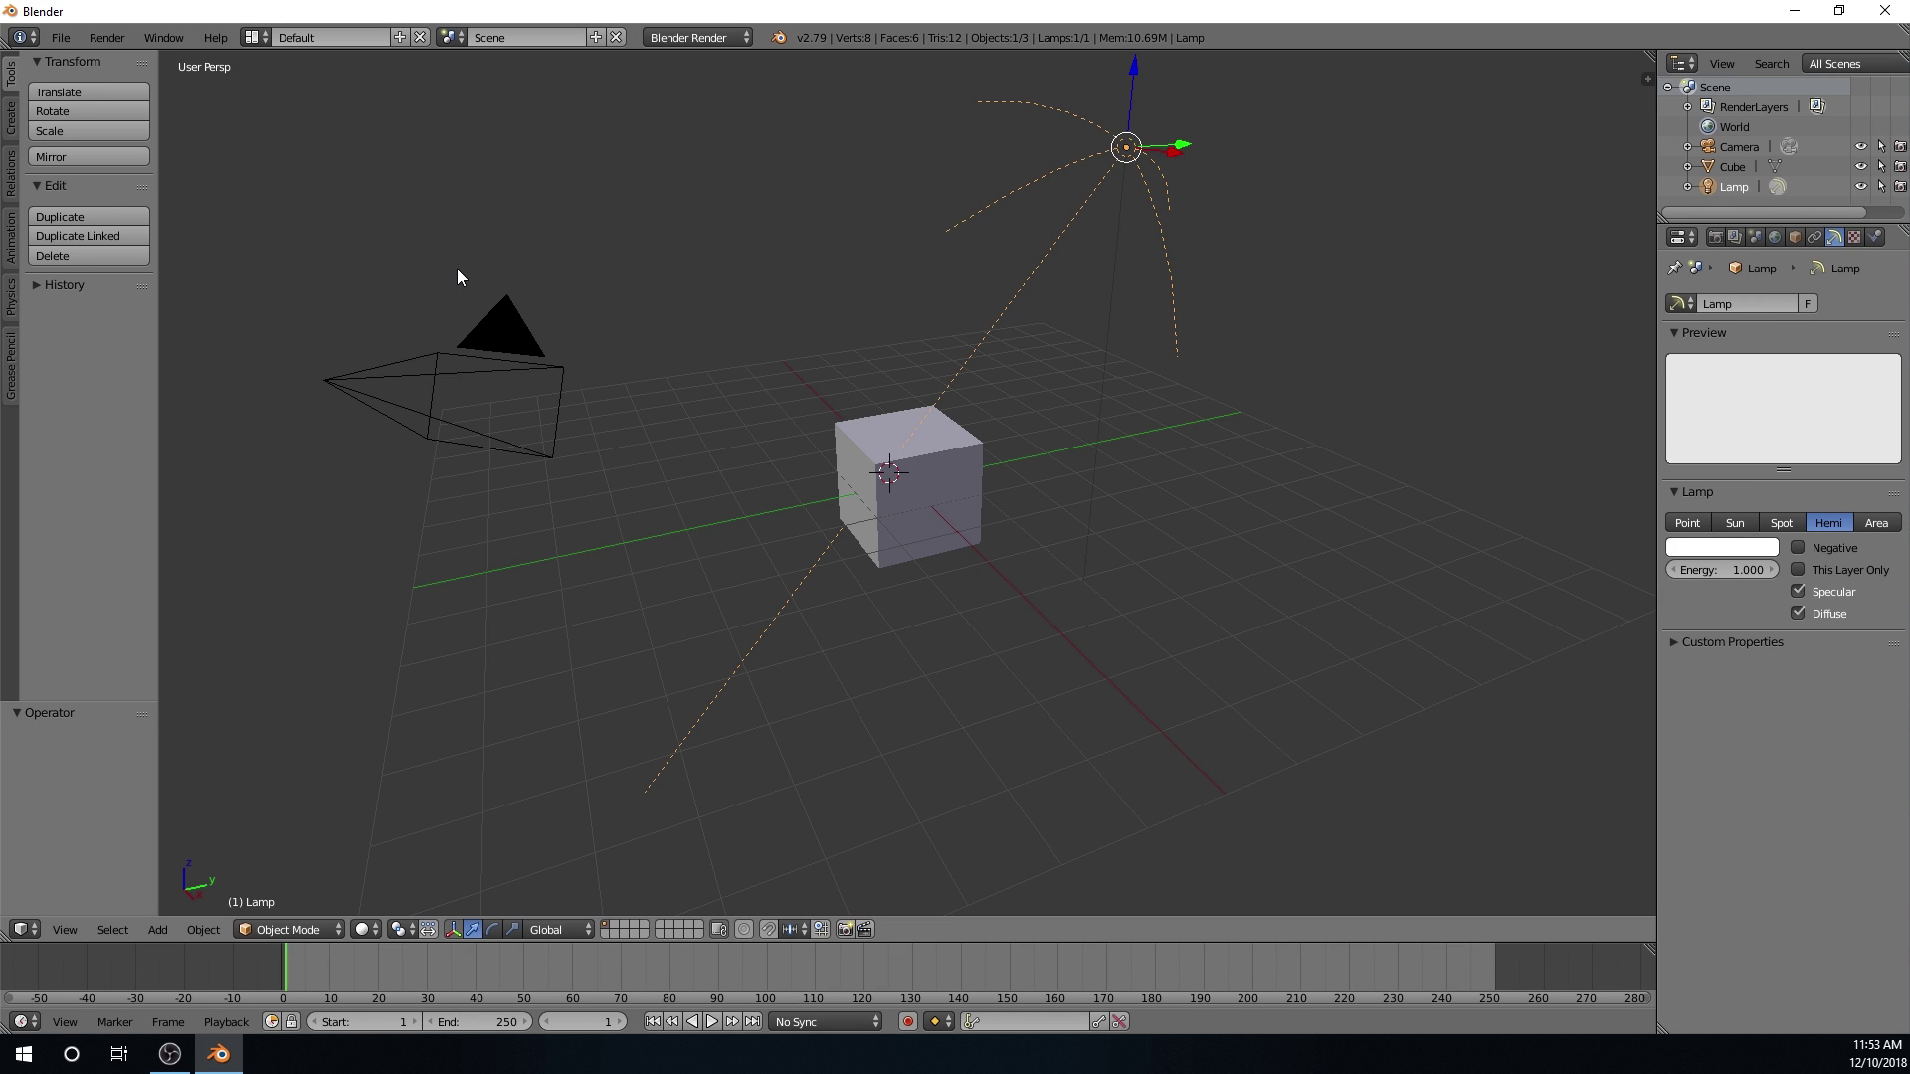
Launch the File > Import > Source Engine (.smd, .vta, .dmx, .qc) importer.
click(60, 40)
mouse_move(128, 416)
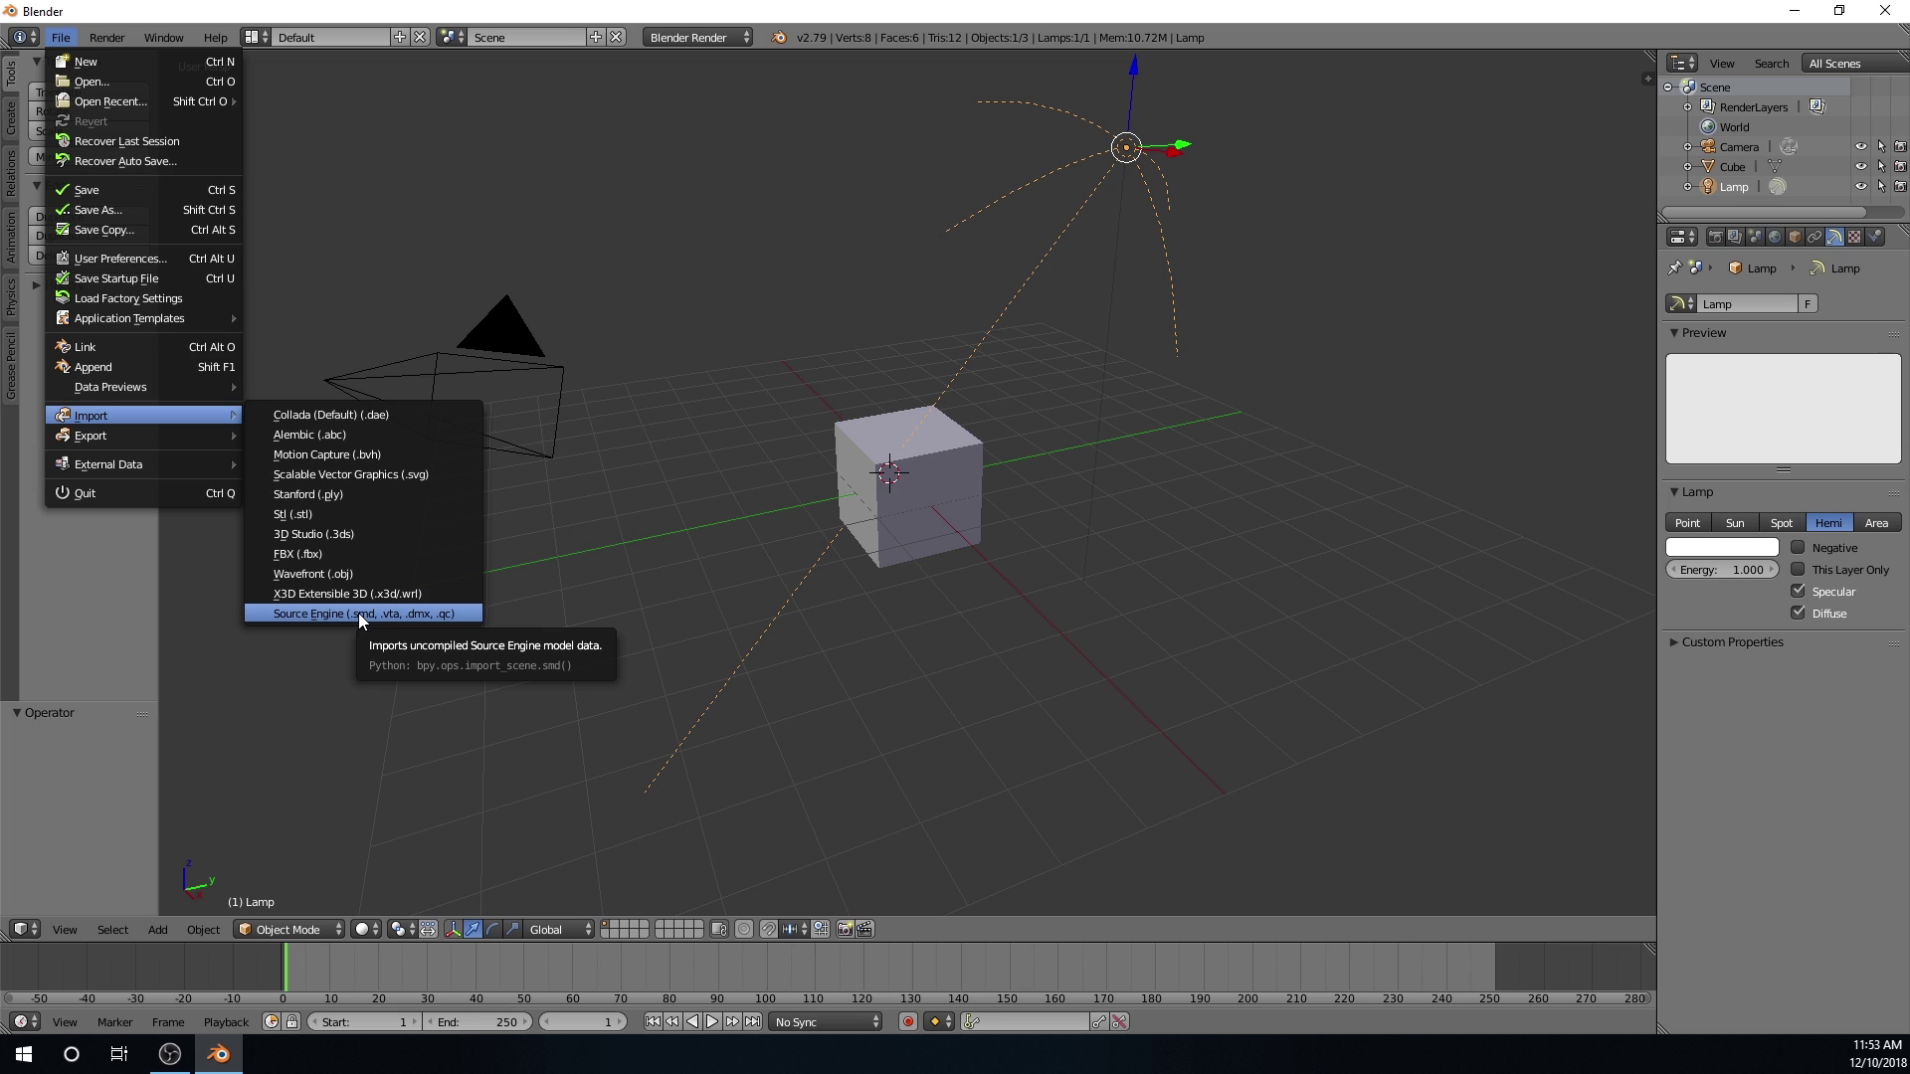
click(50, 40)
click(60, 37)
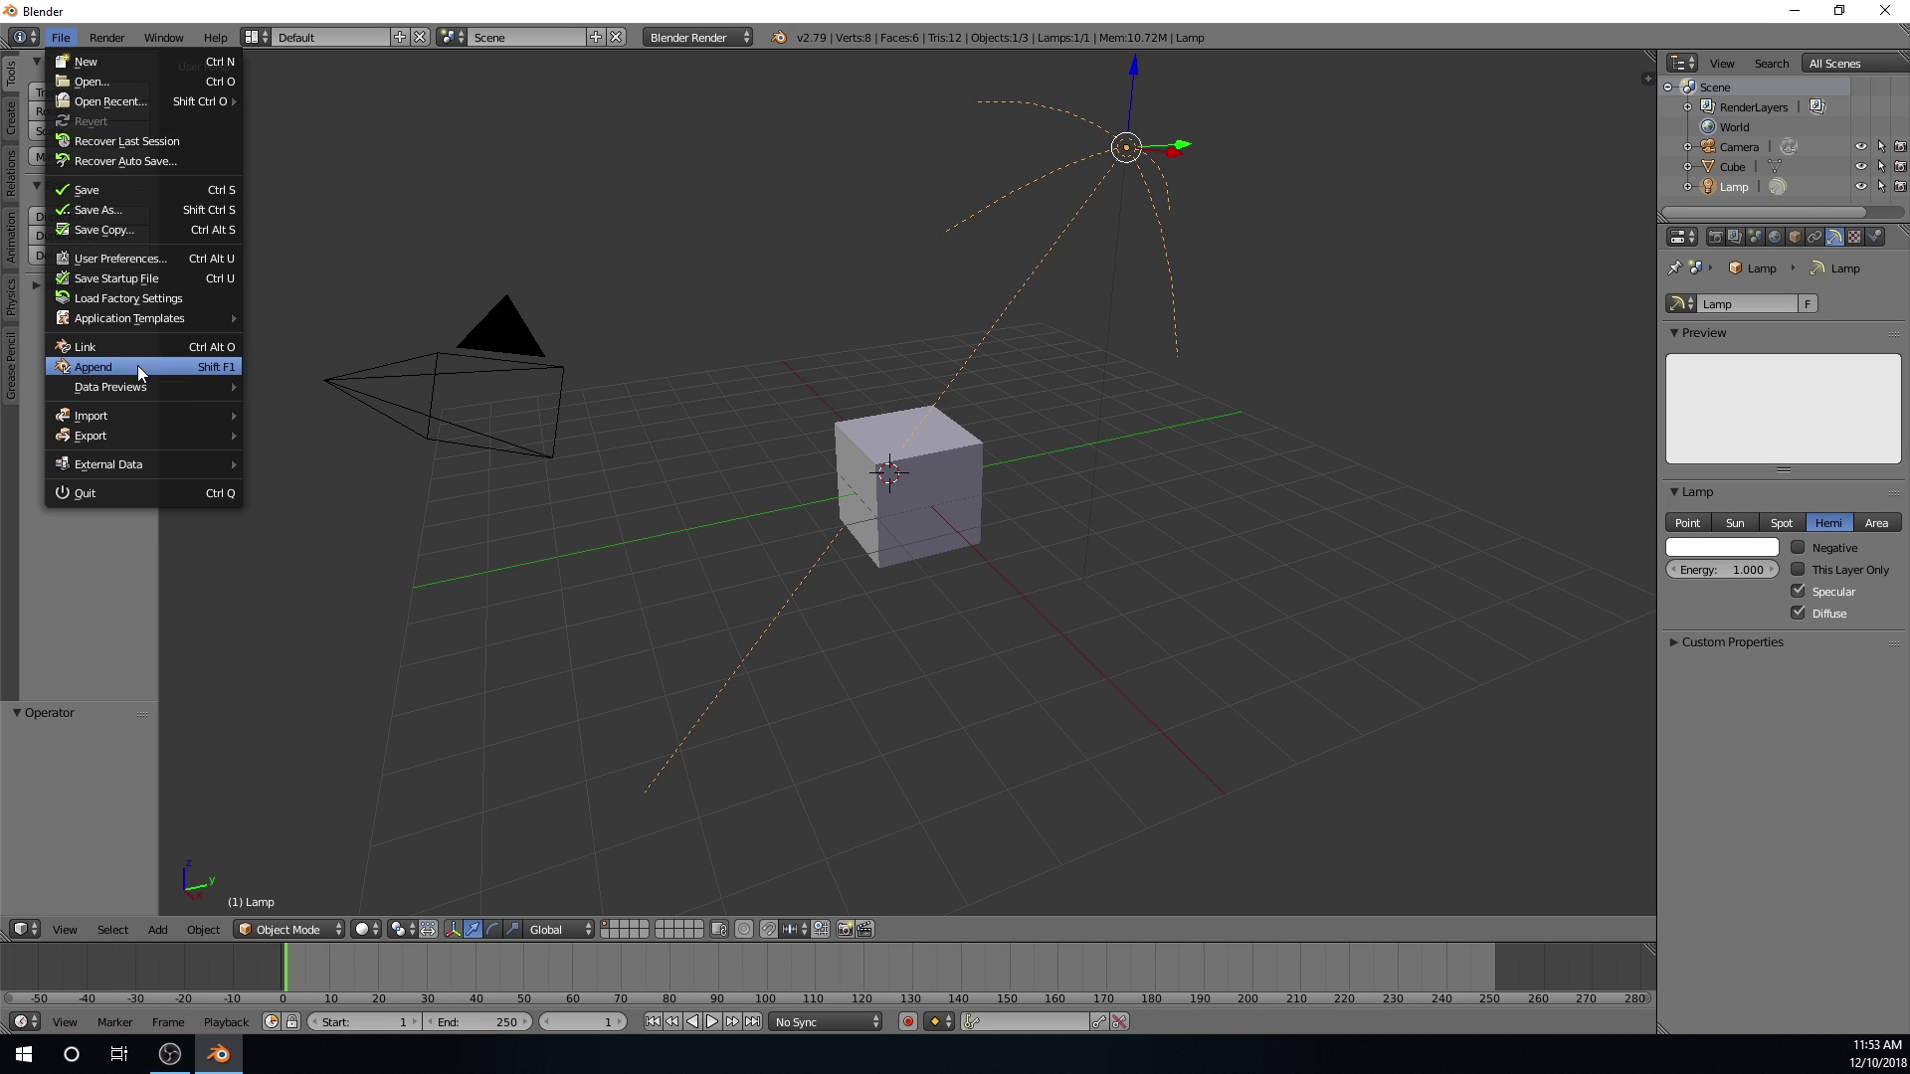
mouse_move(145, 418)
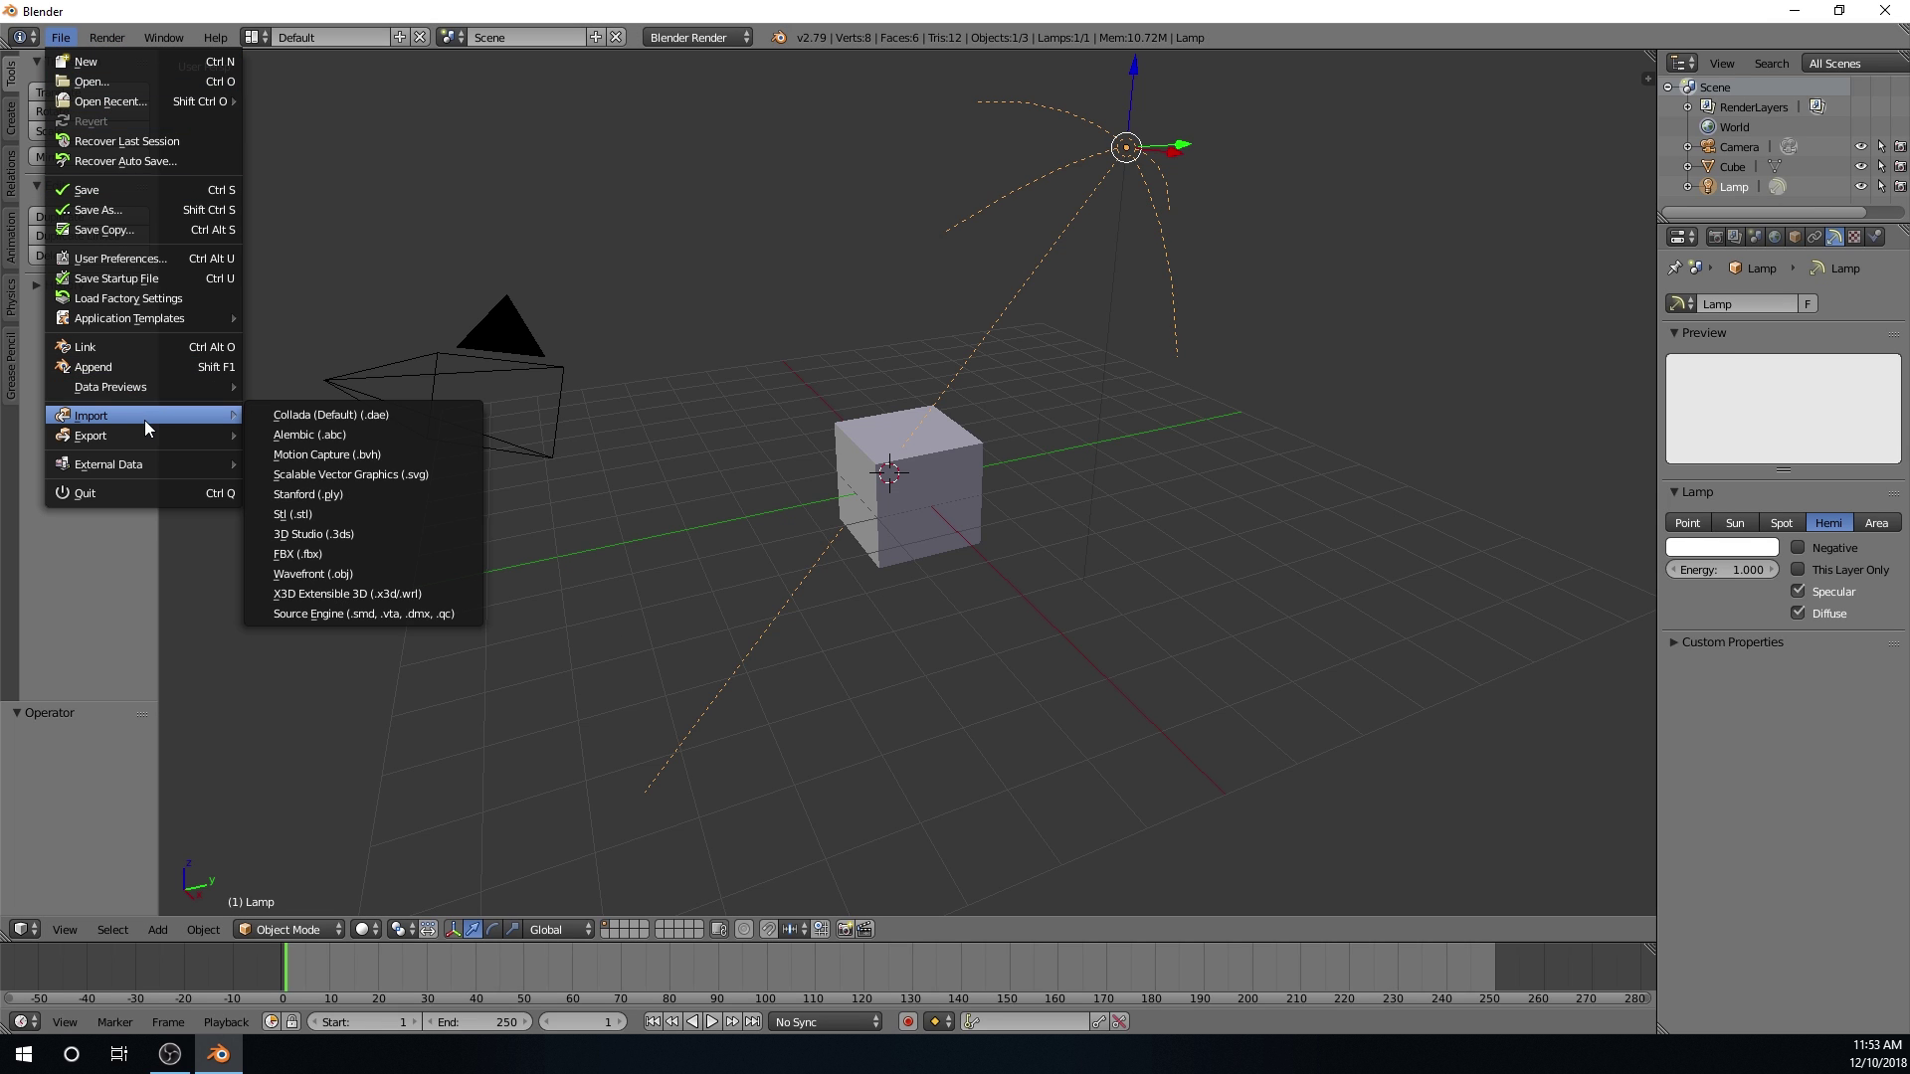
click(324, 614)
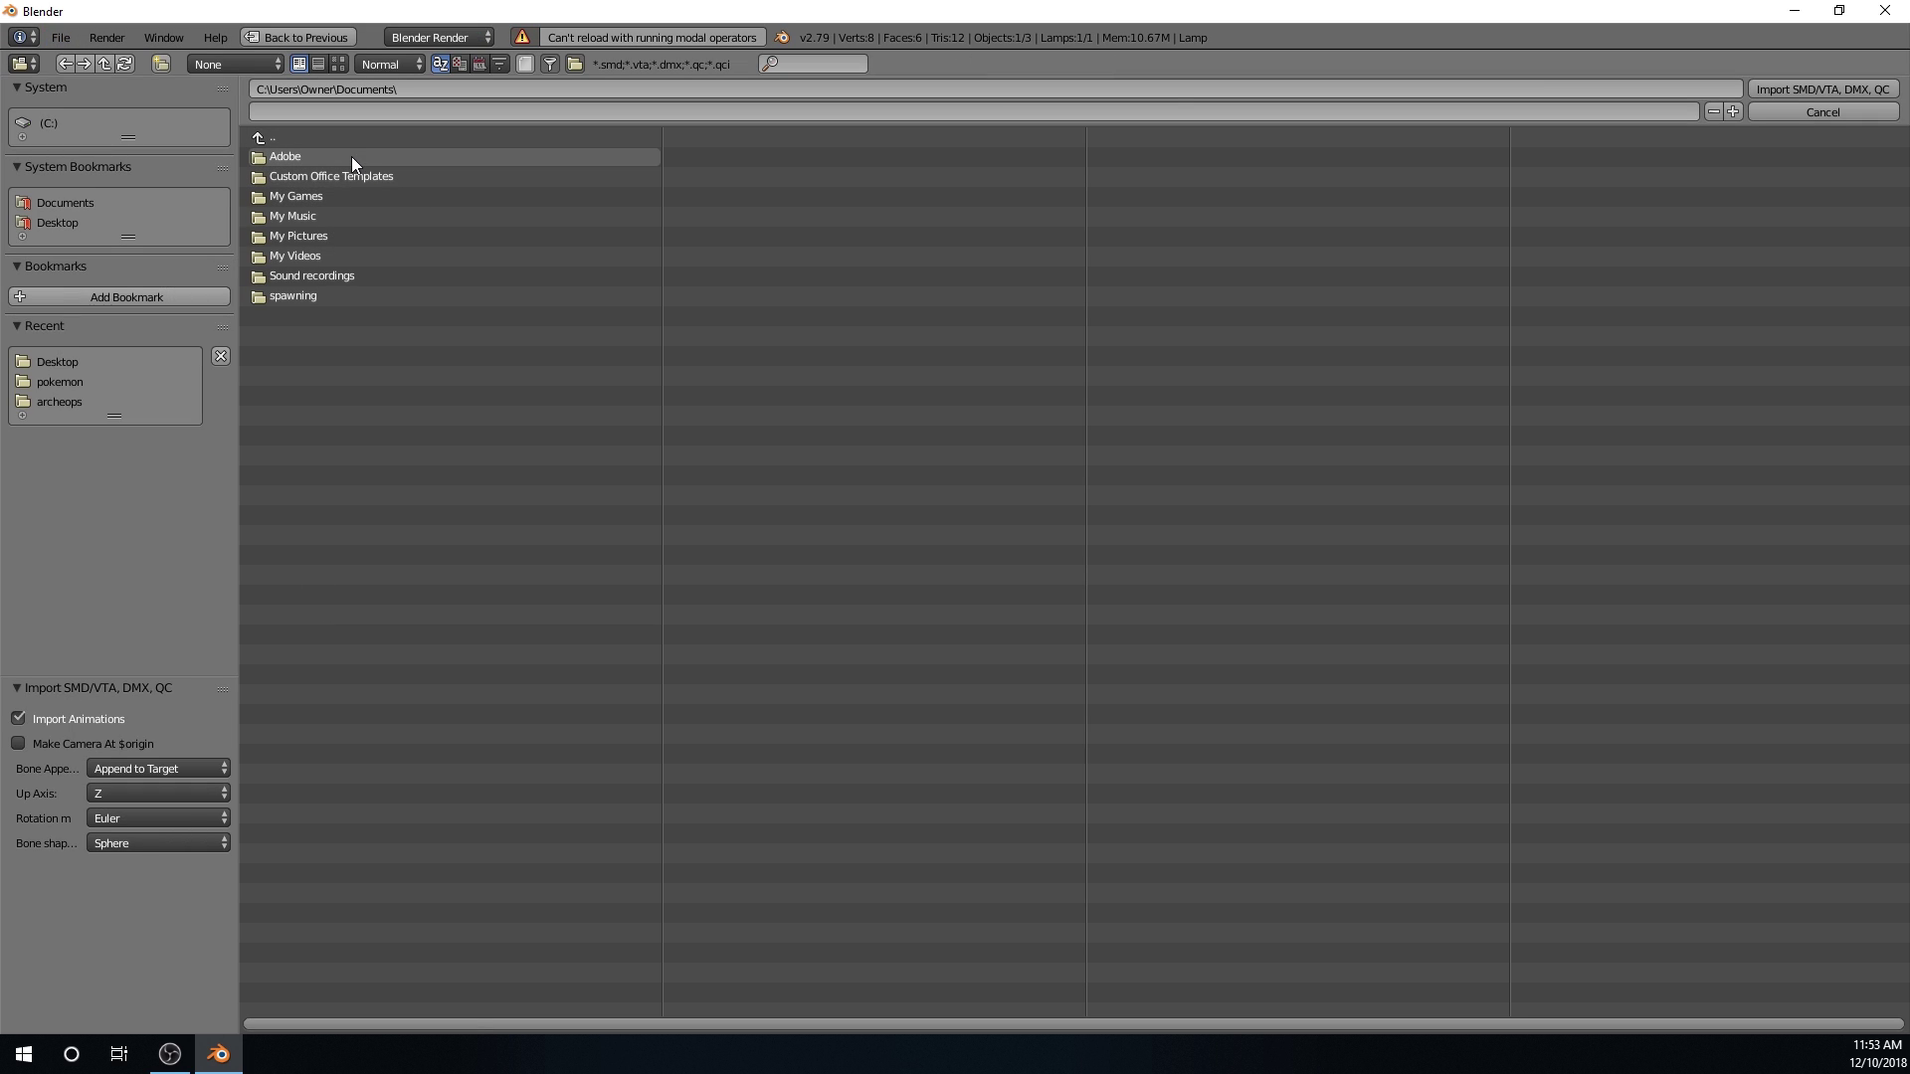
Browse from Desktop through assets > pixelmon > models > pokemon into the dialga folder.
click(56, 362)
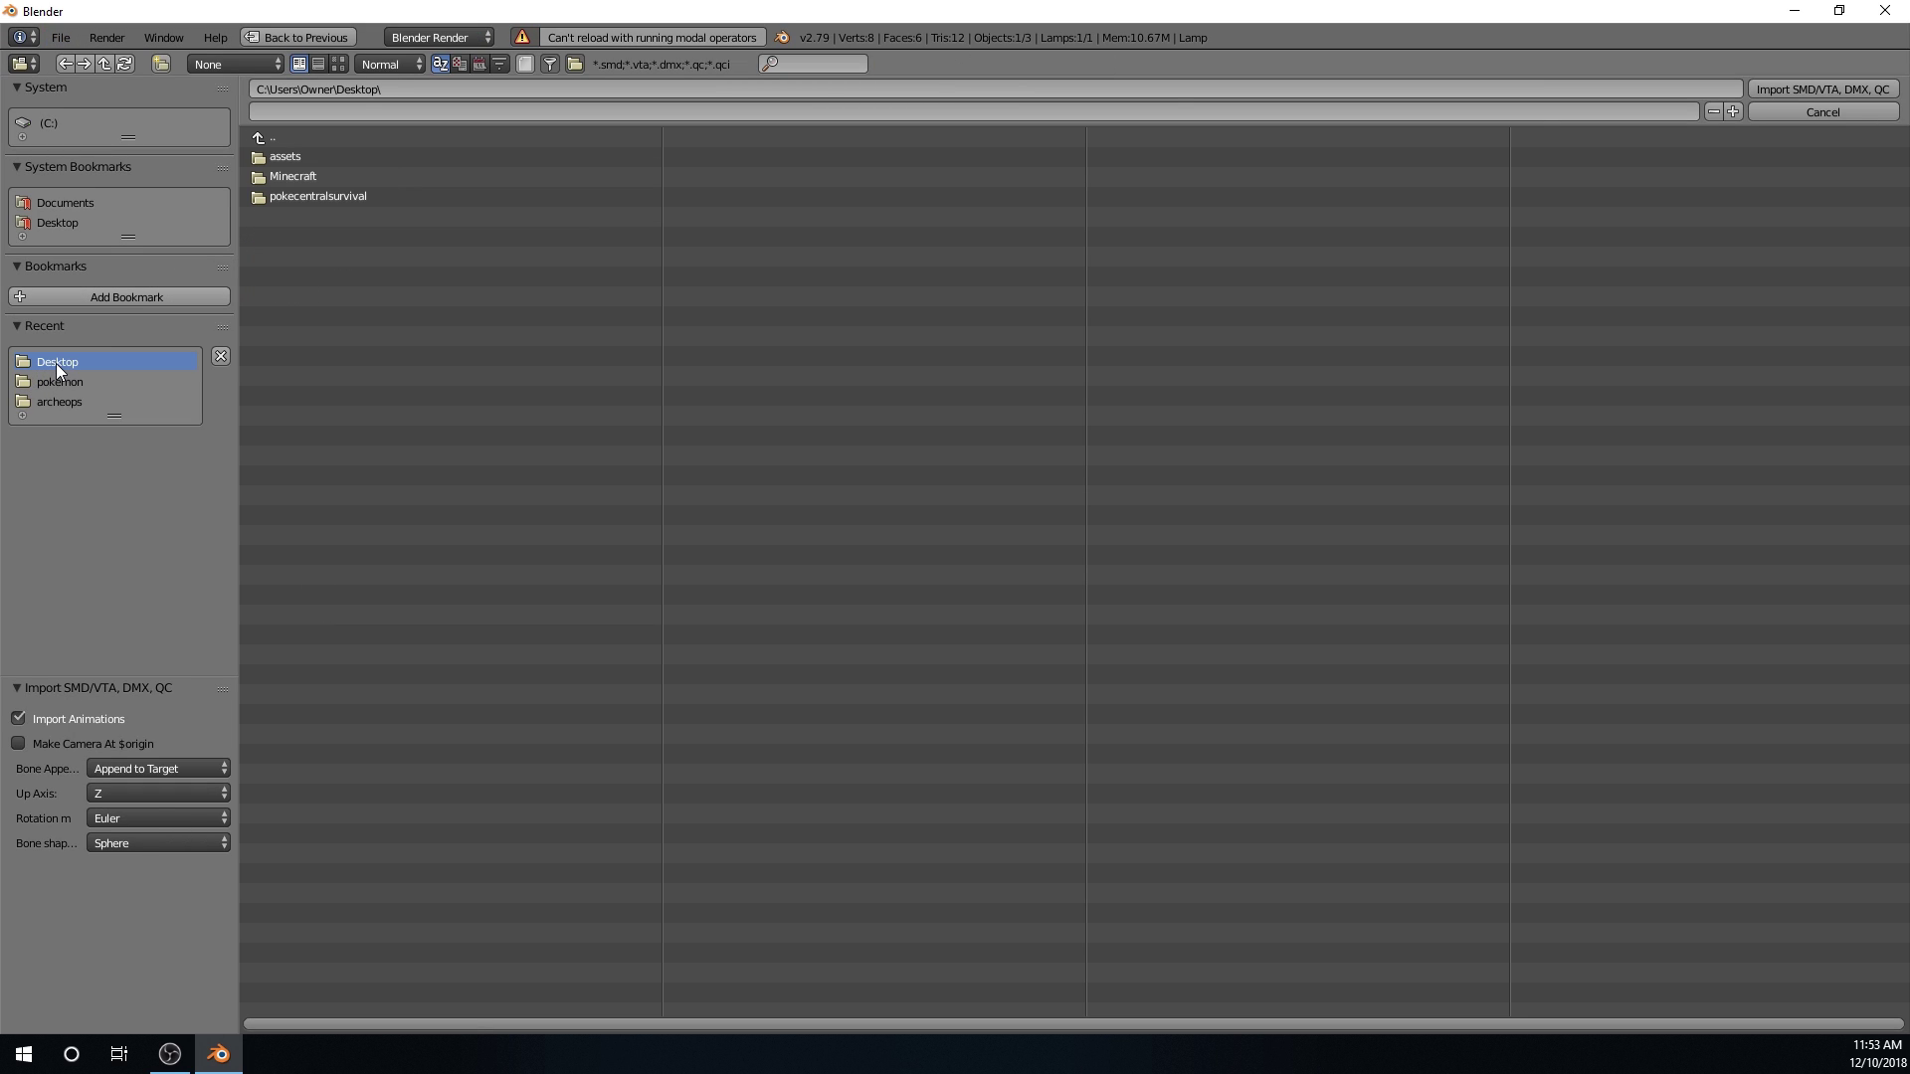
click(289, 157)
click(282, 158)
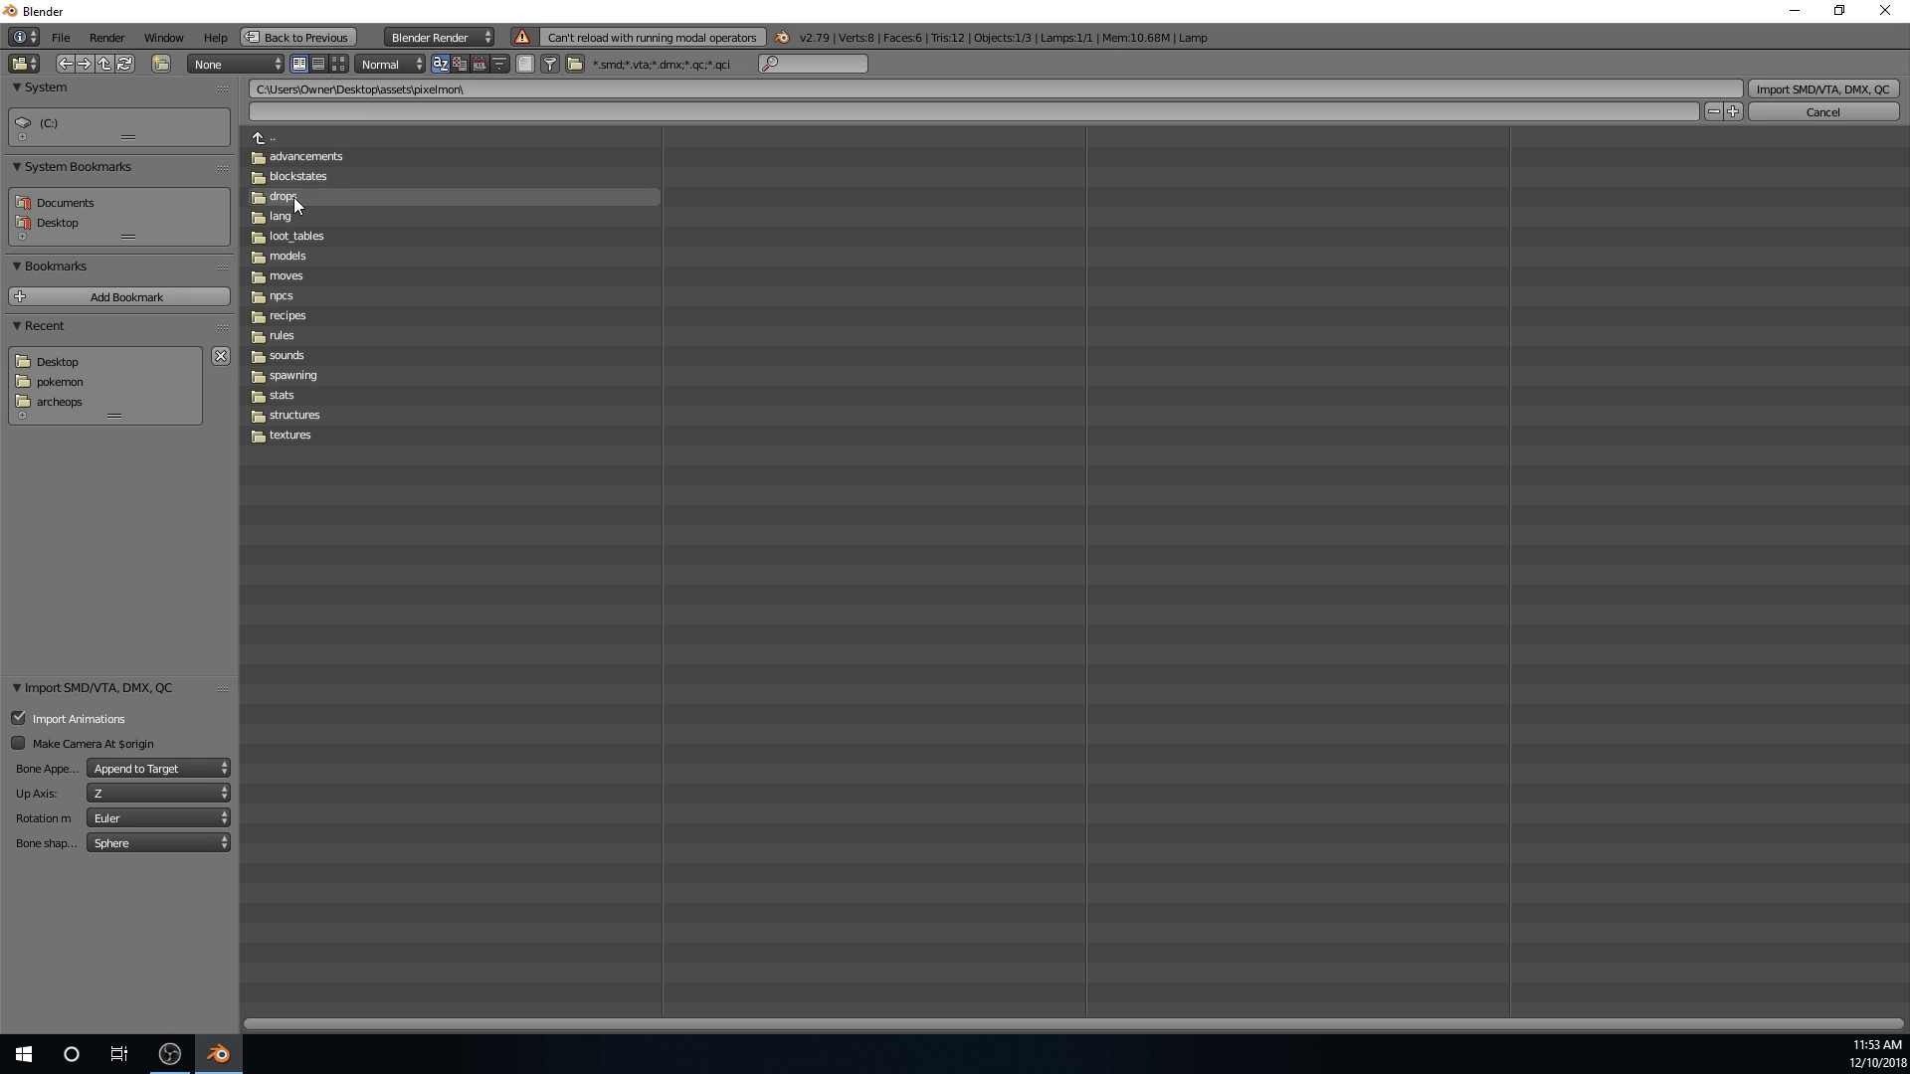
click(300, 254)
click(286, 396)
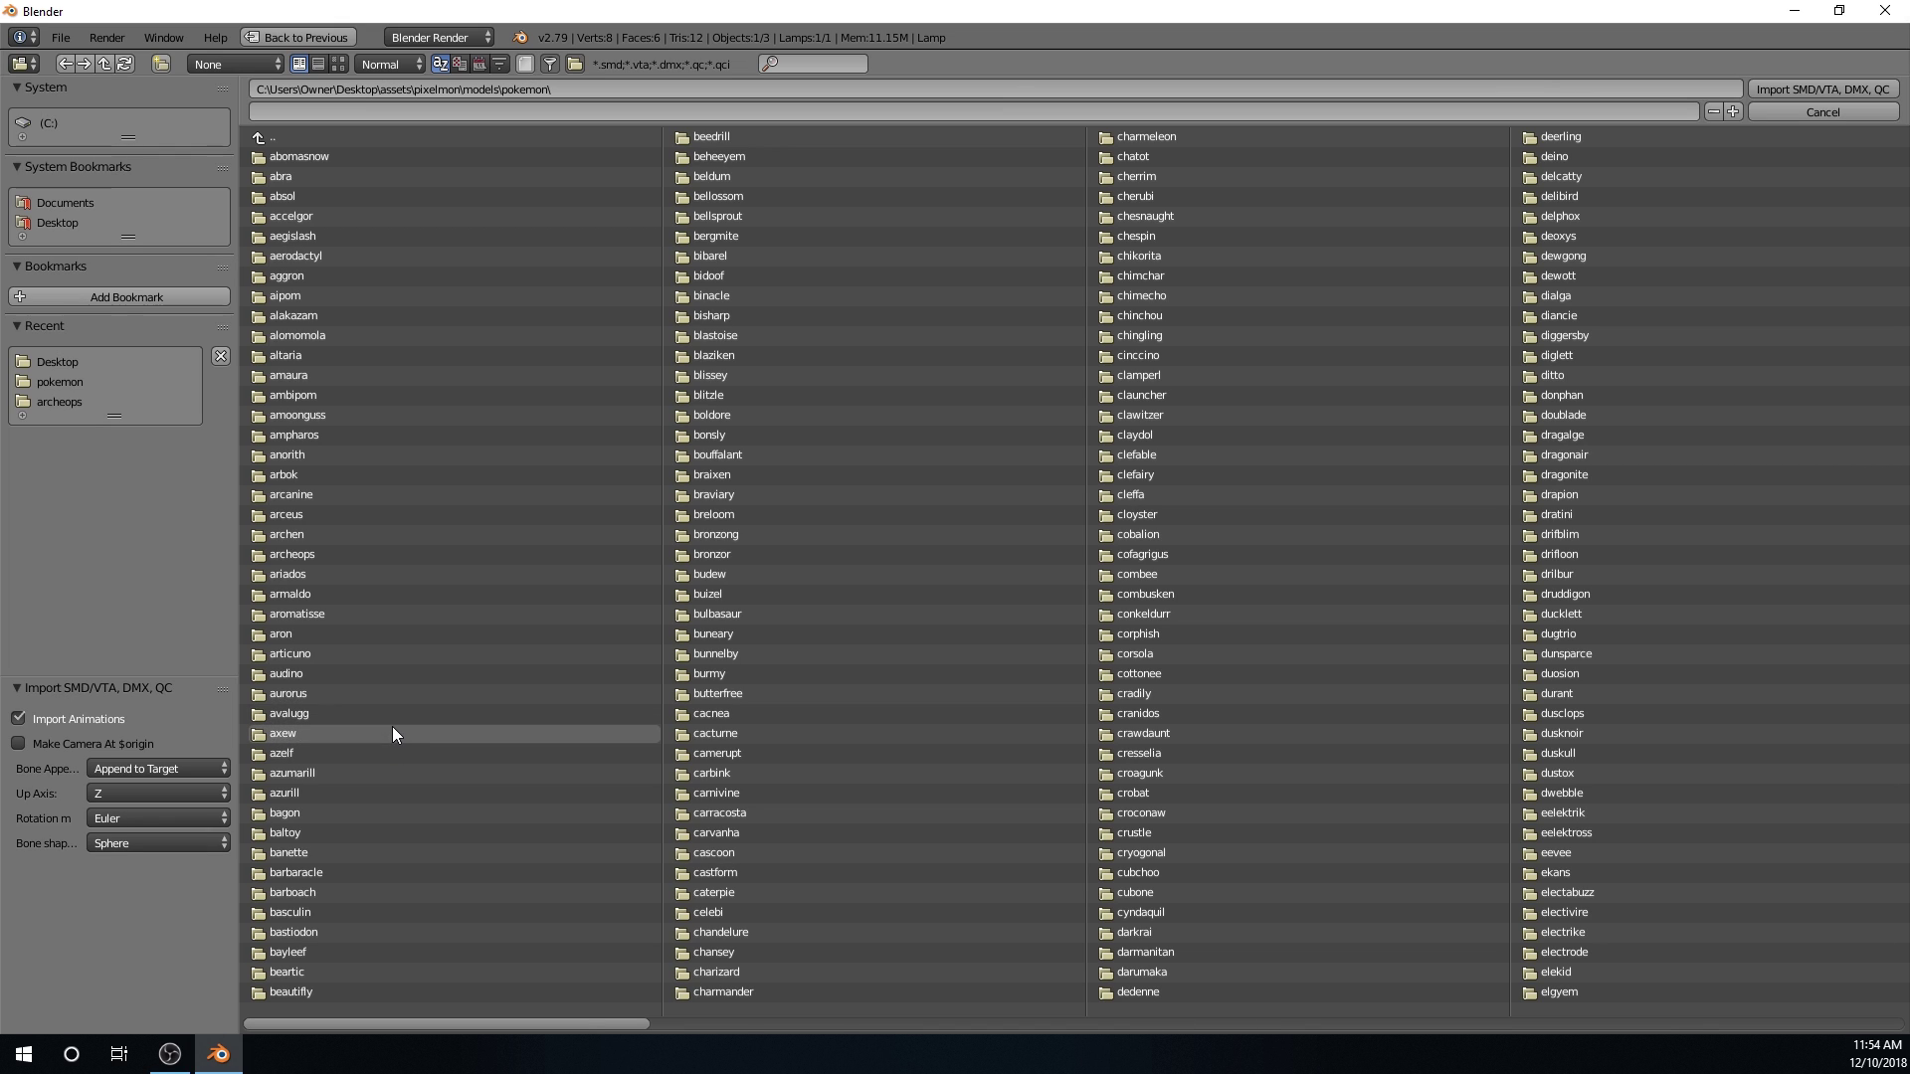
scroll(366, 744, down, 1)
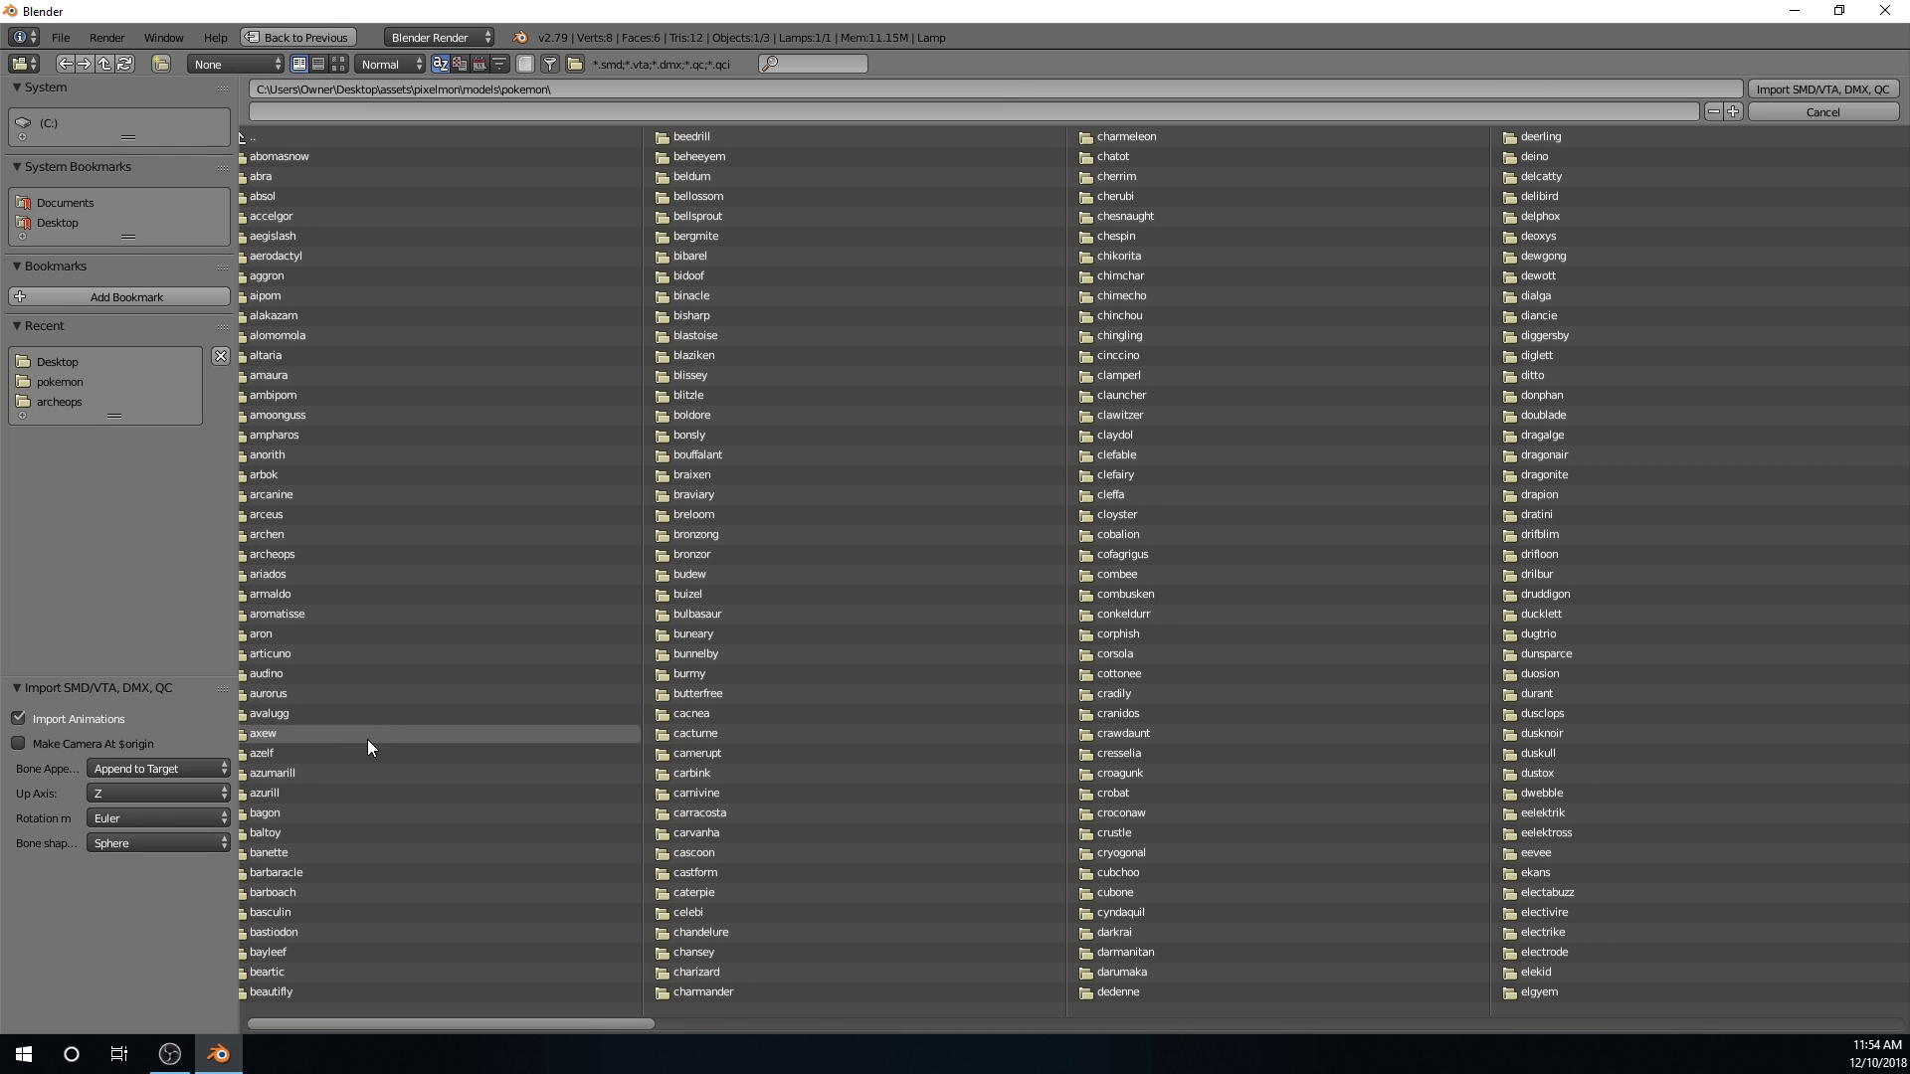
key(F8)
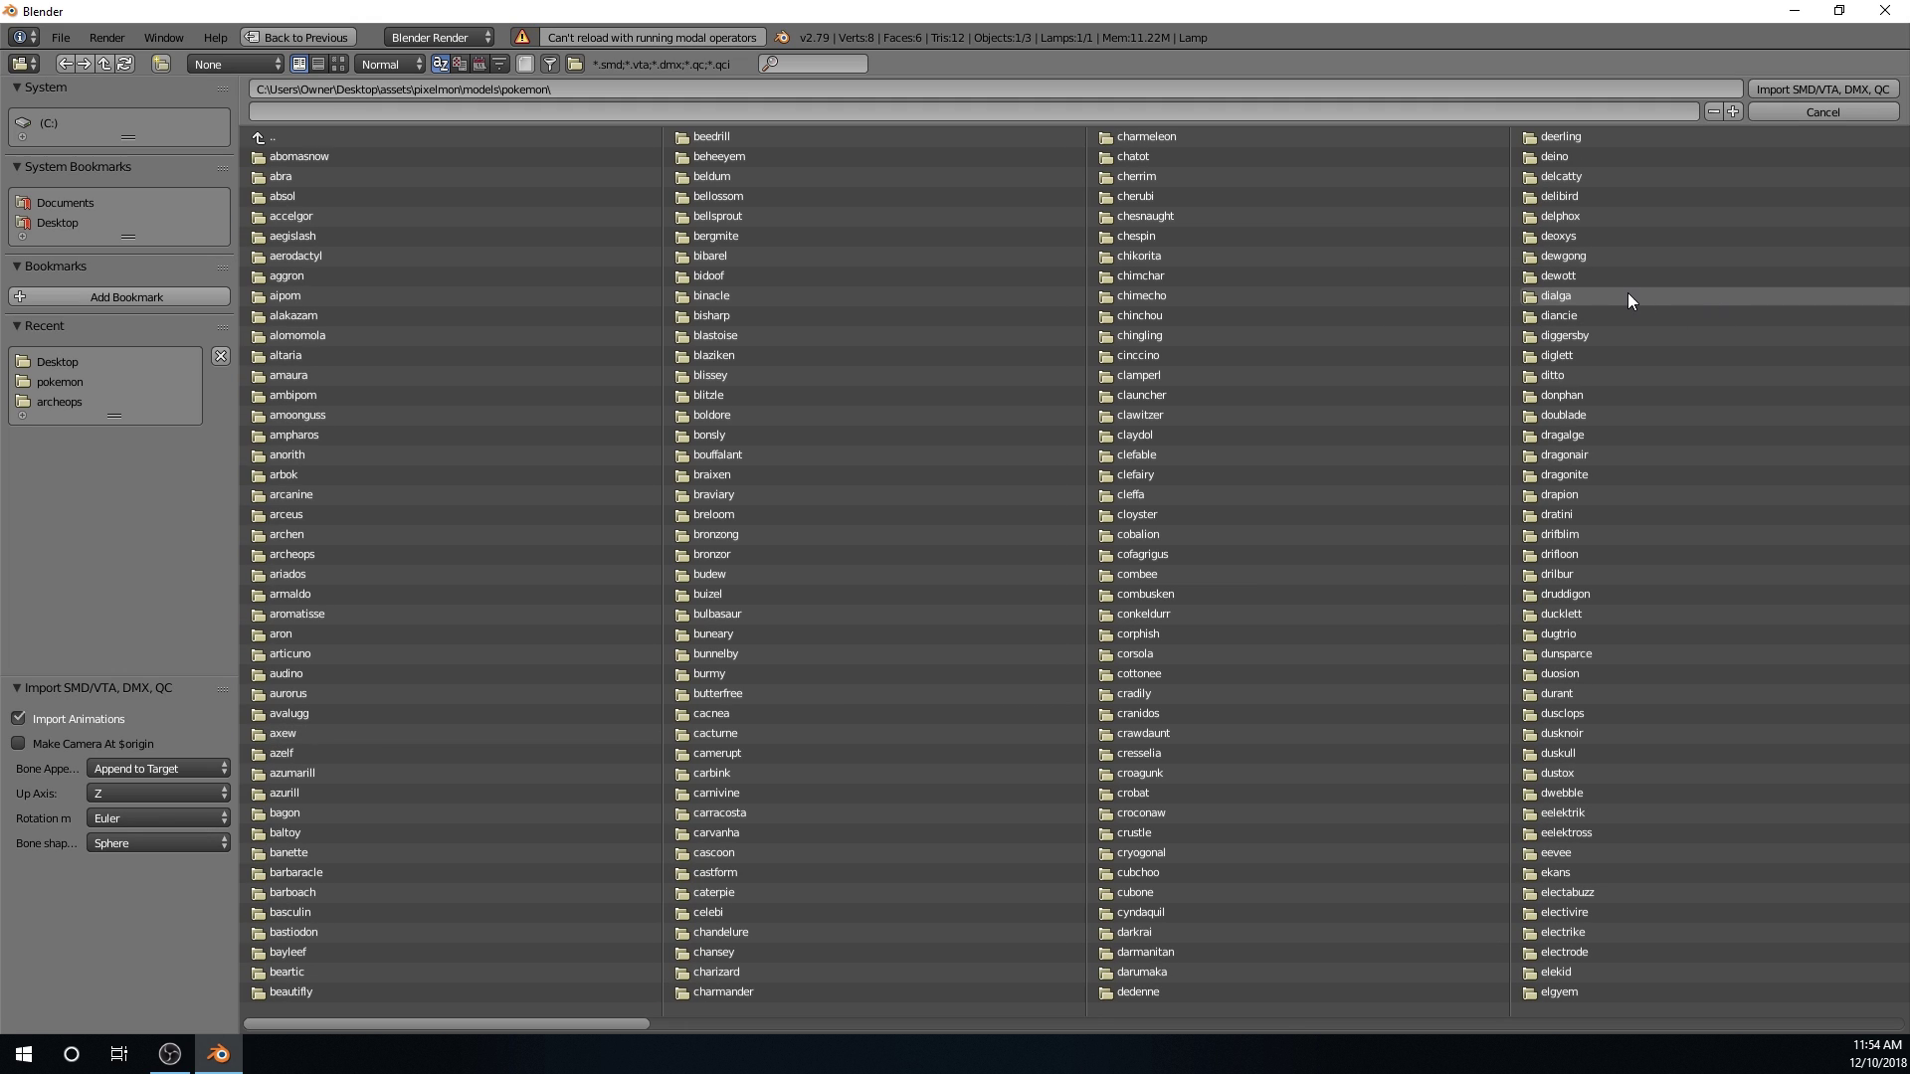
click(1628, 296)
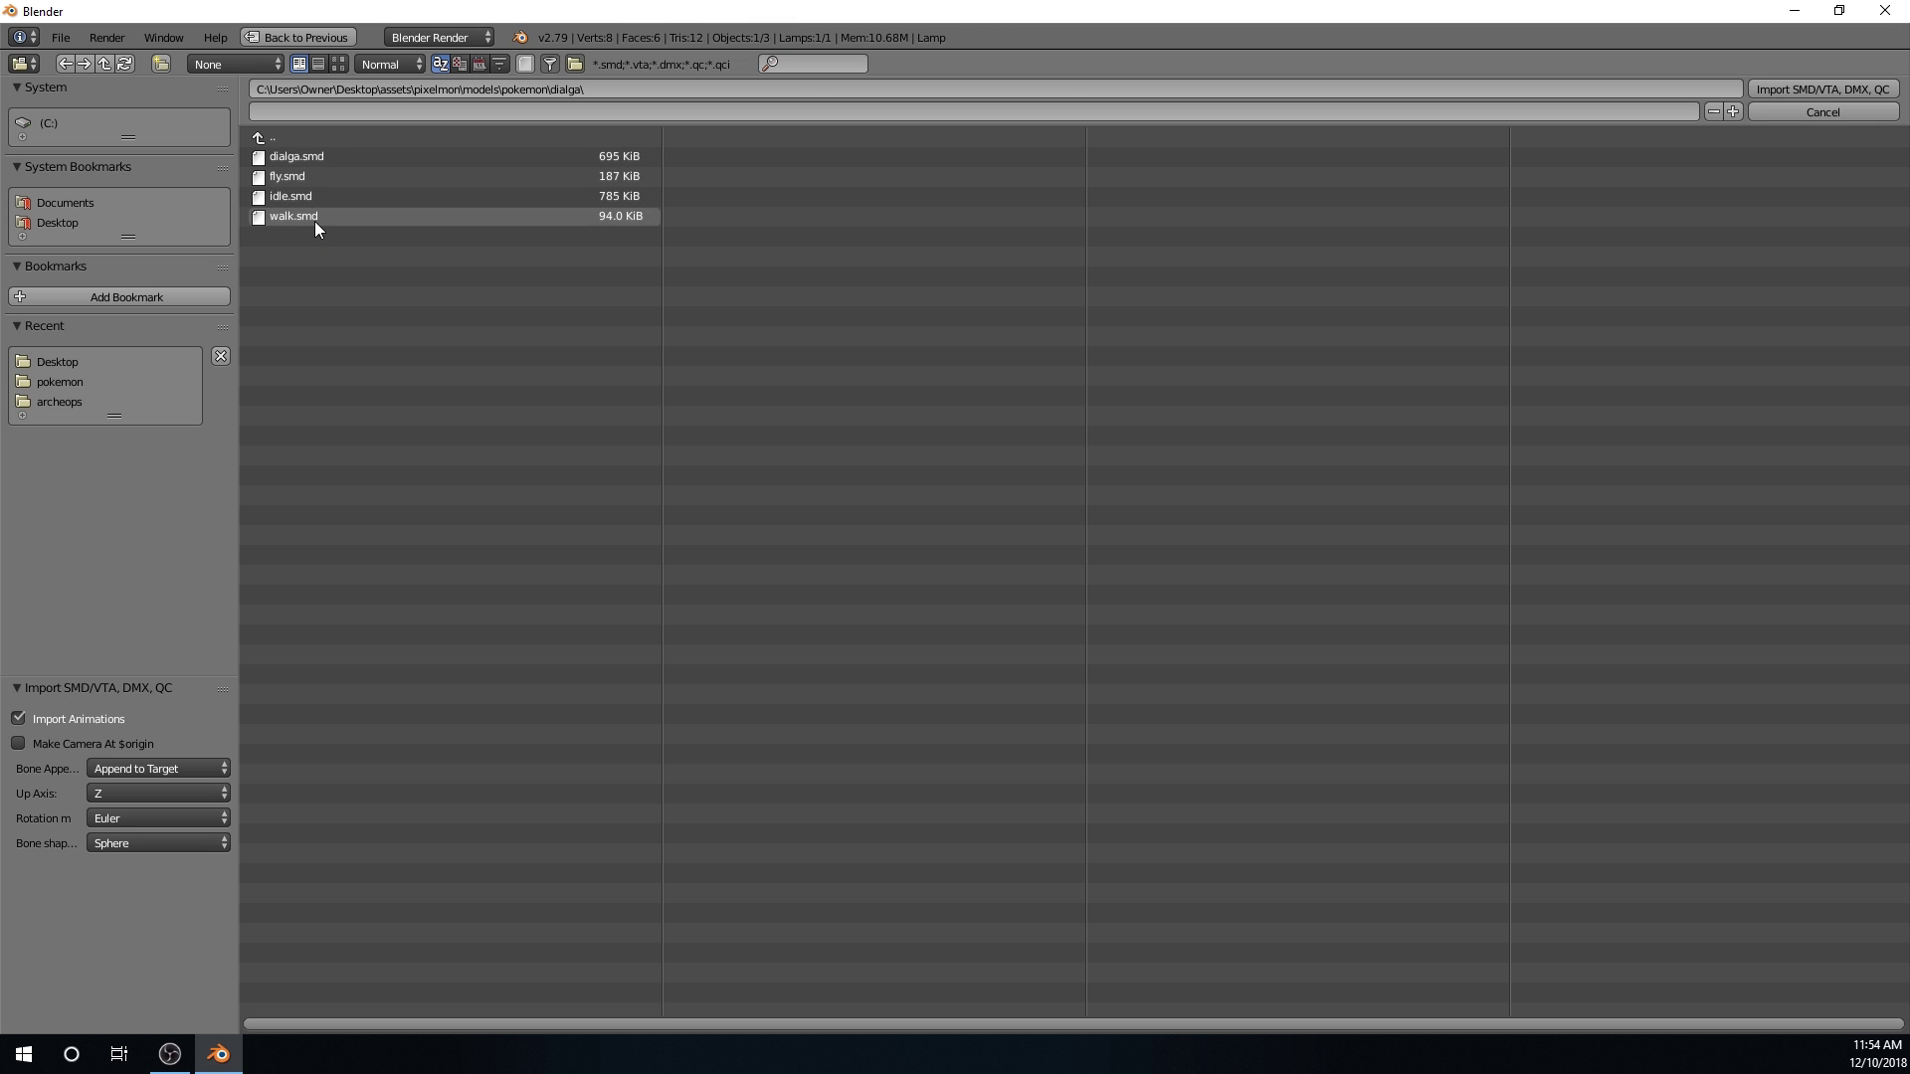
Import dialga.smd with its dialga_skeleton armature and reposition the 3D cursor in the viewport.
double_click(310, 158)
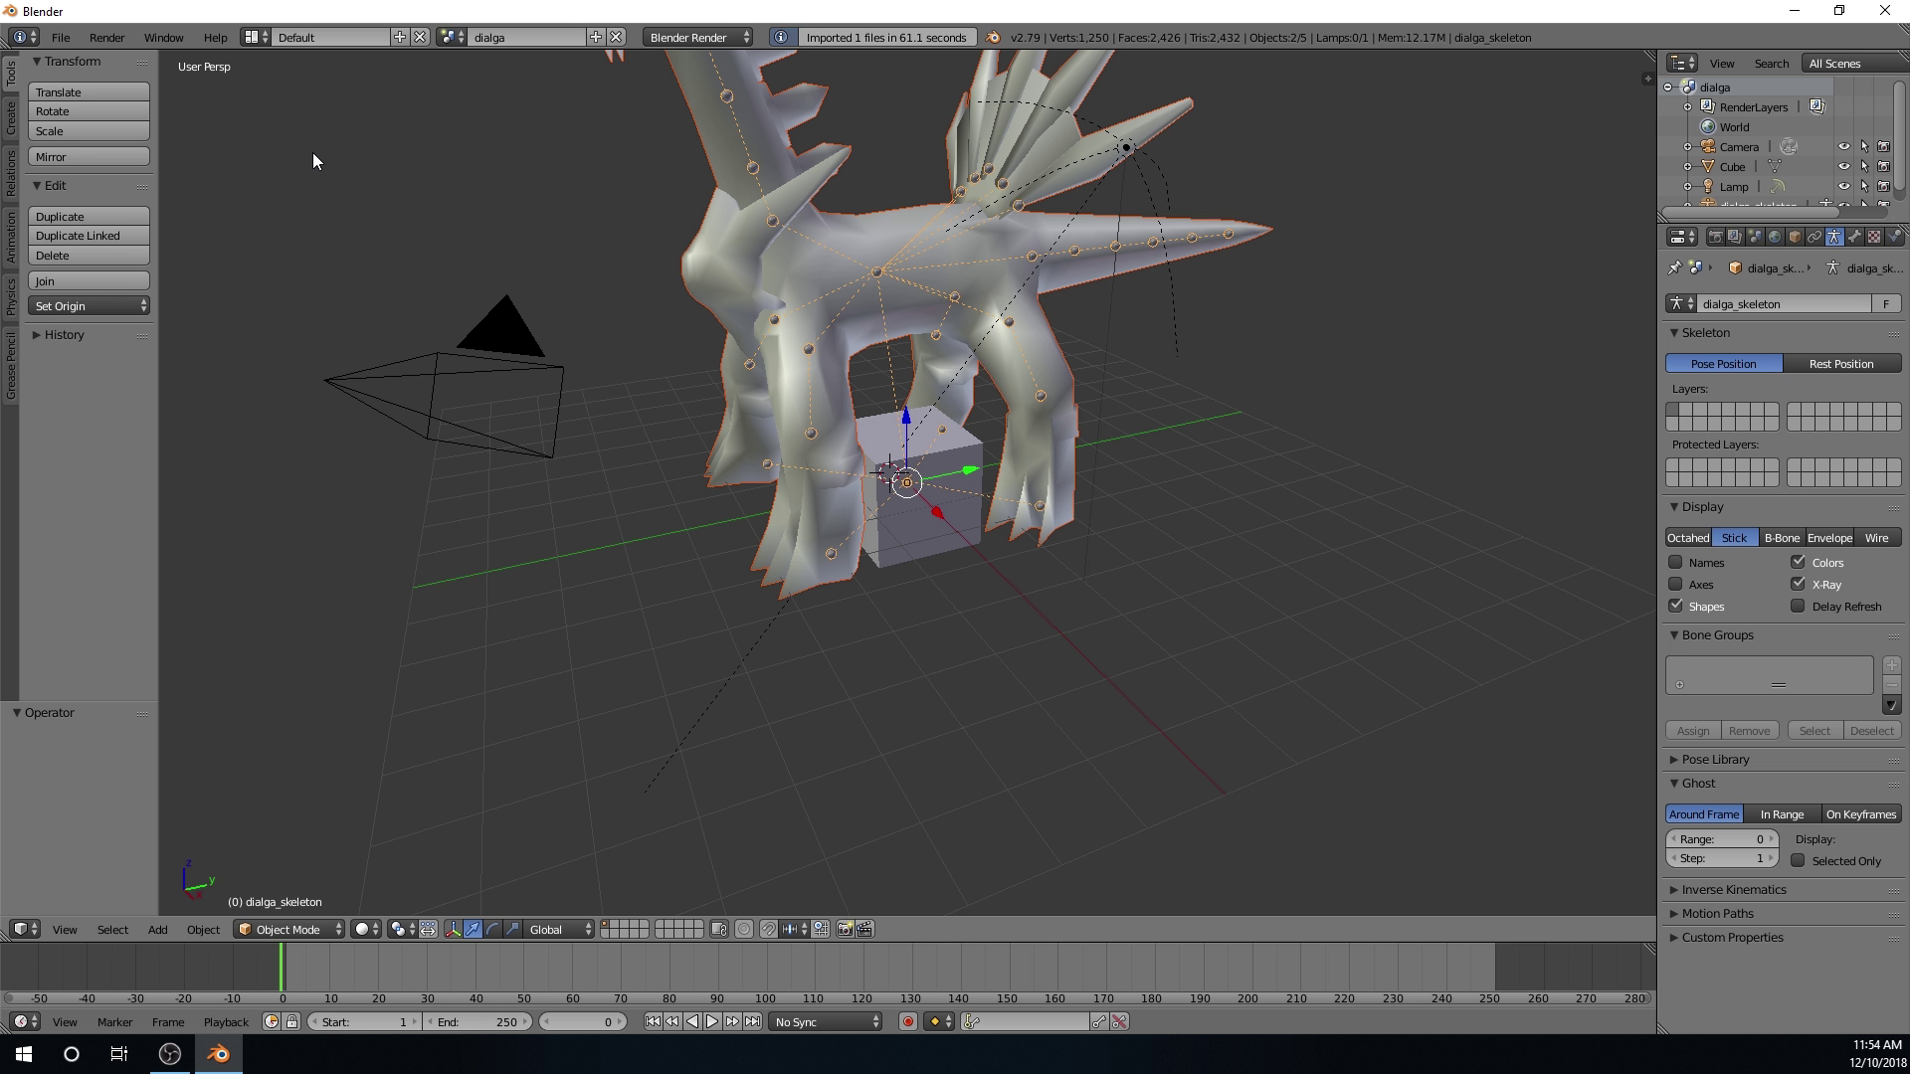
click(403, 204)
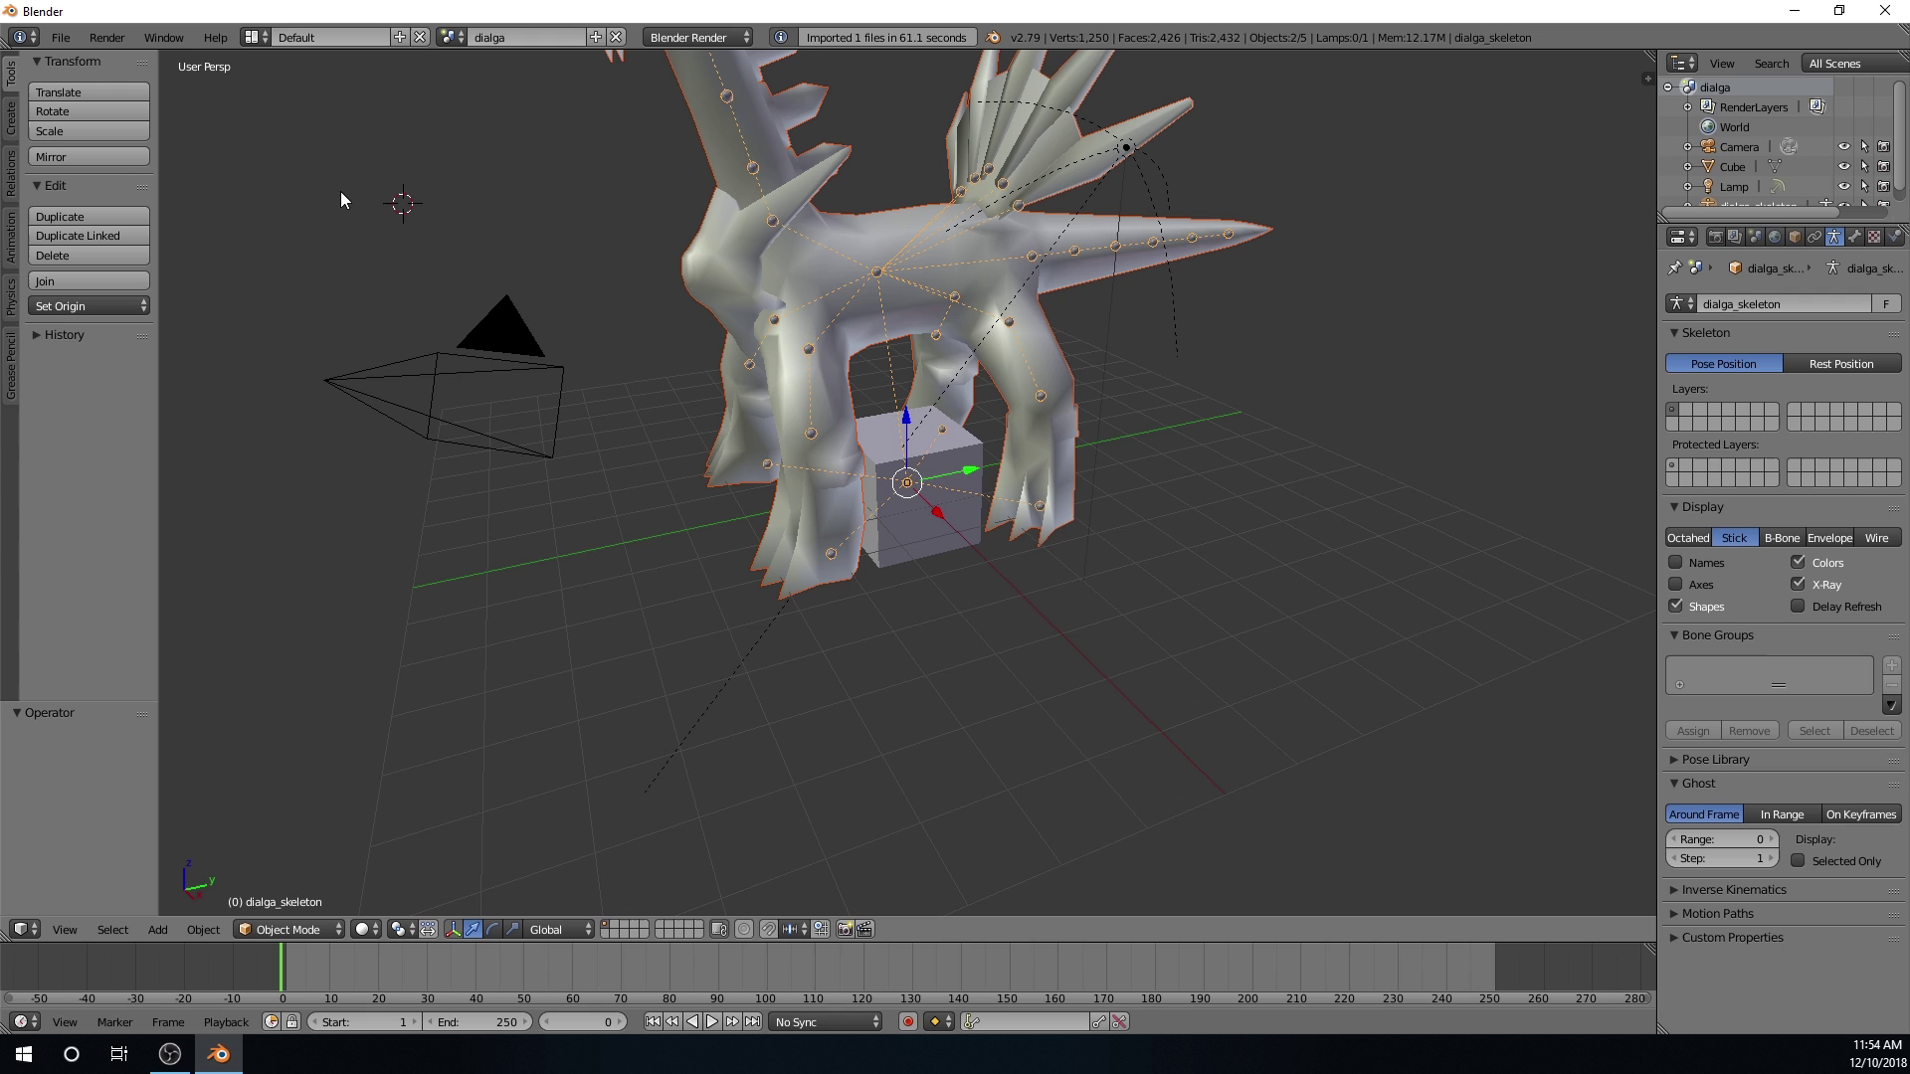
click(306, 235)
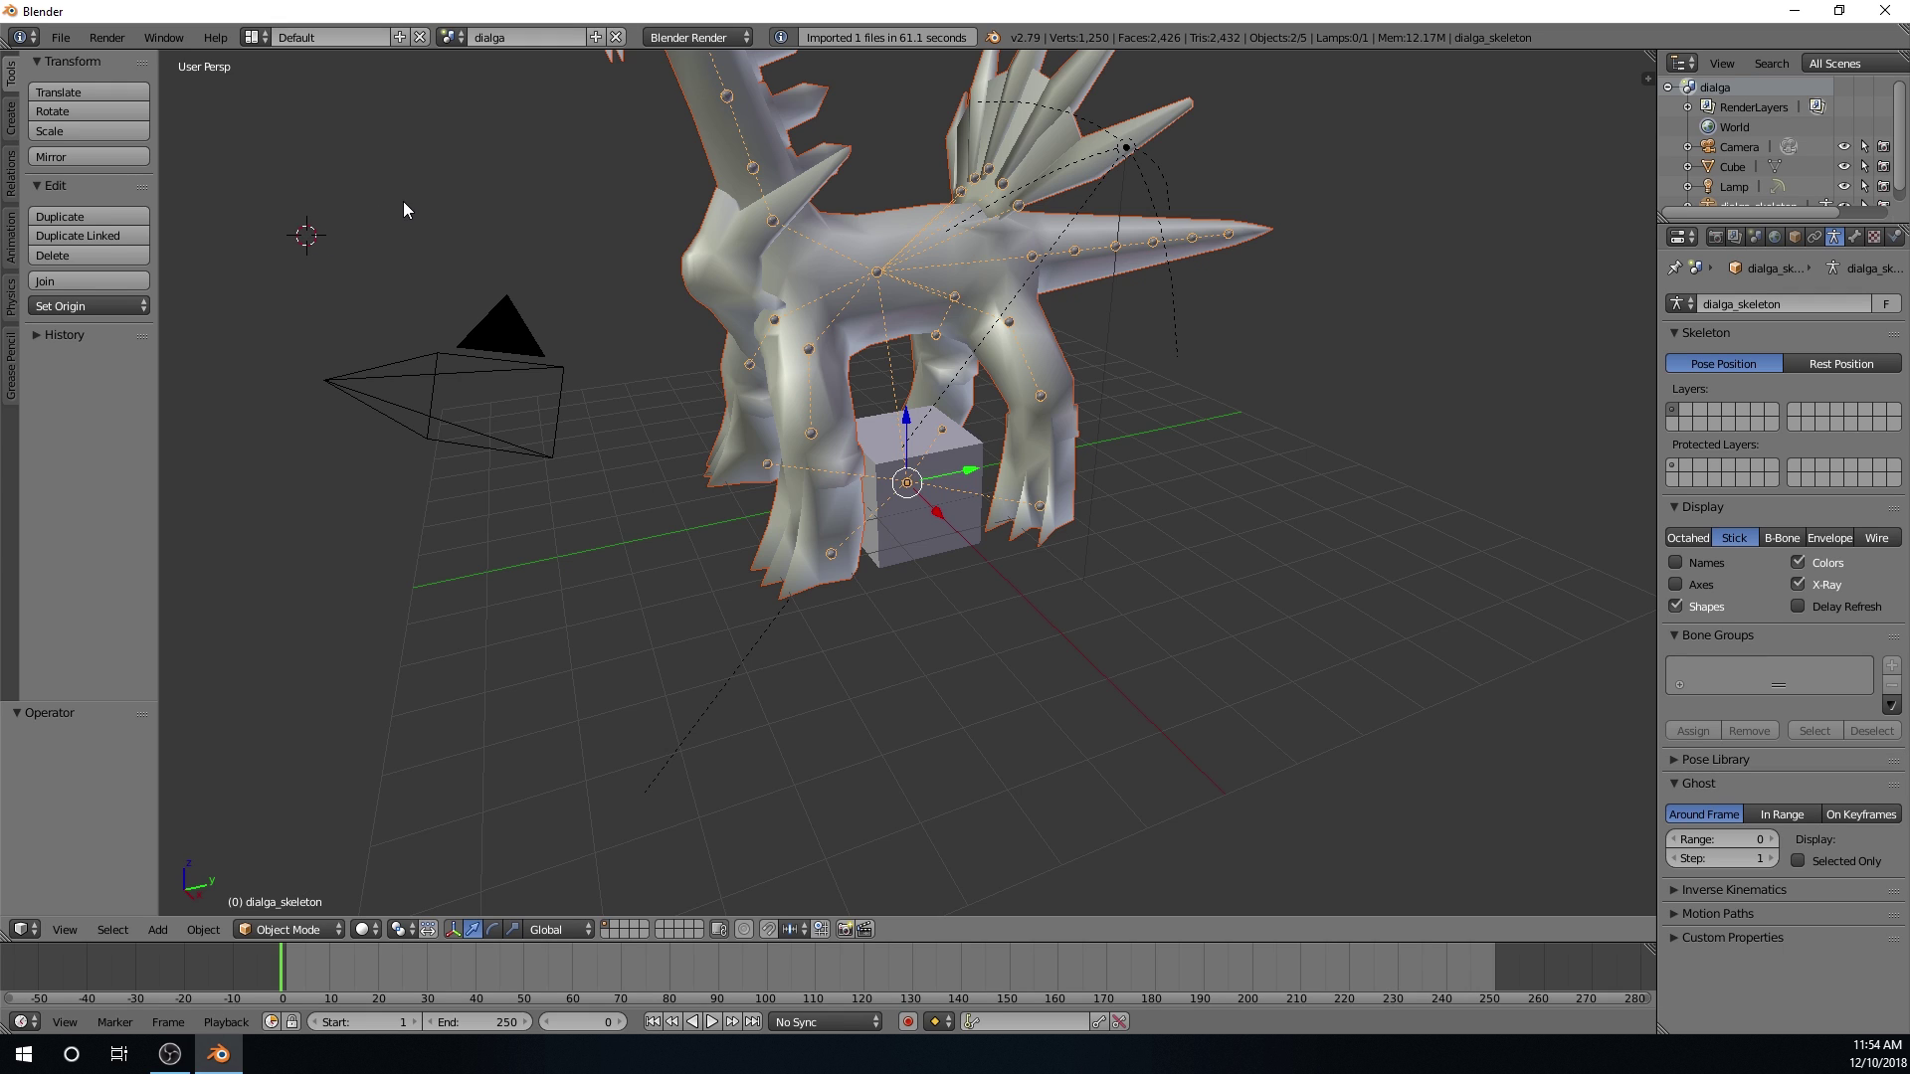